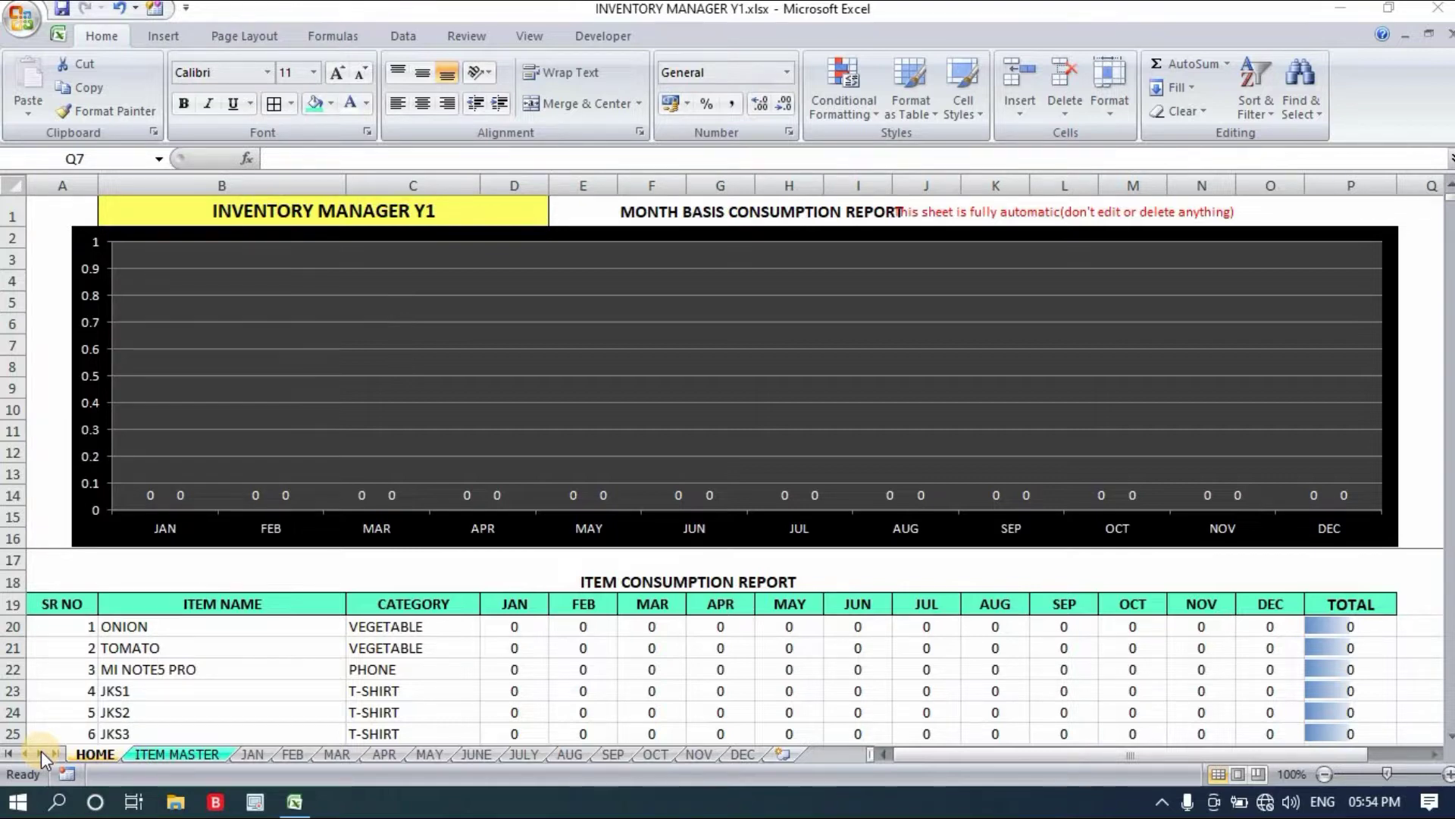
Review the HOME dashboard's month labels and the MONTH BASIS CONSUMPTION REPORT title, widening a column slightly
left_click(46, 343)
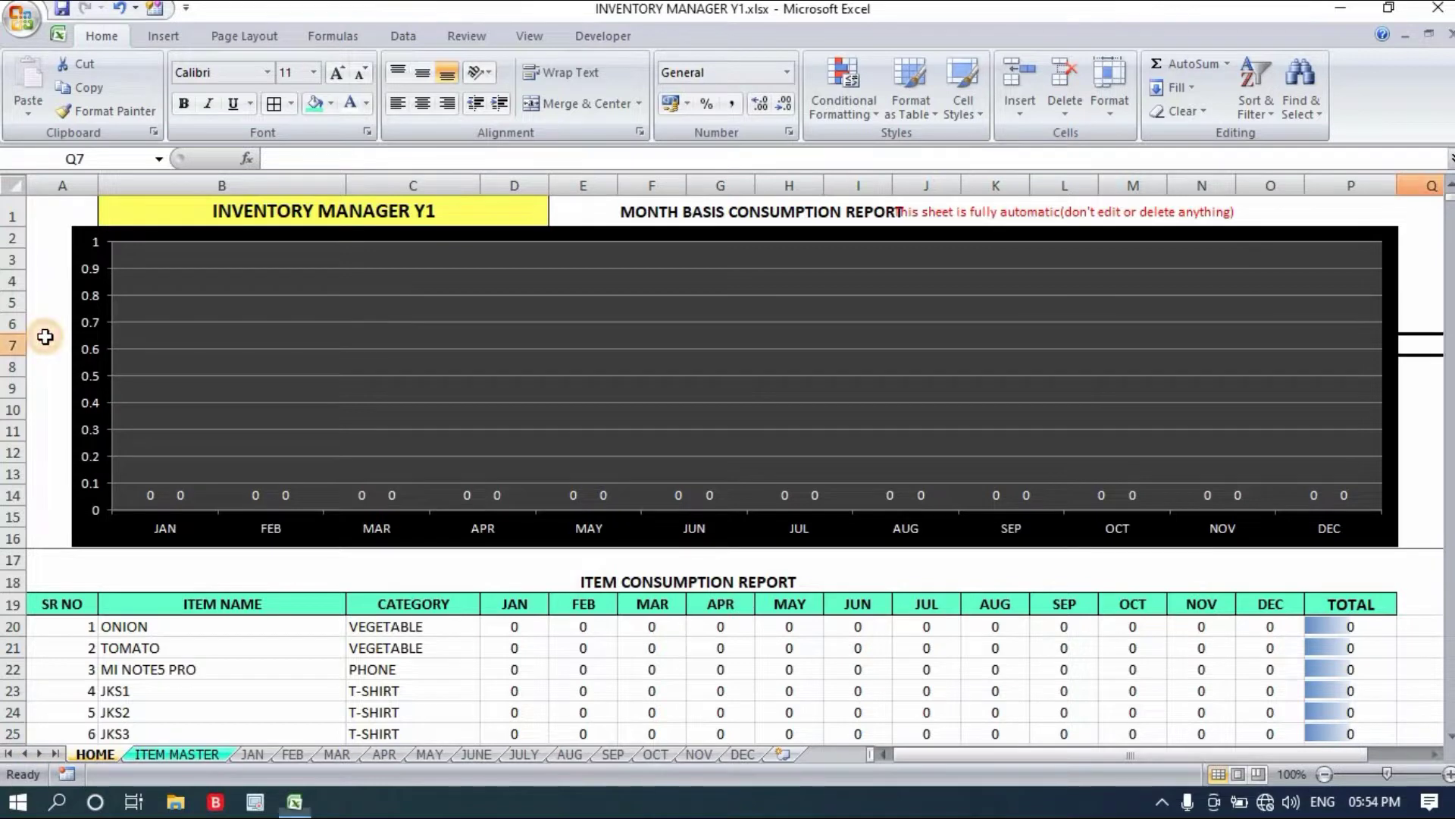
left_click(45, 348)
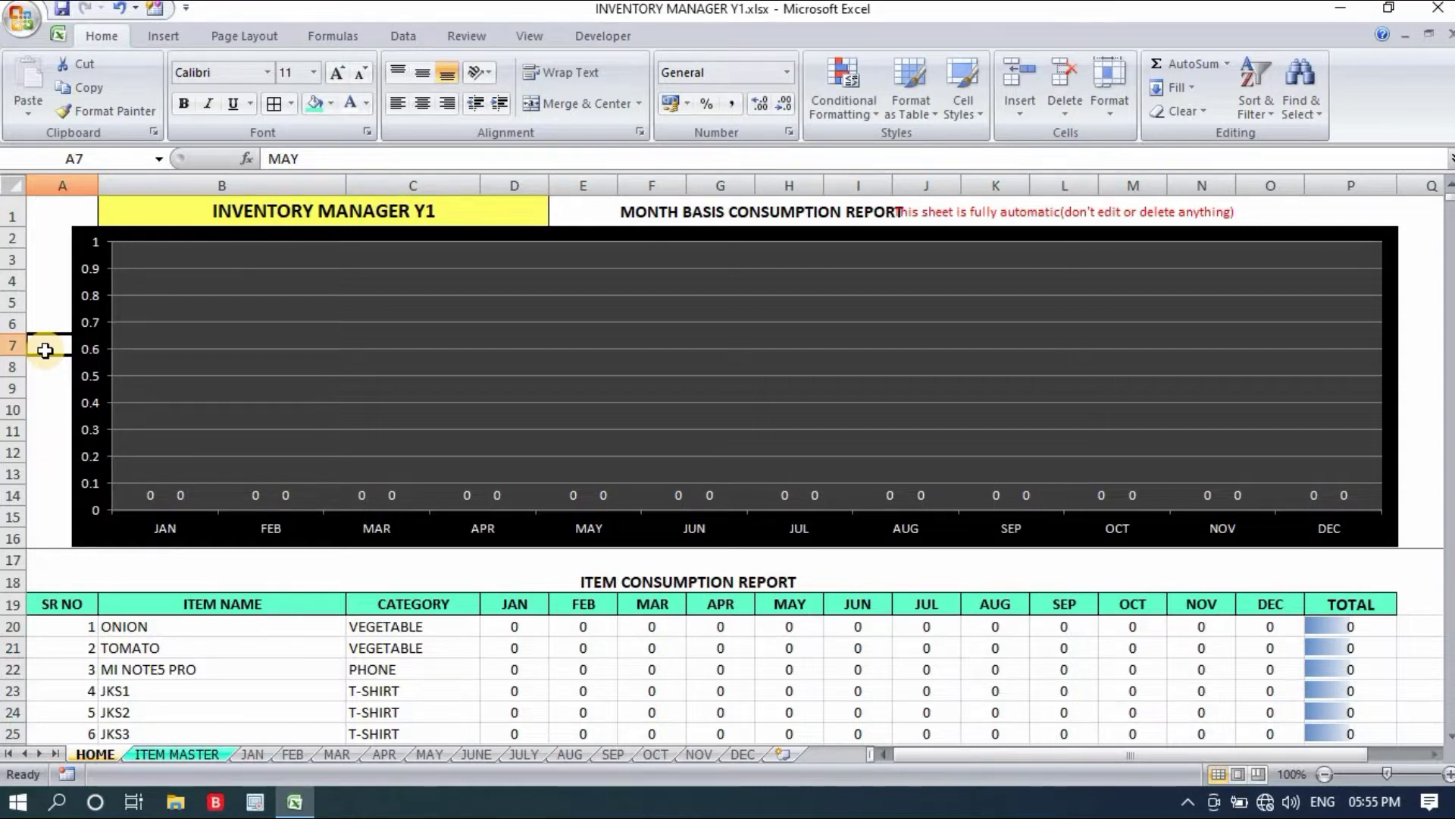
left_click(50, 451)
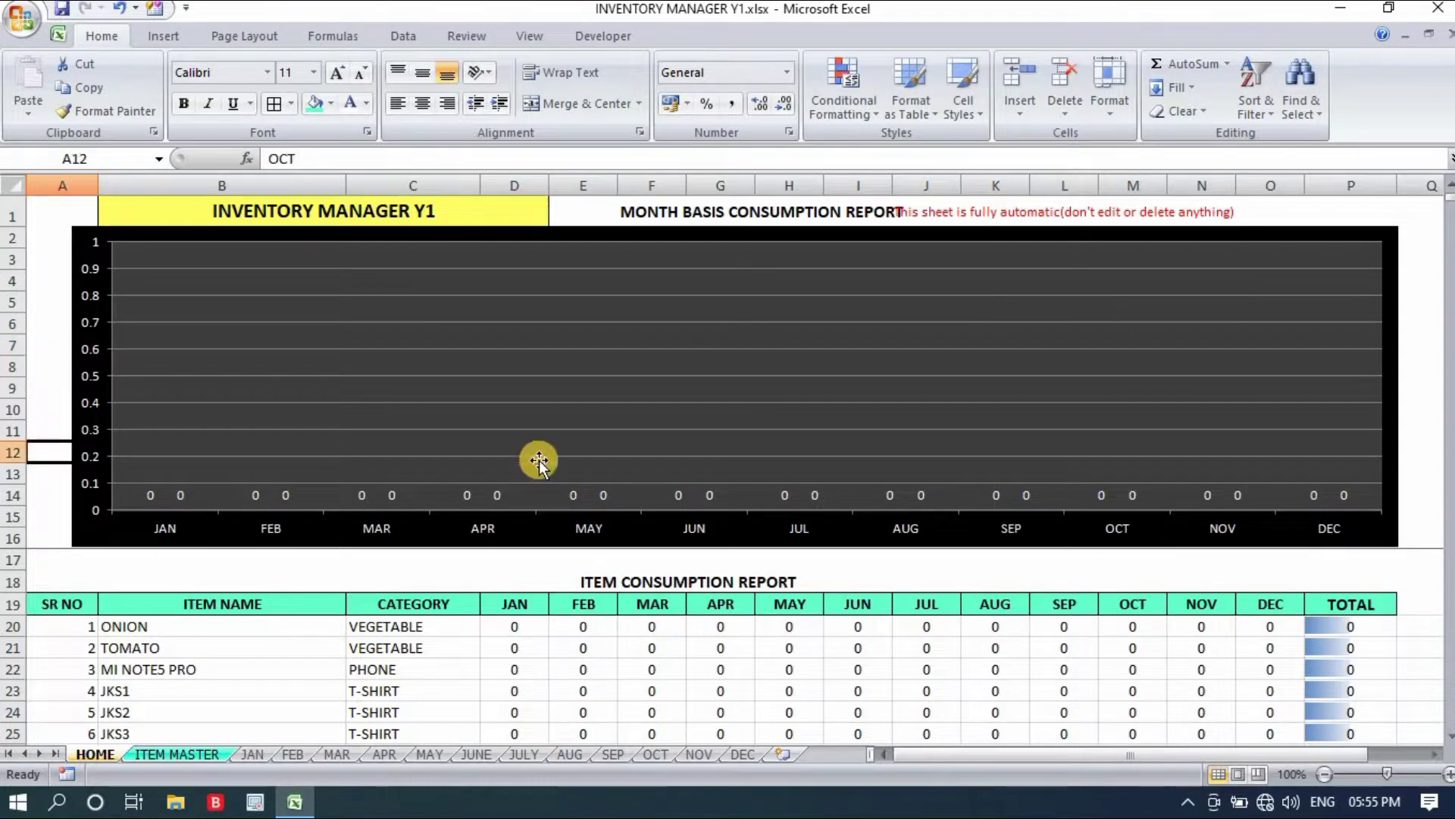
left_click(700, 214)
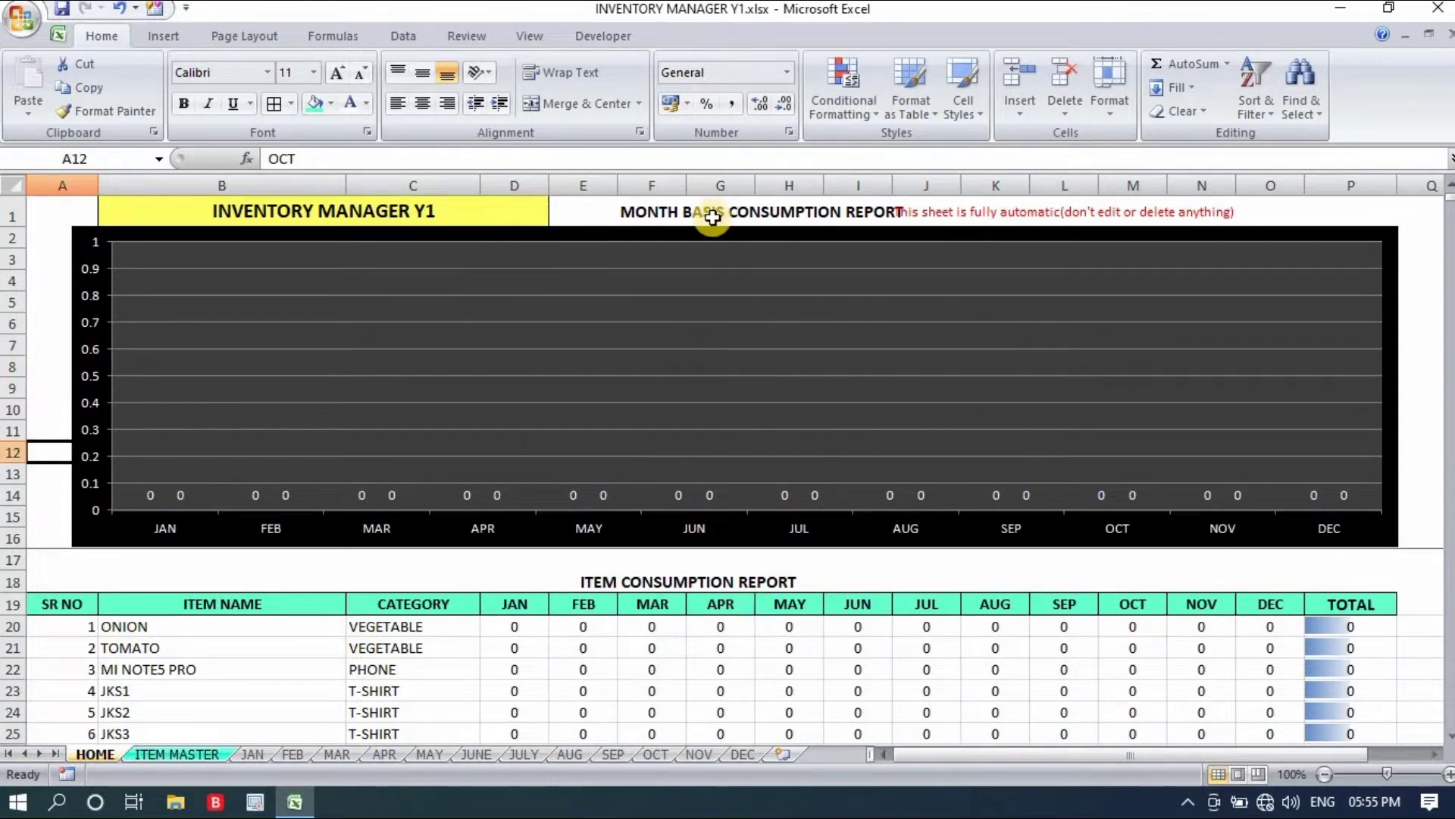
left_click_drag(892, 185, 900, 186)
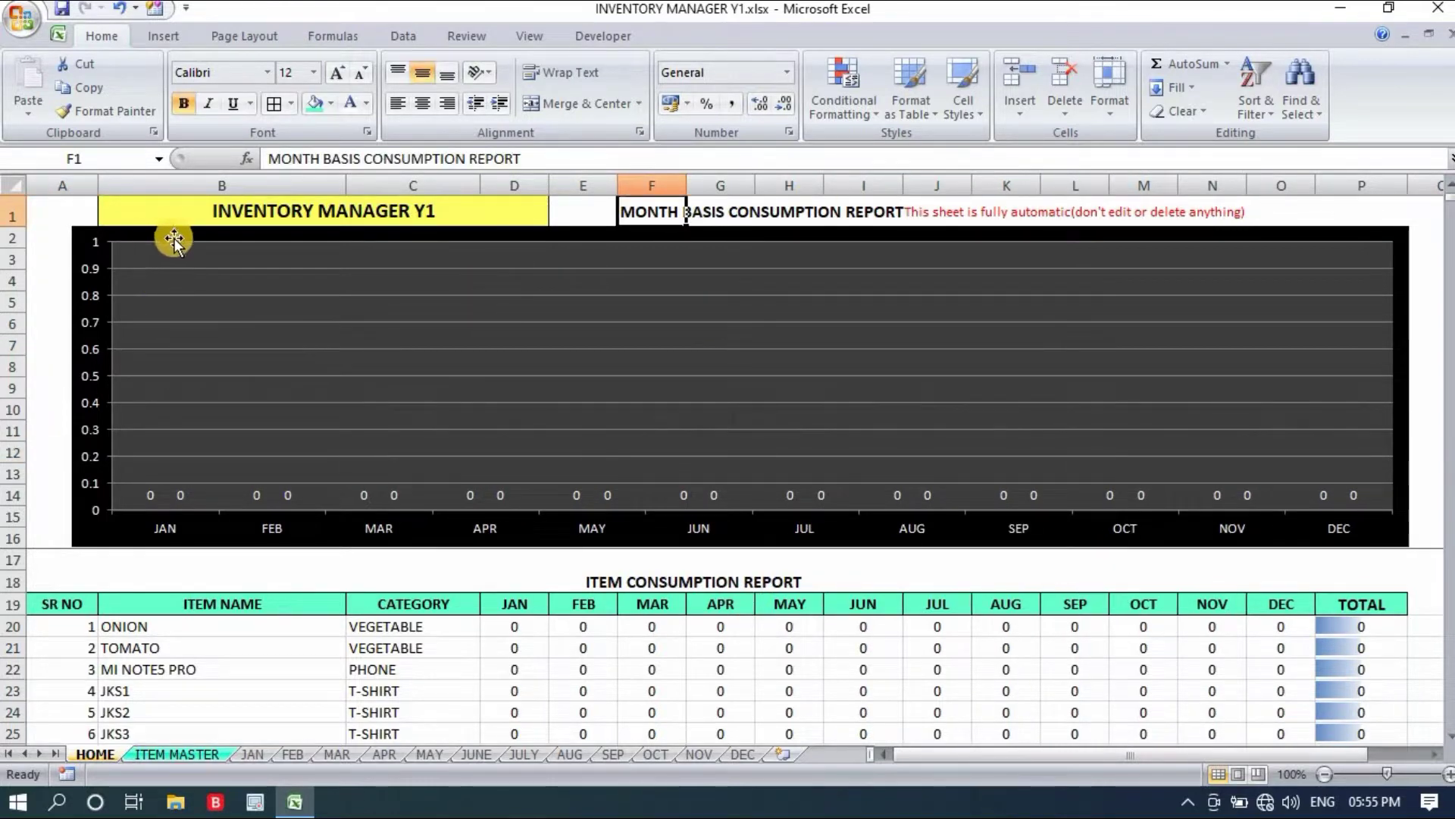
left_click(582, 210)
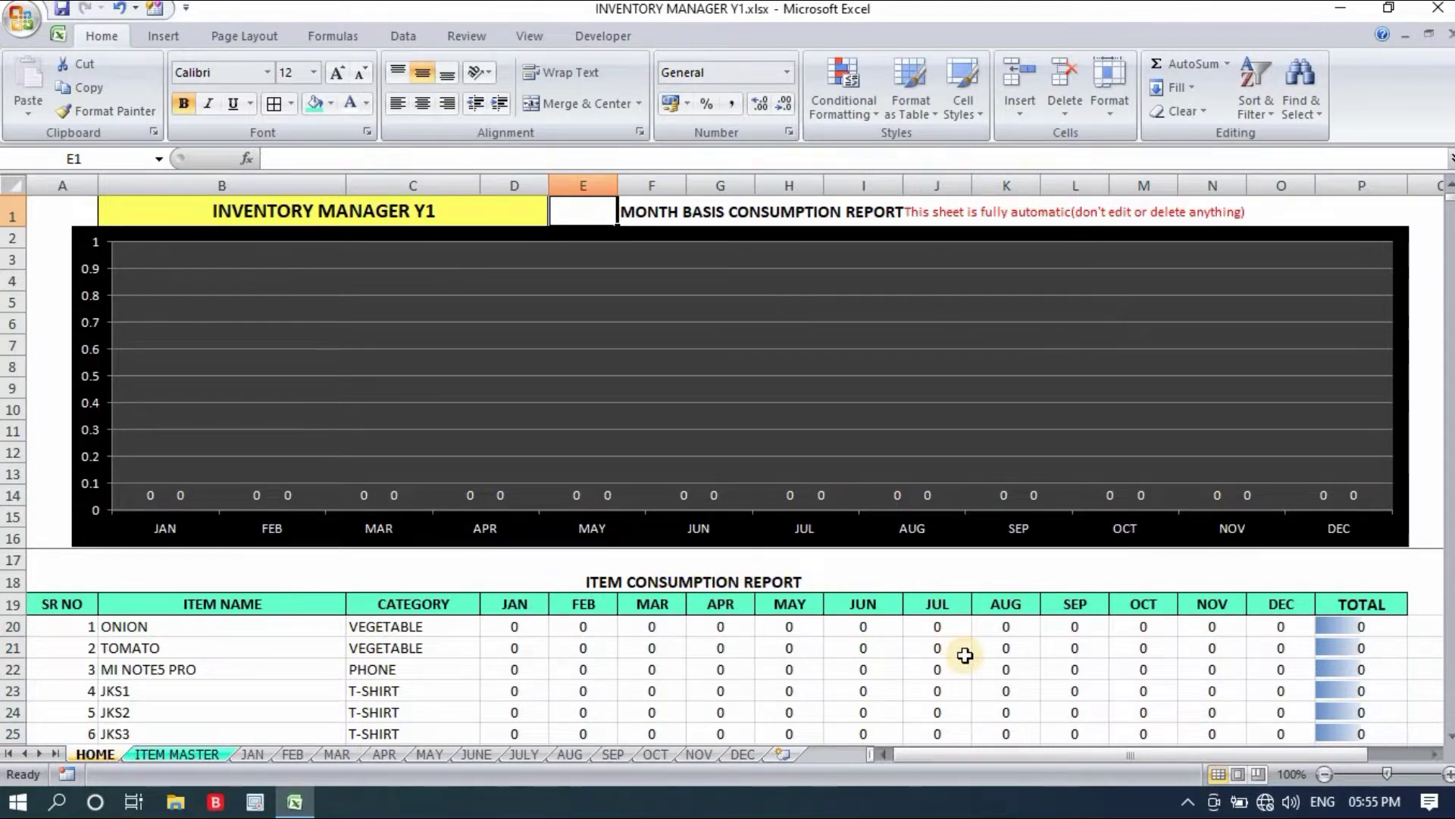
scroll(964, 656, "down", 1)
scroll(965, 655, "up", 1)
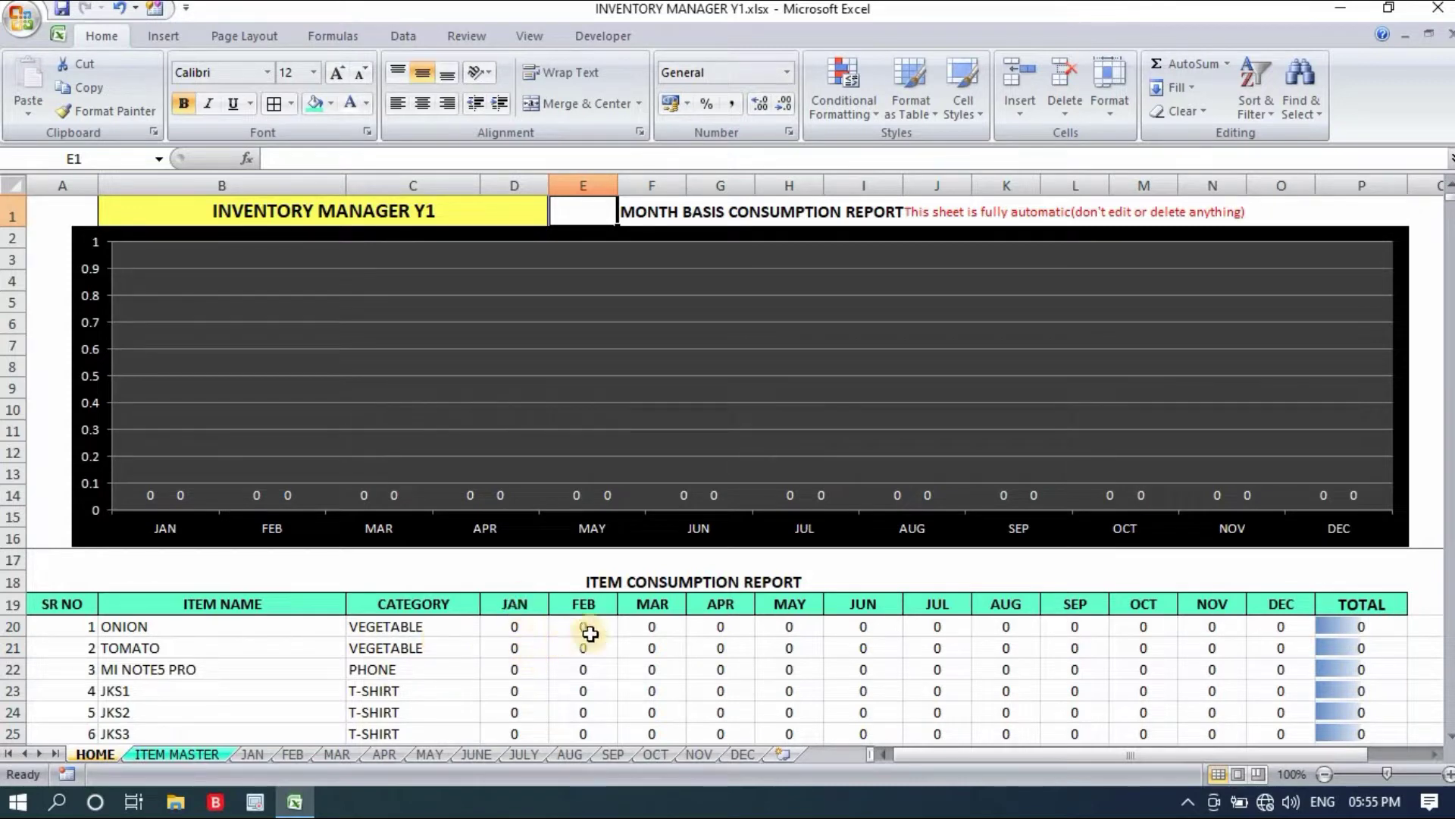
Inspect the formulas behind the ONION item name and its JAN consumption lookup
left_click(205, 626)
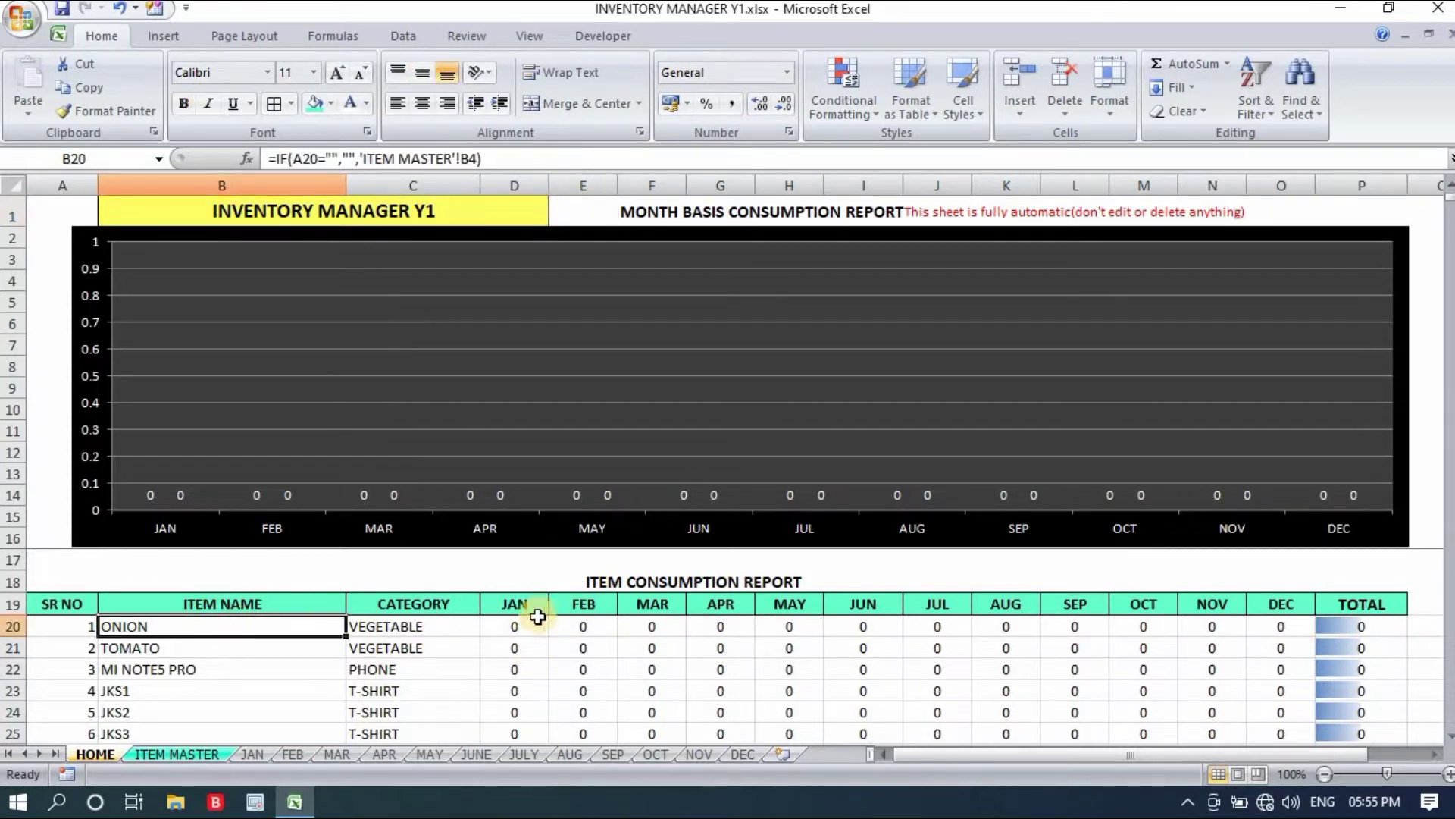
left_click(513, 627)
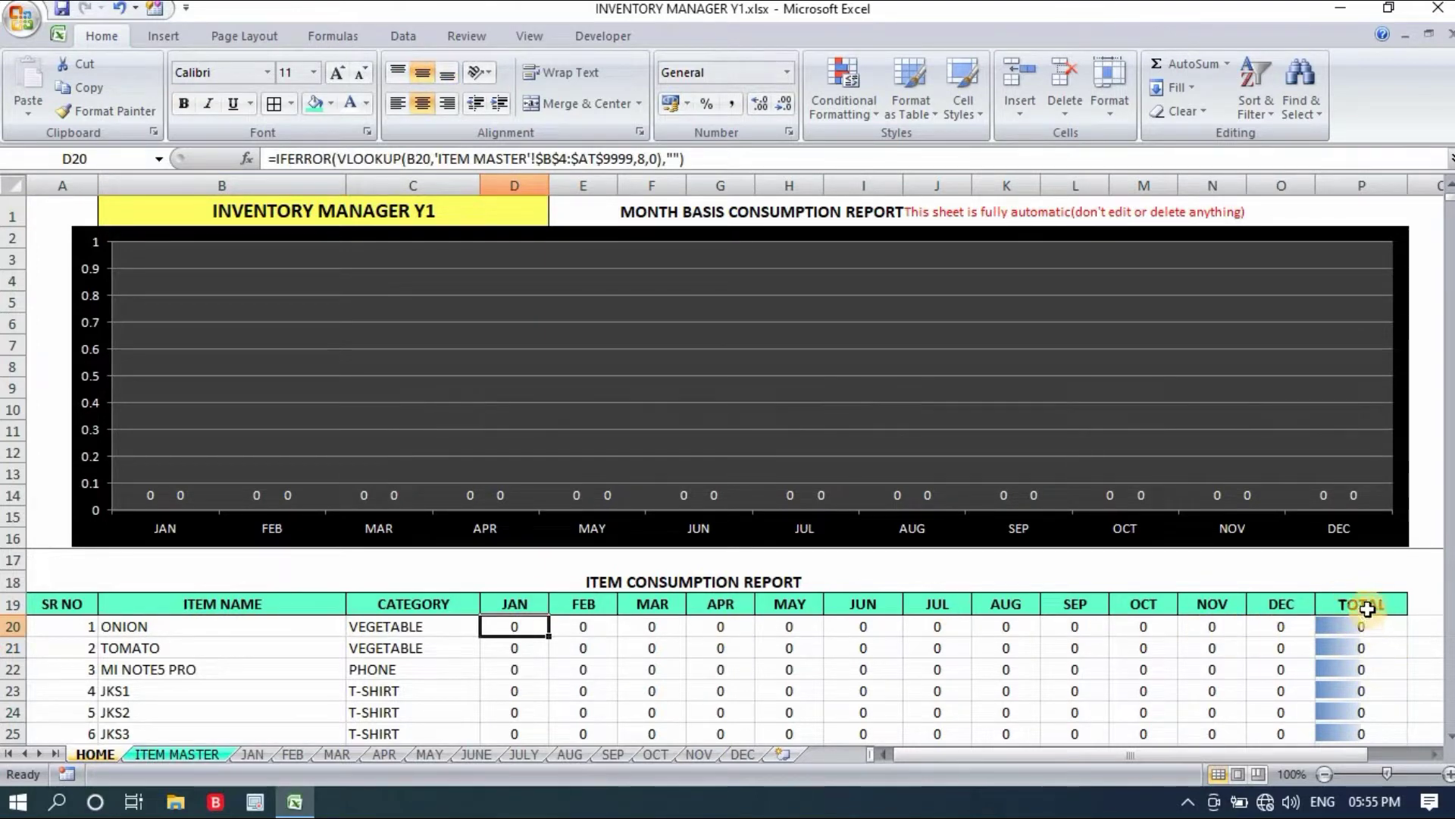
left_click(203, 625)
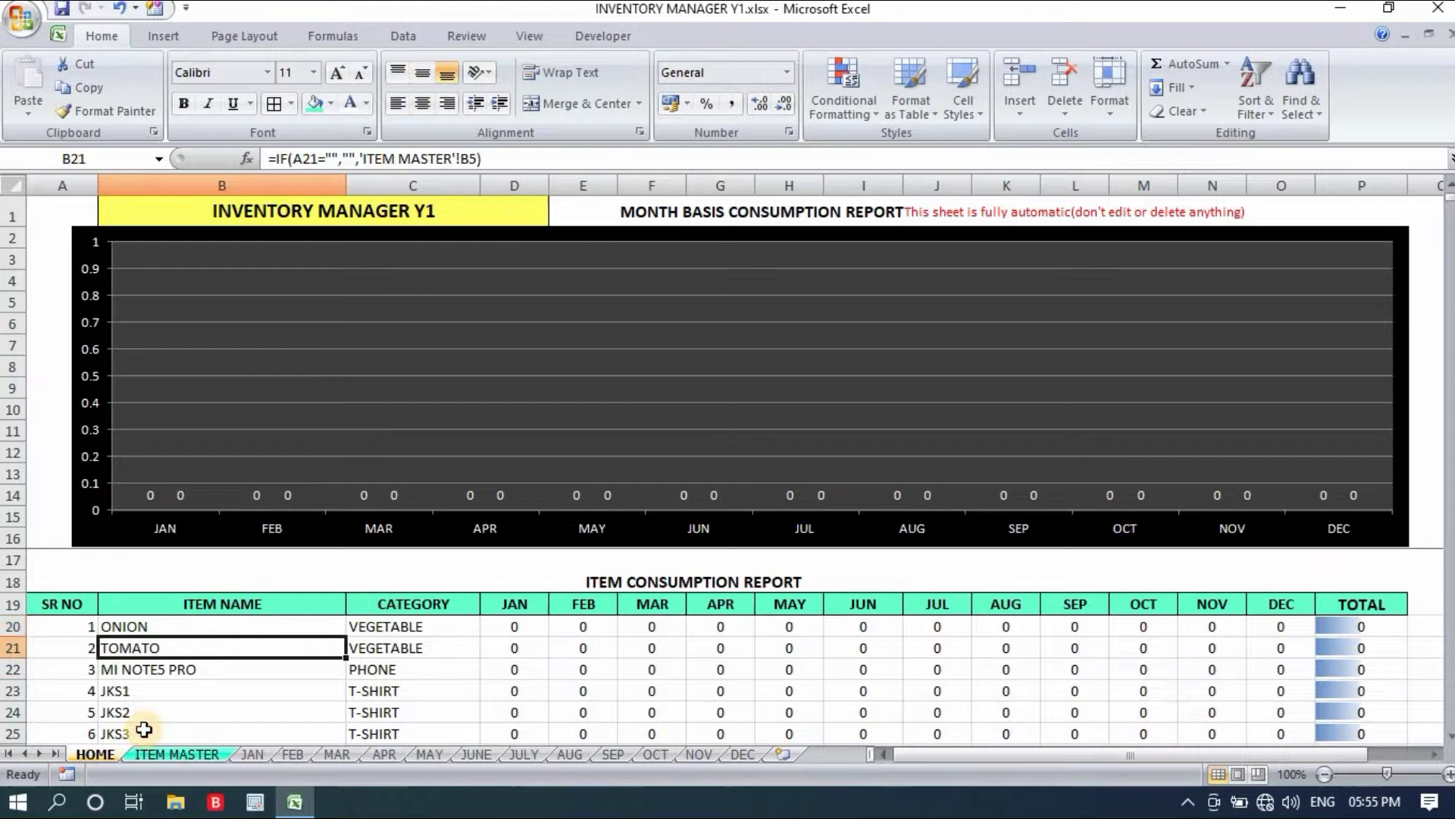
left_click(178, 754)
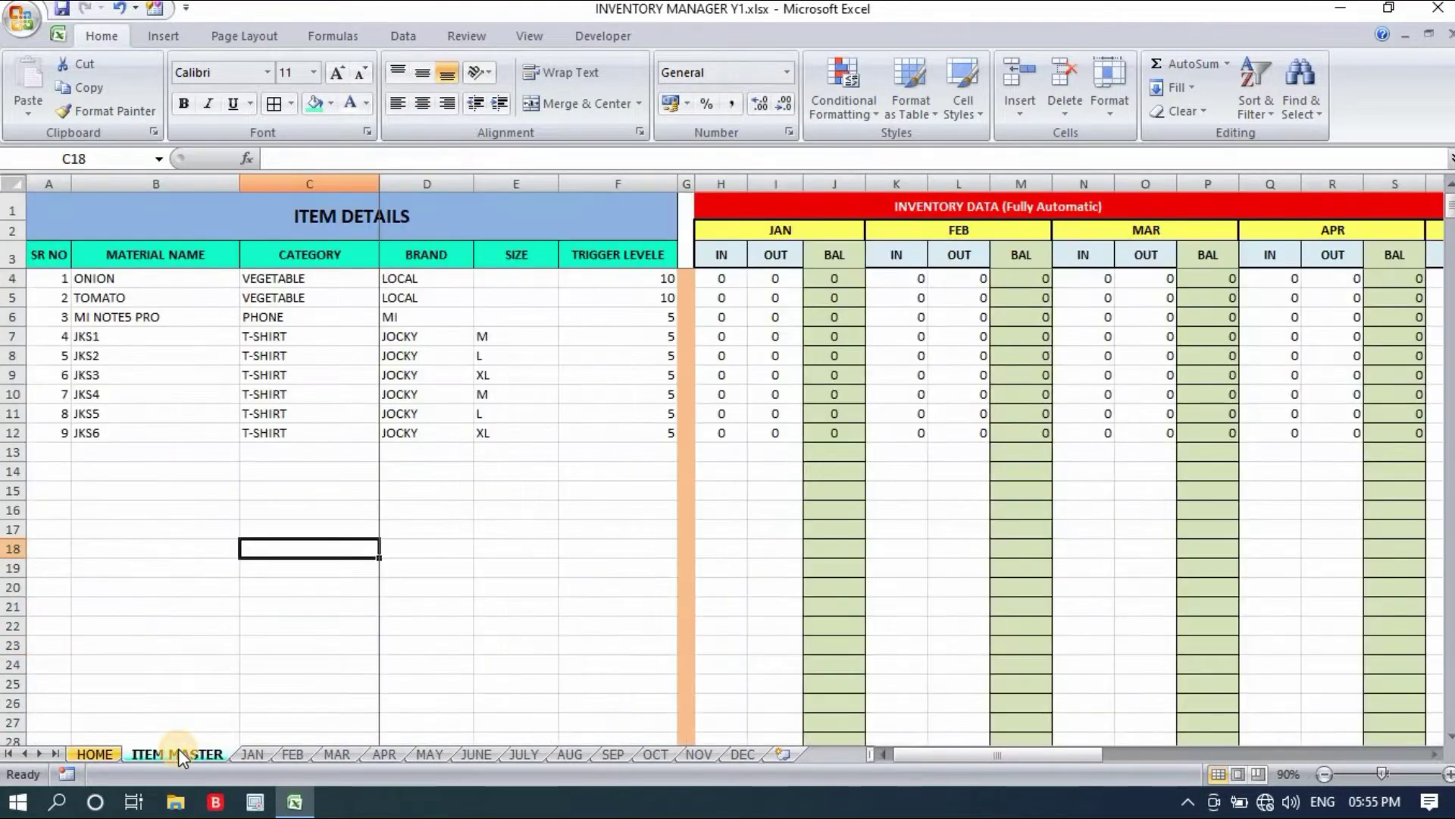
left_click(168, 628)
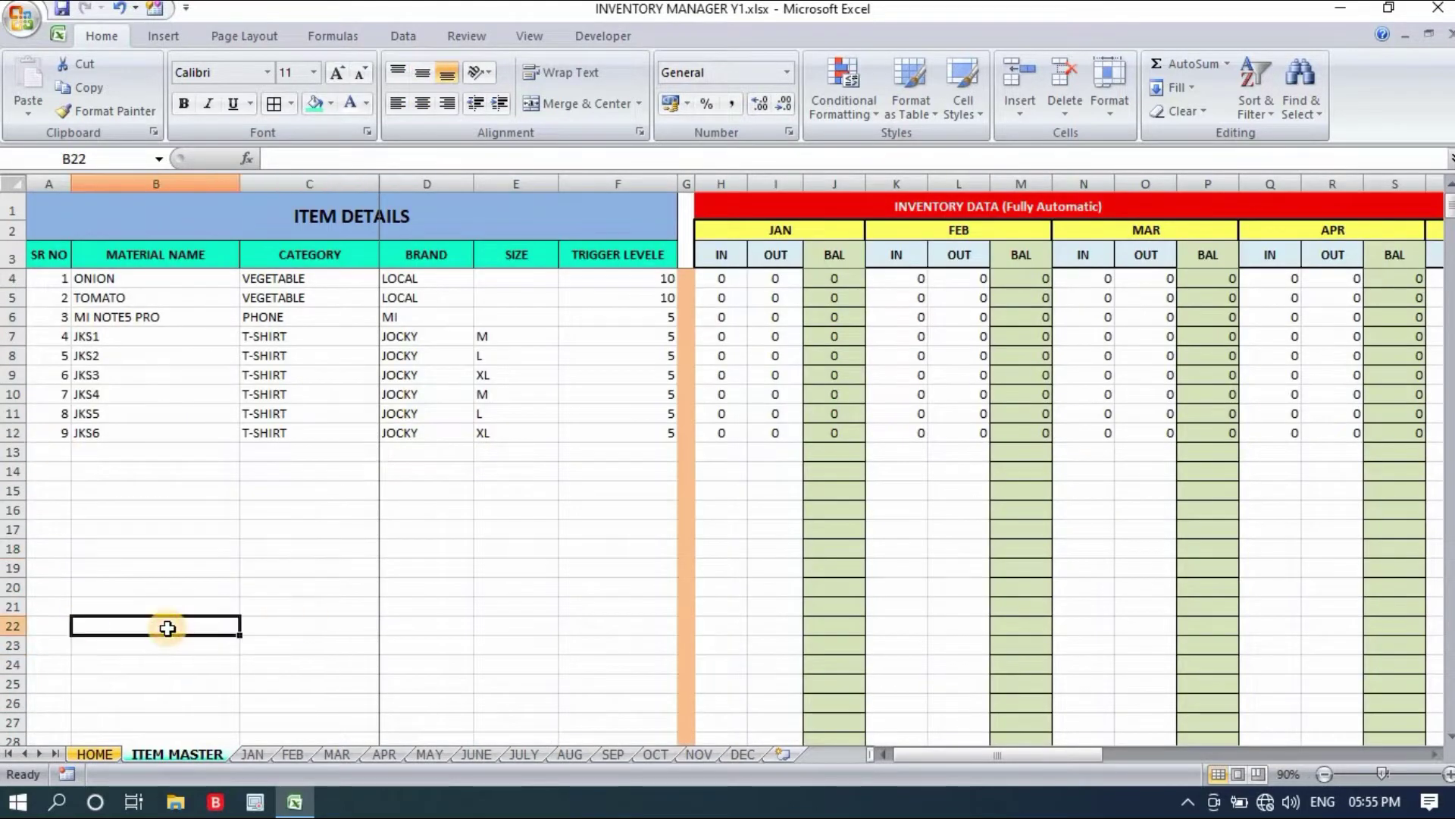
left_click(228, 256)
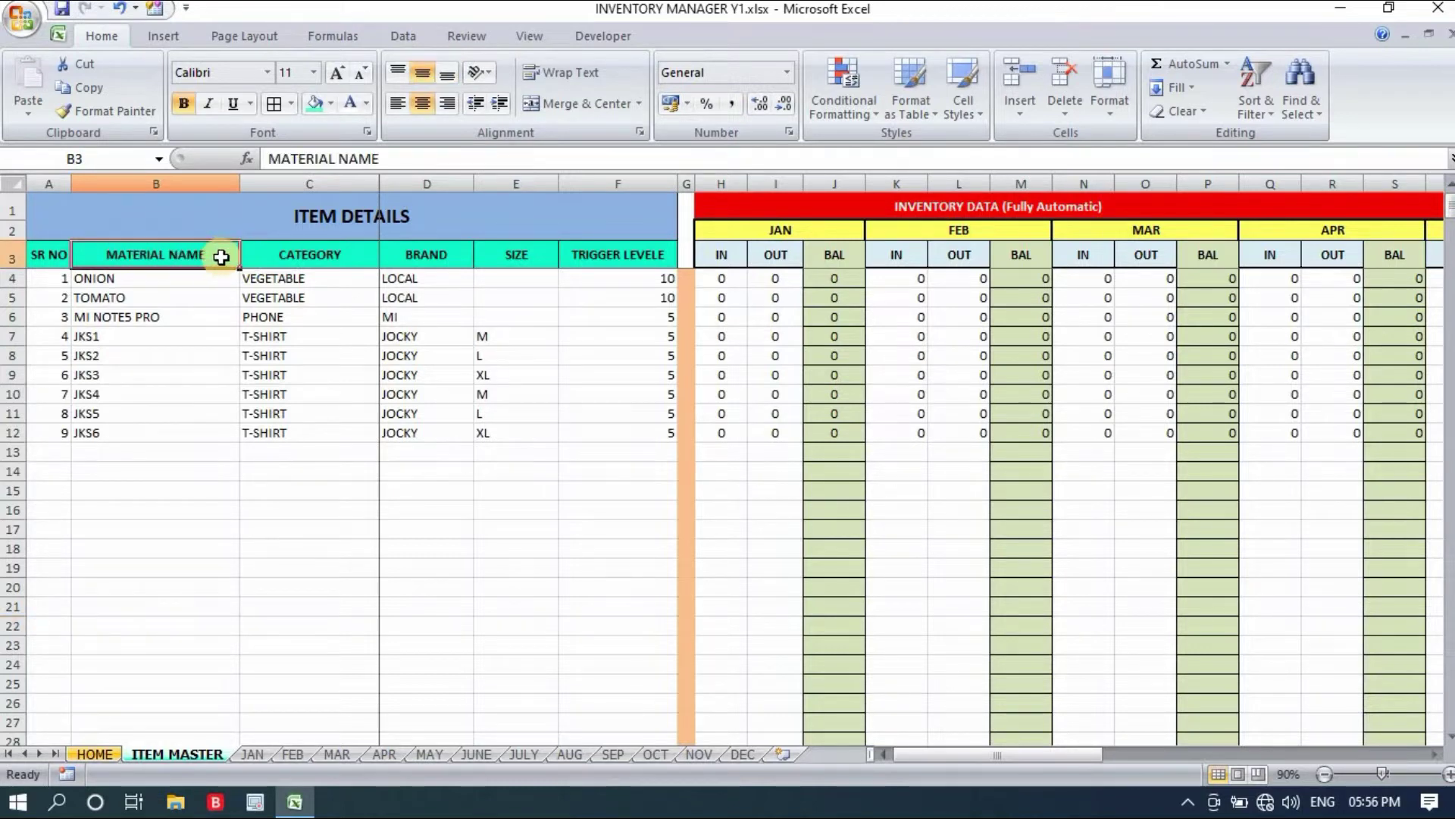
left_click(353, 257)
left_click(431, 255)
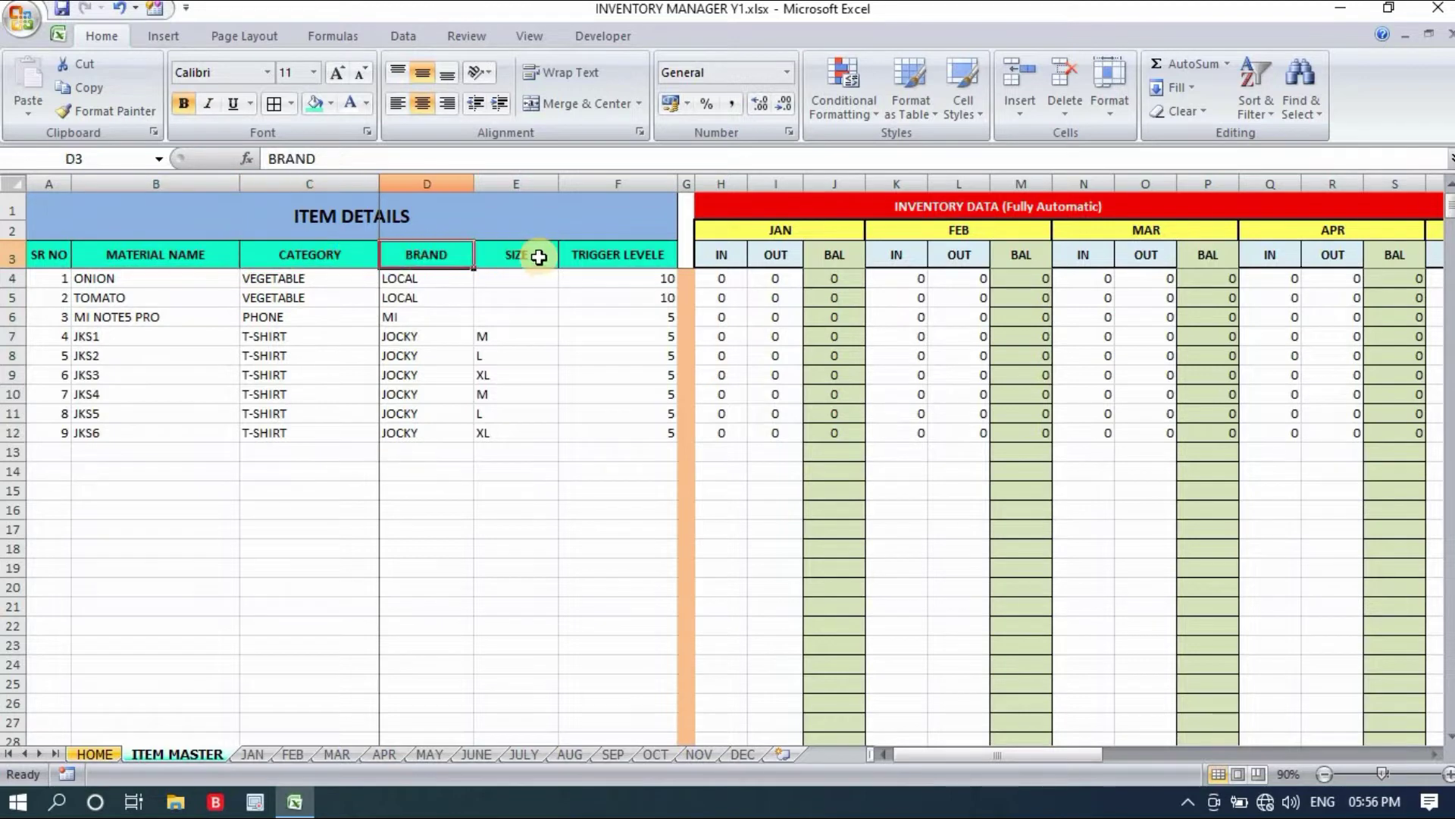
left_click(534, 255)
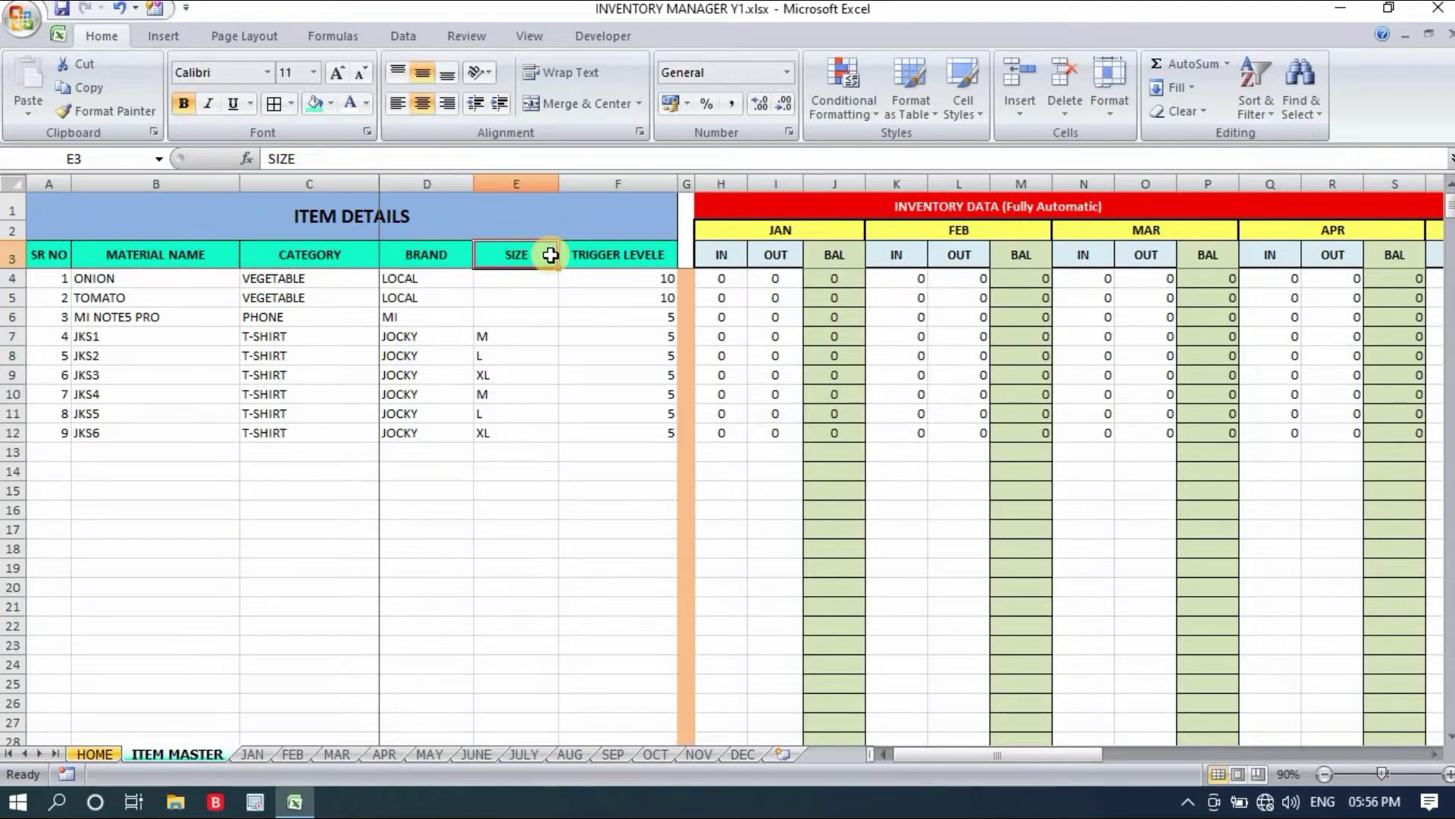
left_click(657, 255)
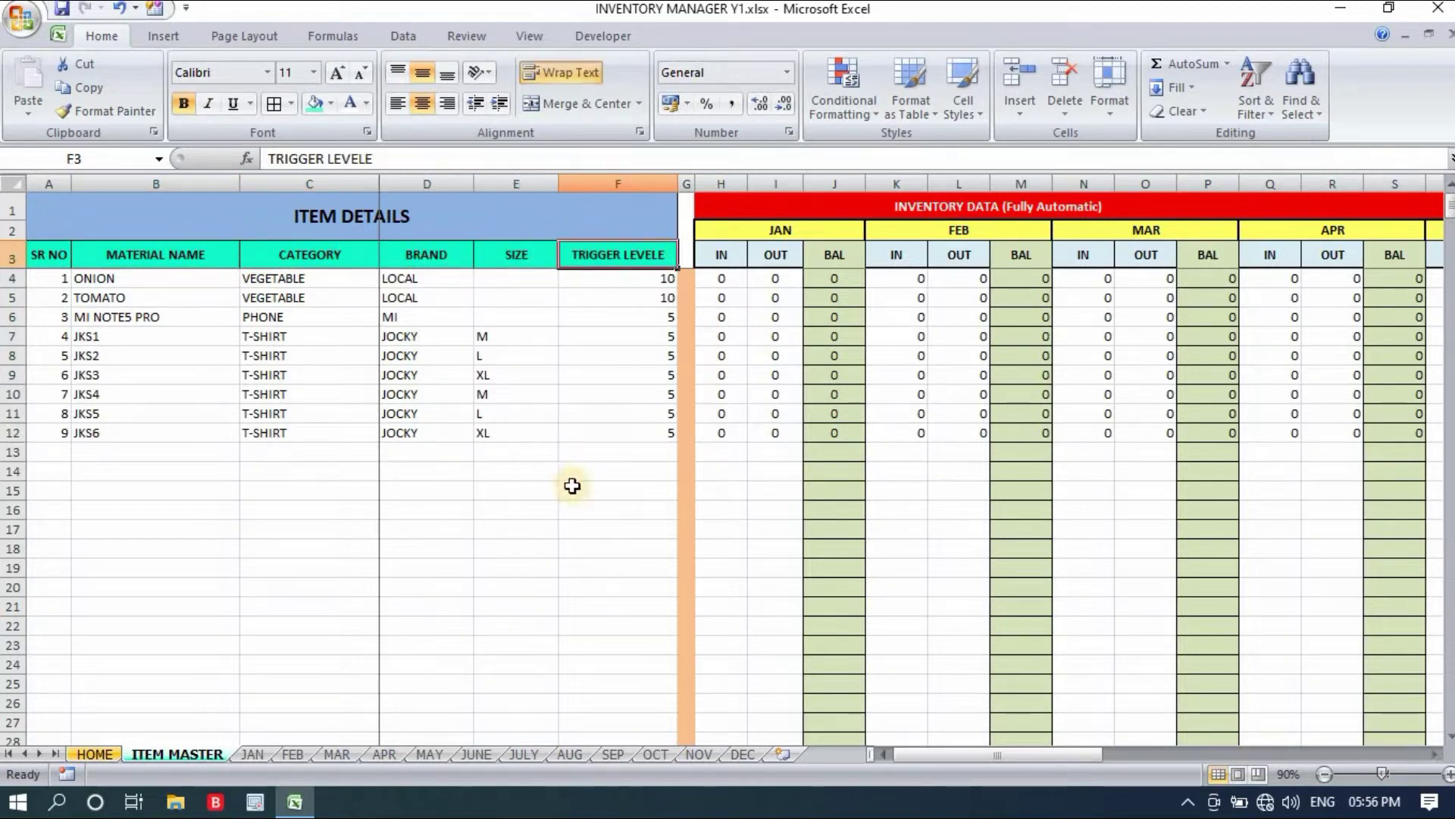
left_click(49, 288)
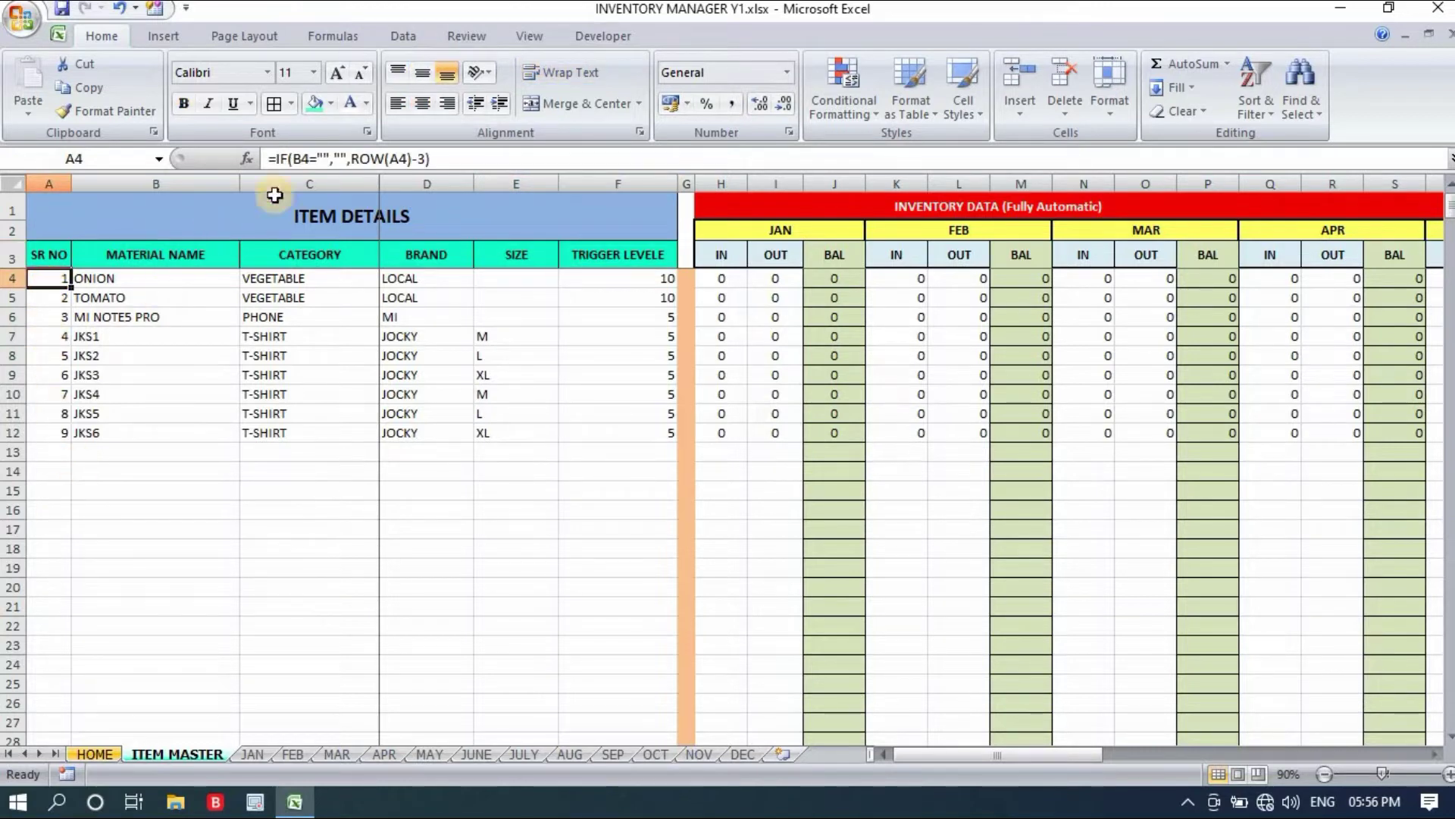
left_click_drag(454, 159, 271, 158)
key("Escape")
left_click_drag(131, 278, 131, 297)
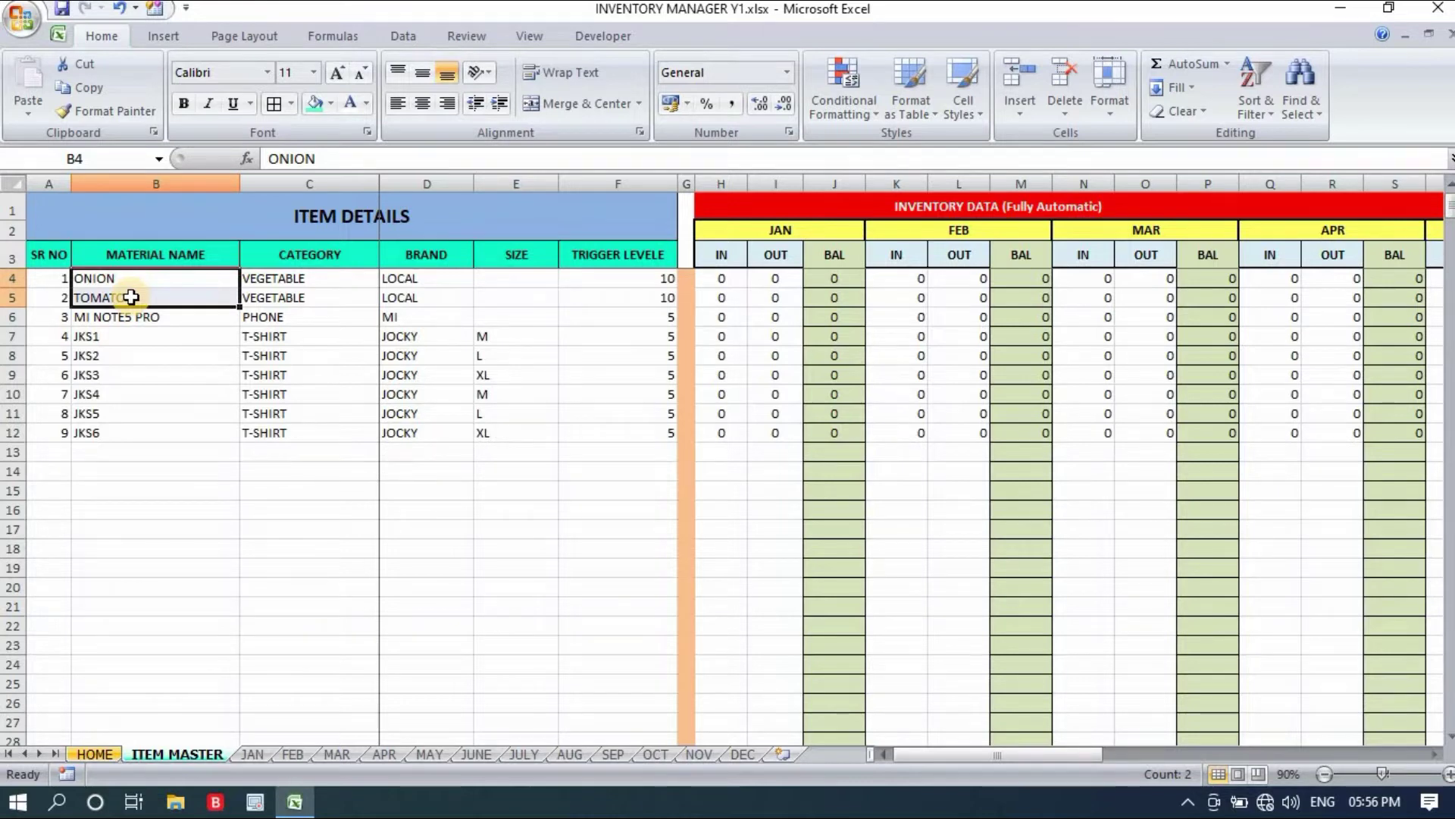
left_click(98, 433)
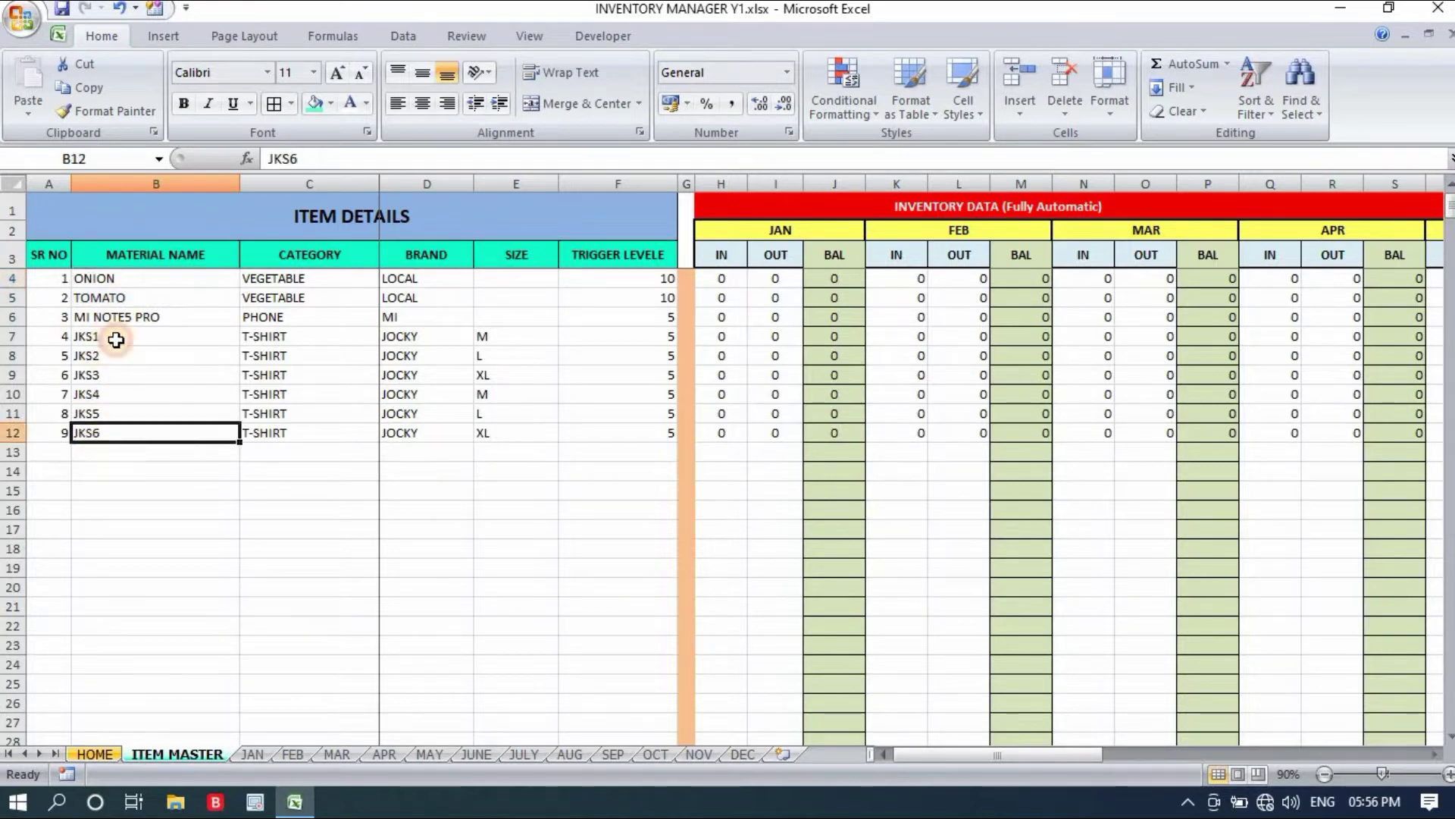
left_click(122, 278)
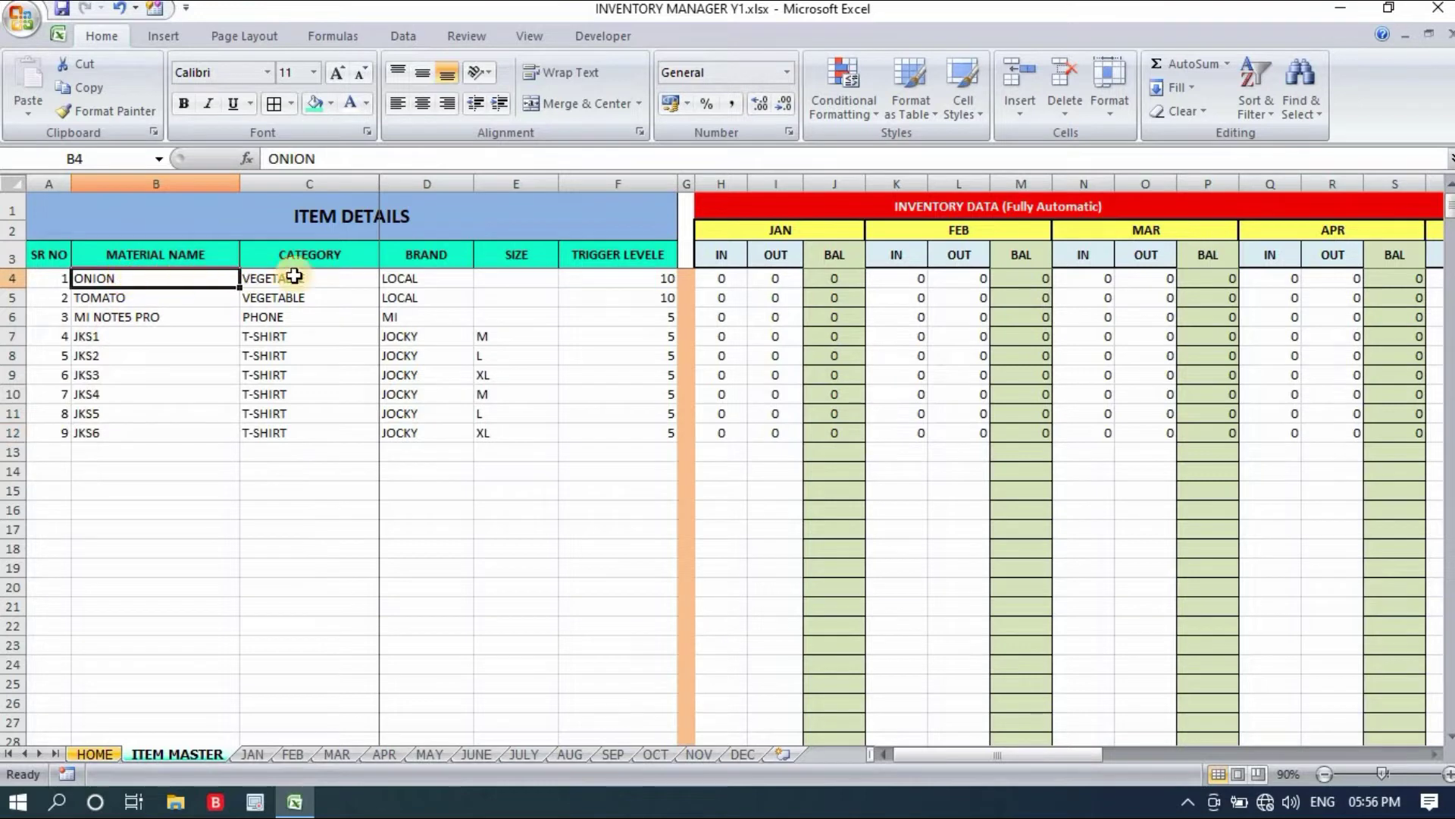
left_click(321, 278)
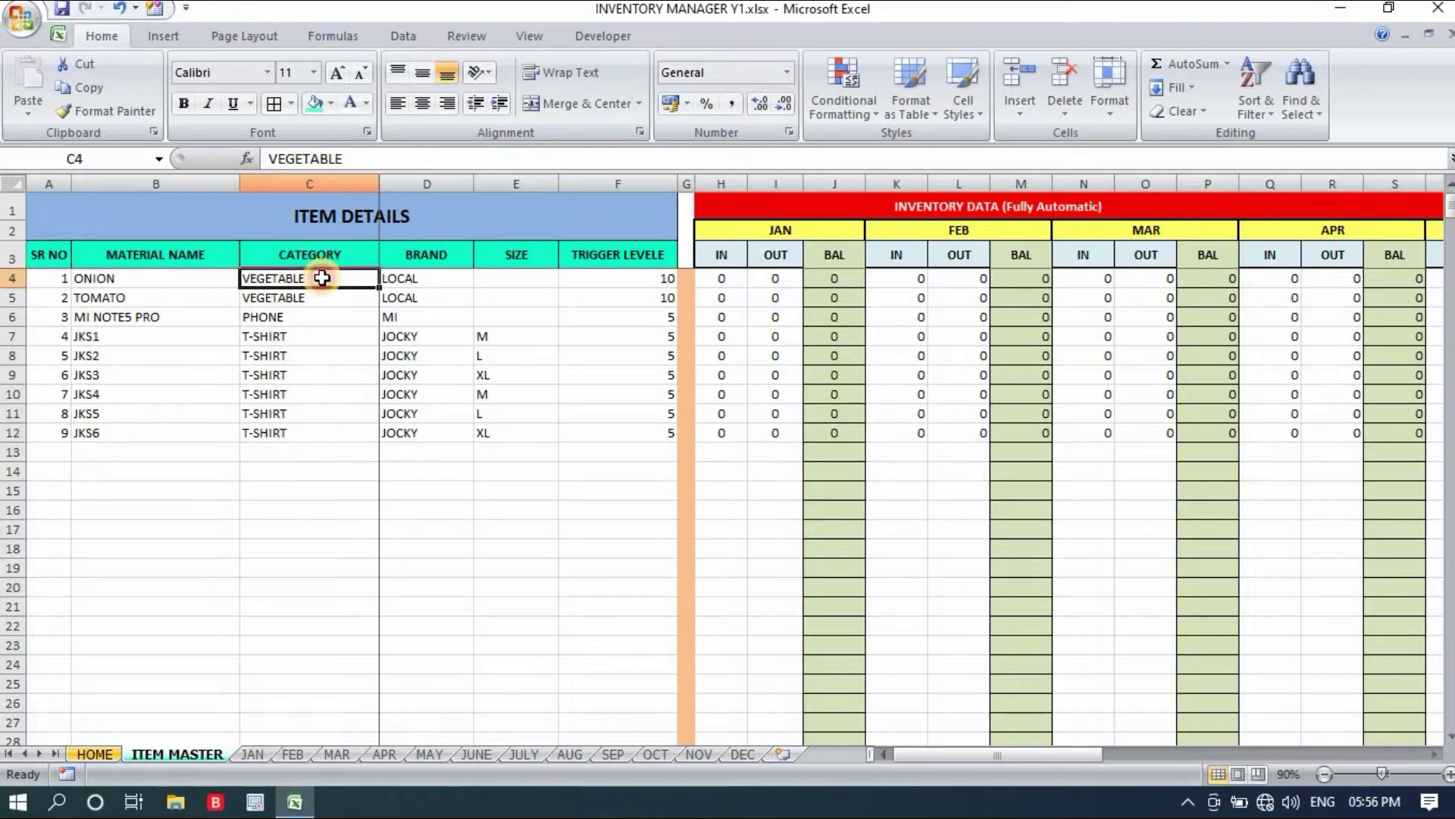
left_click(432, 277)
left_click(547, 273)
left_click(146, 280)
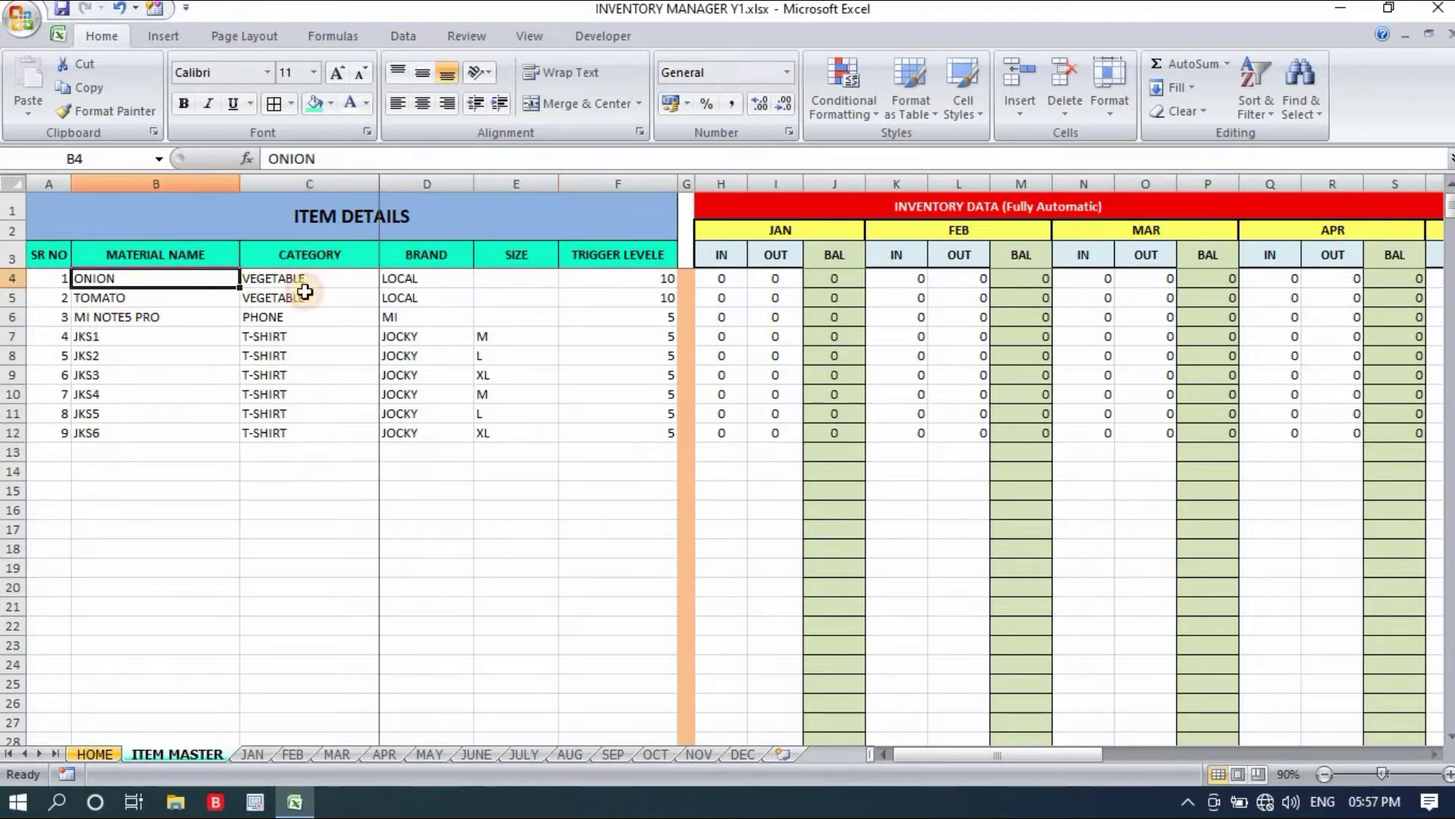
left_click(522, 277)
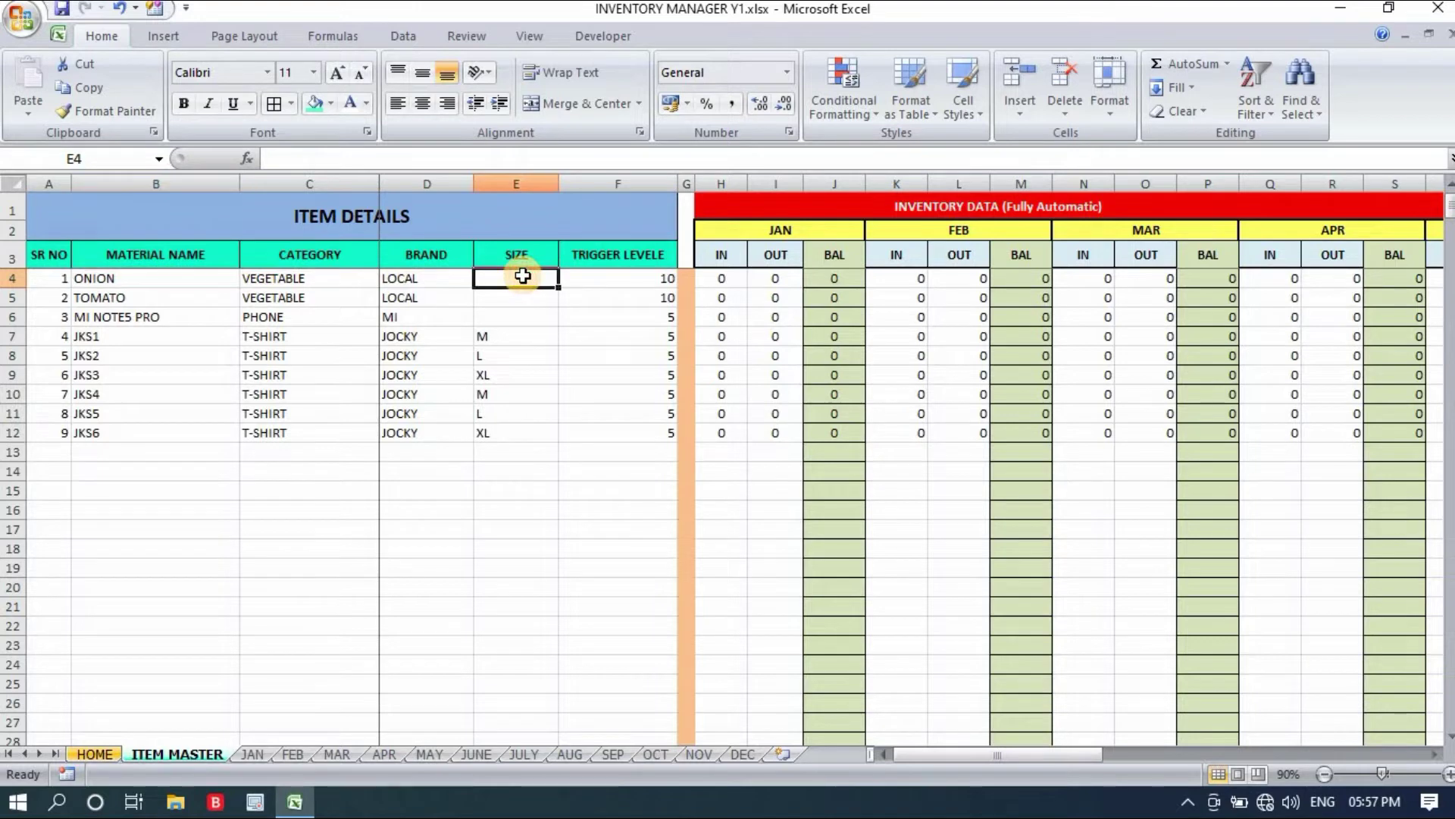
left_click(597, 278)
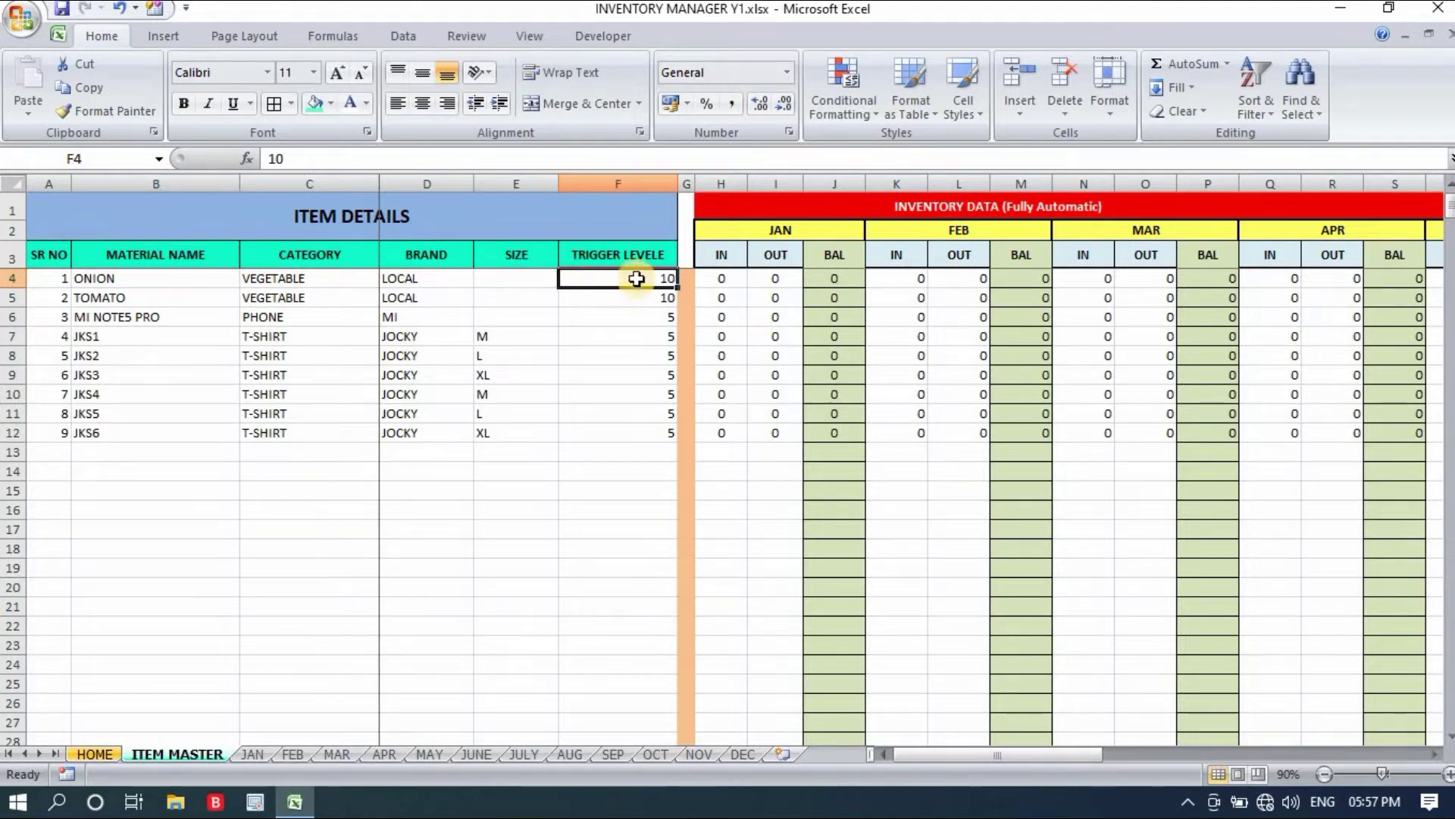
left_click_drag(632, 277, 632, 471)
left_click(642, 428)
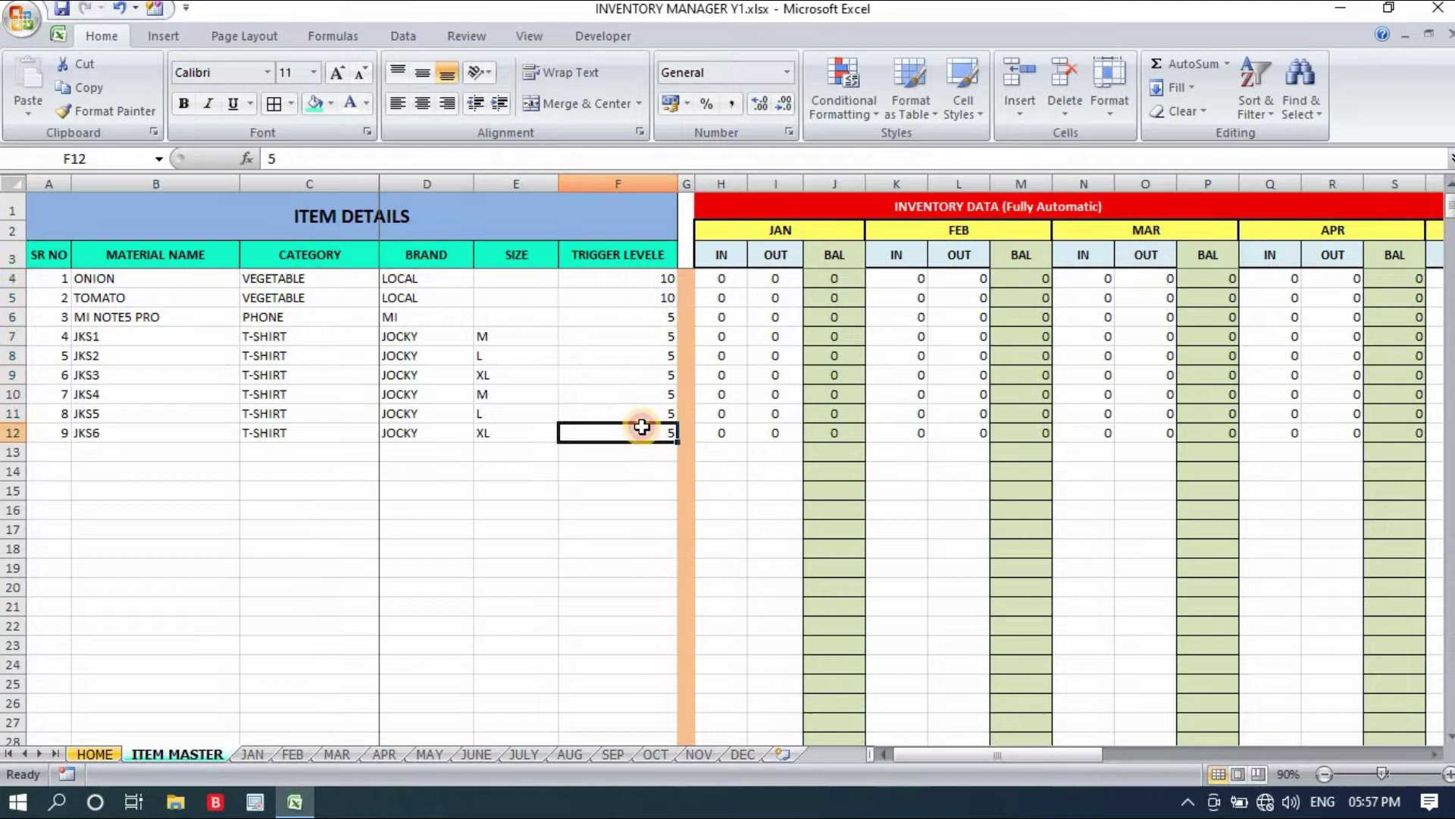
left_click_drag(619, 278, 636, 470)
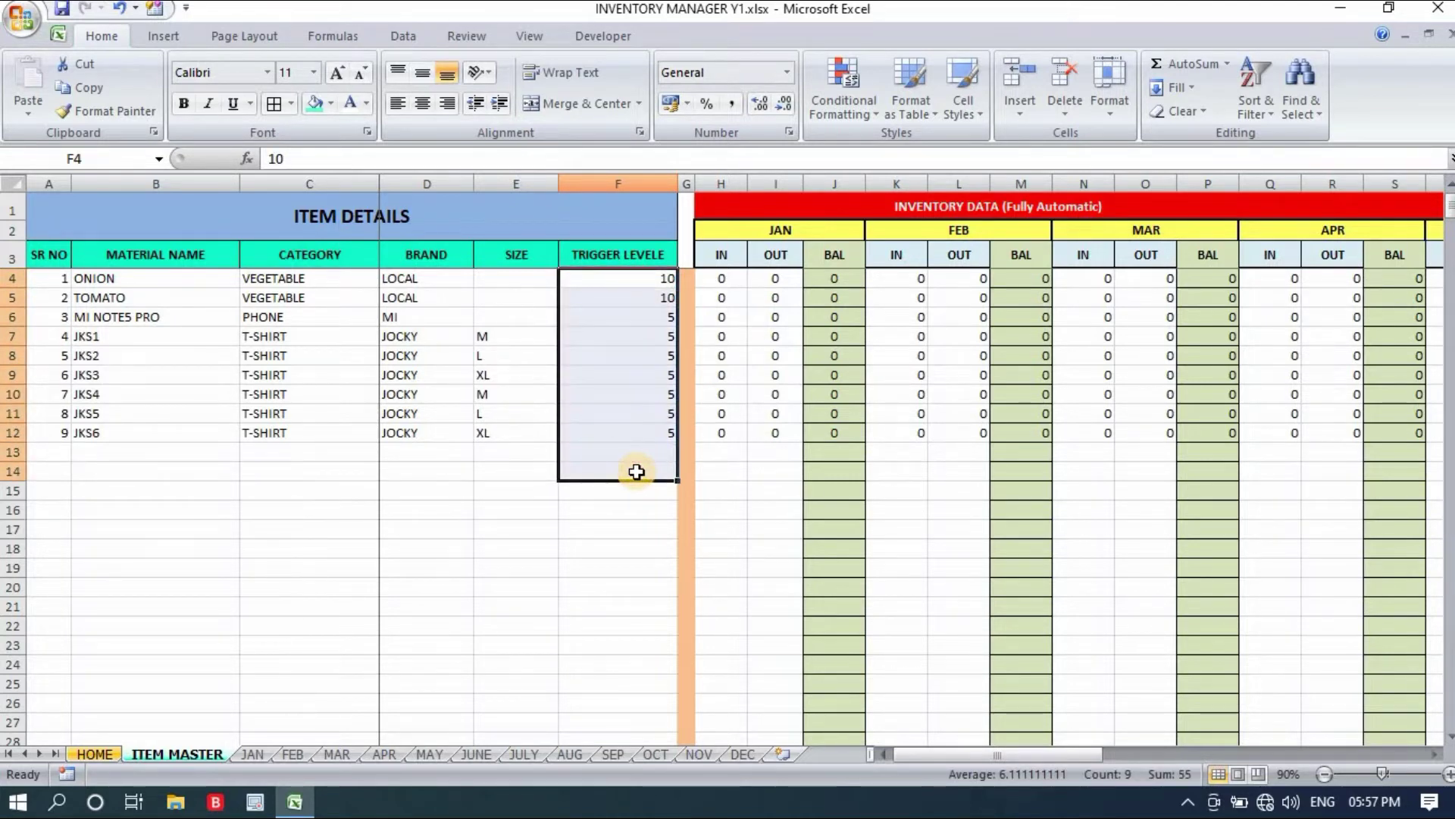
left_click(156, 337)
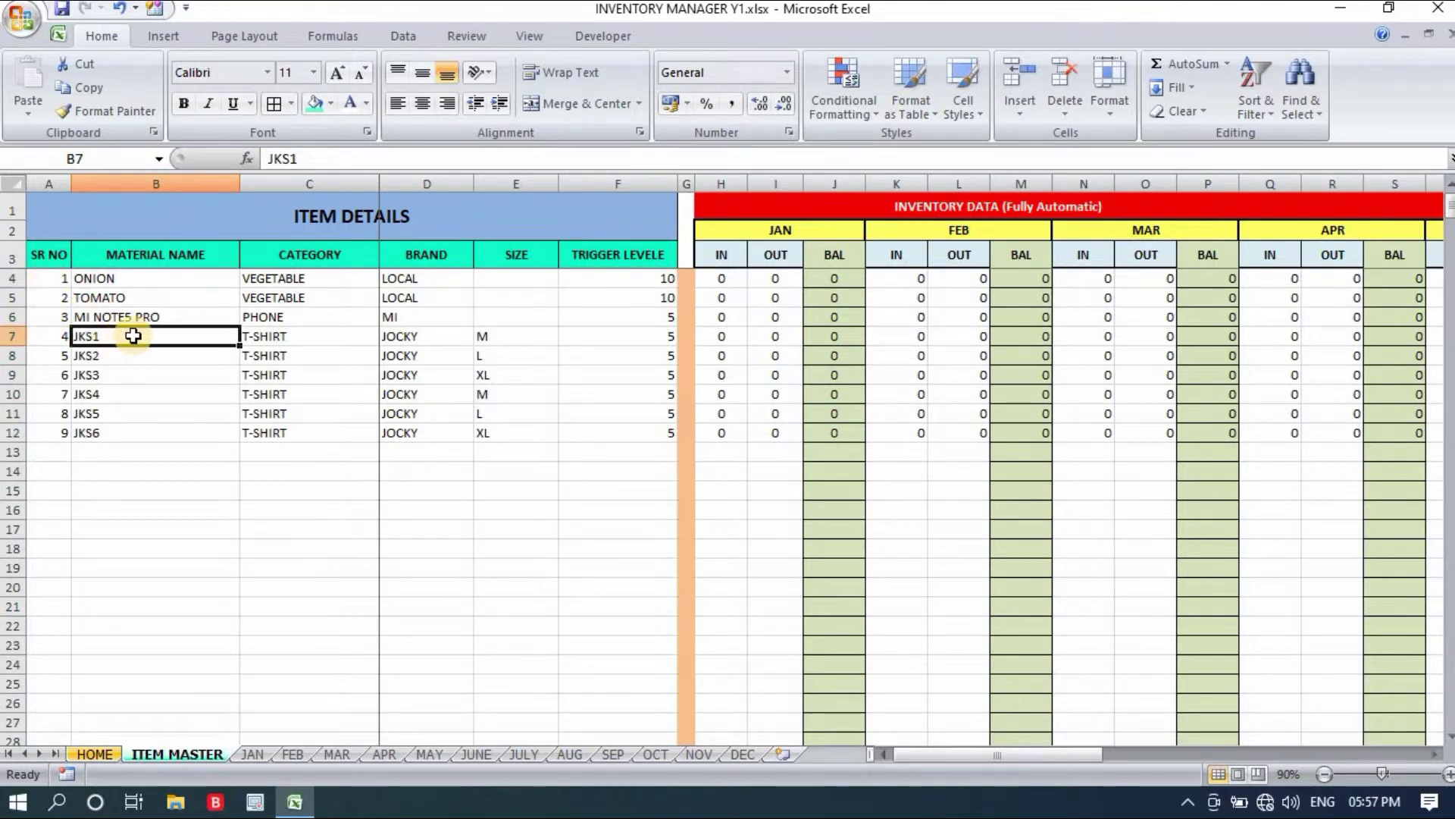
left_click(290, 336)
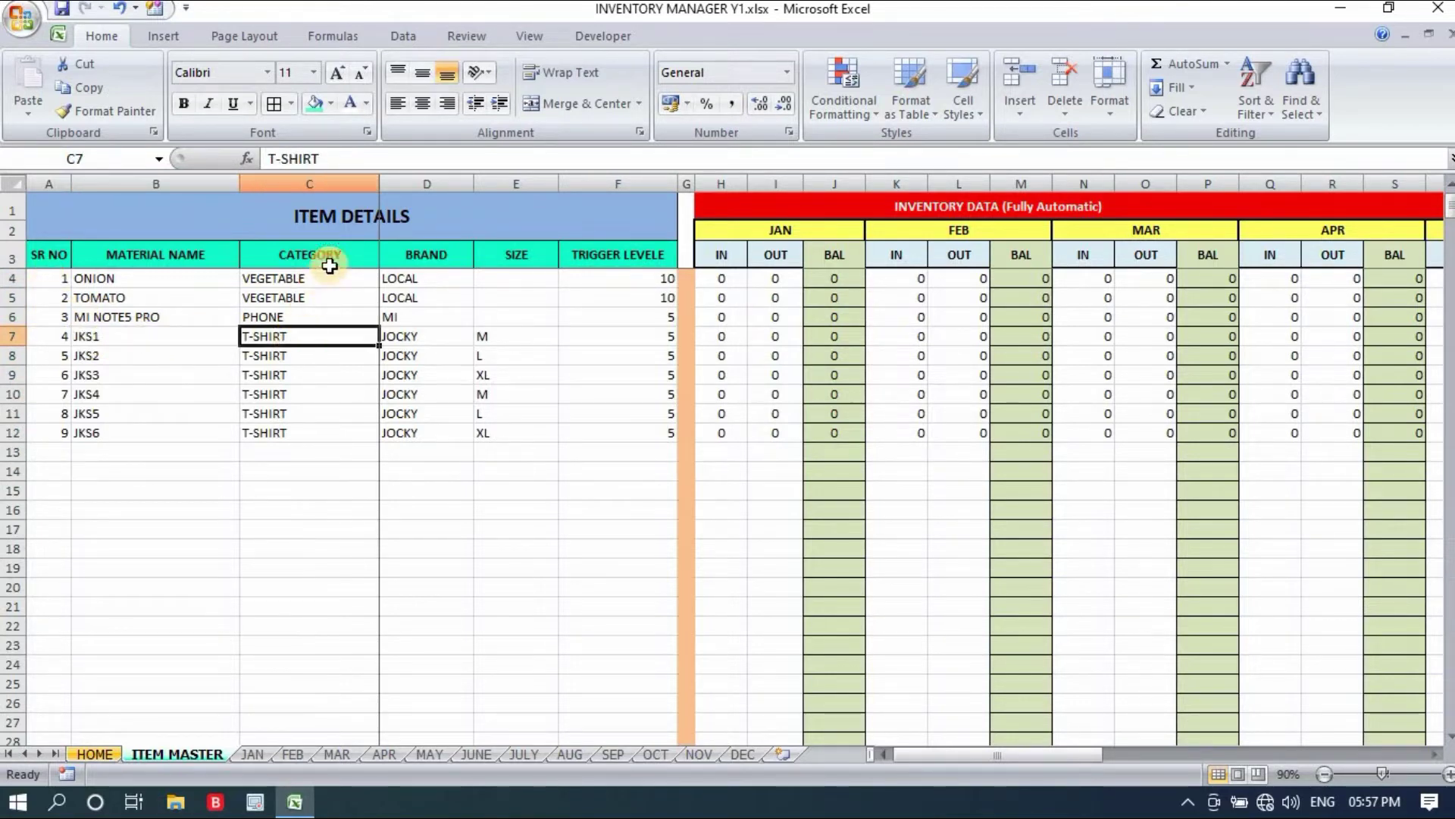
left_click(432, 339)
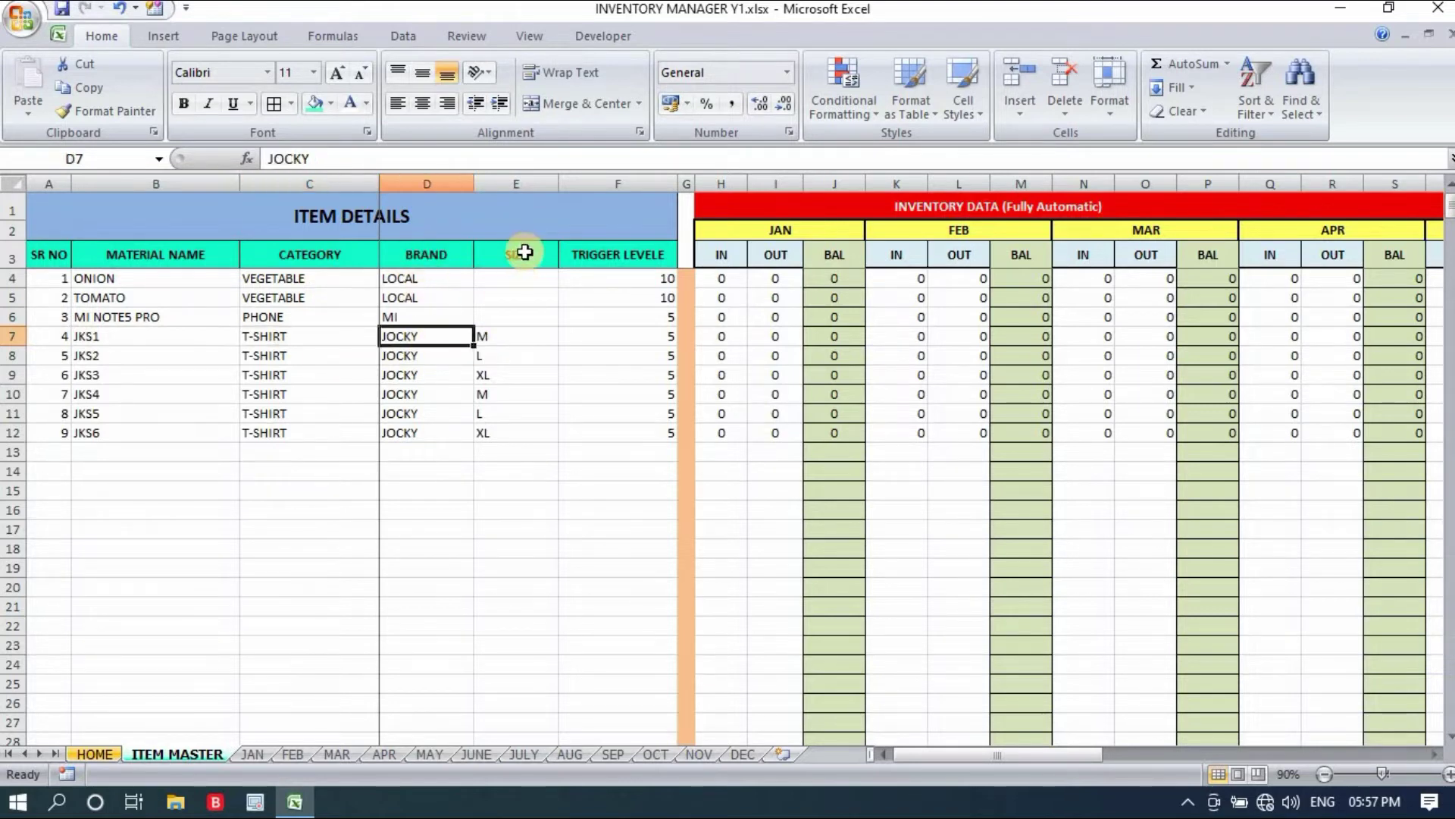
left_click(516, 337)
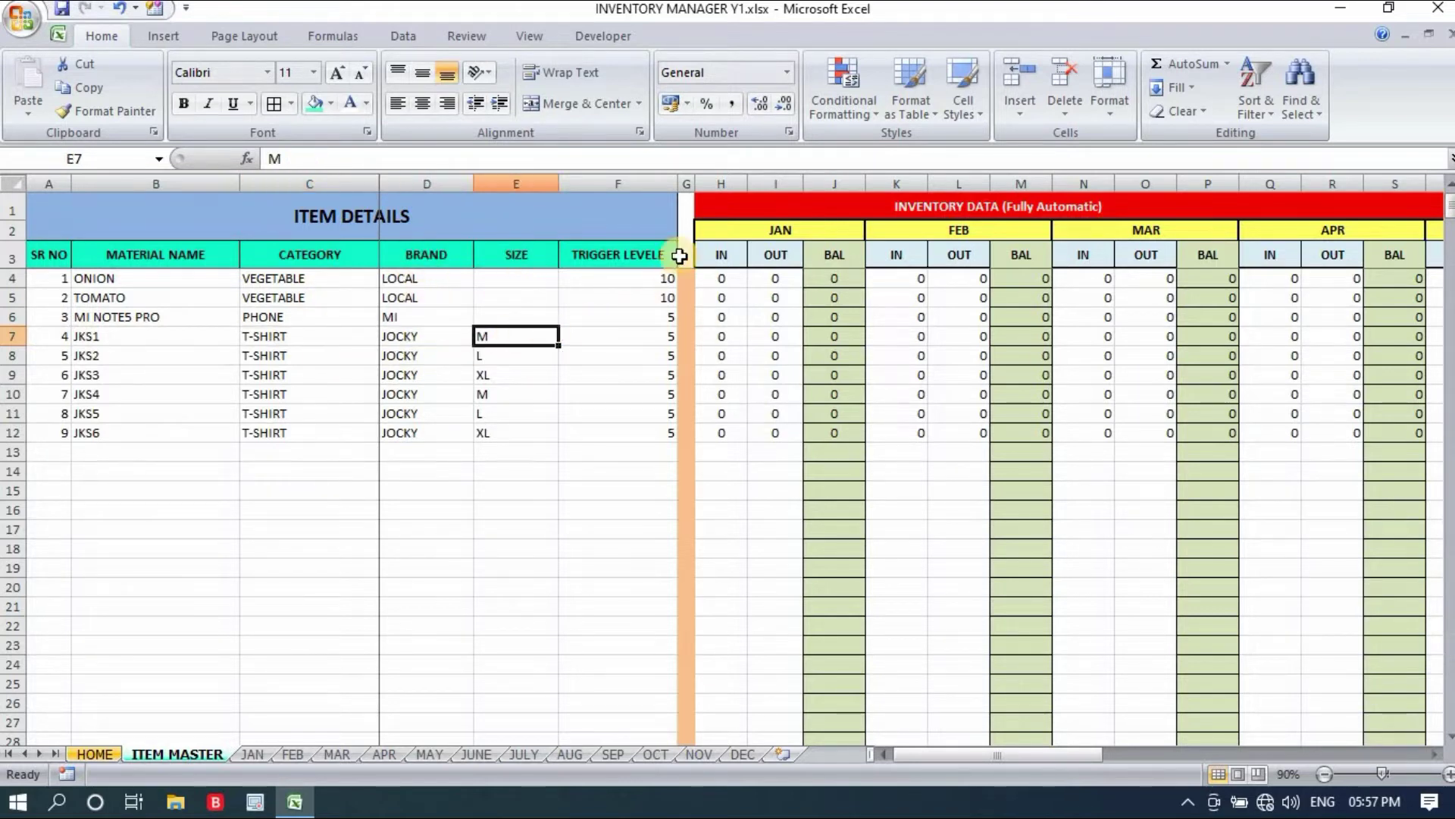
left_click(662, 336)
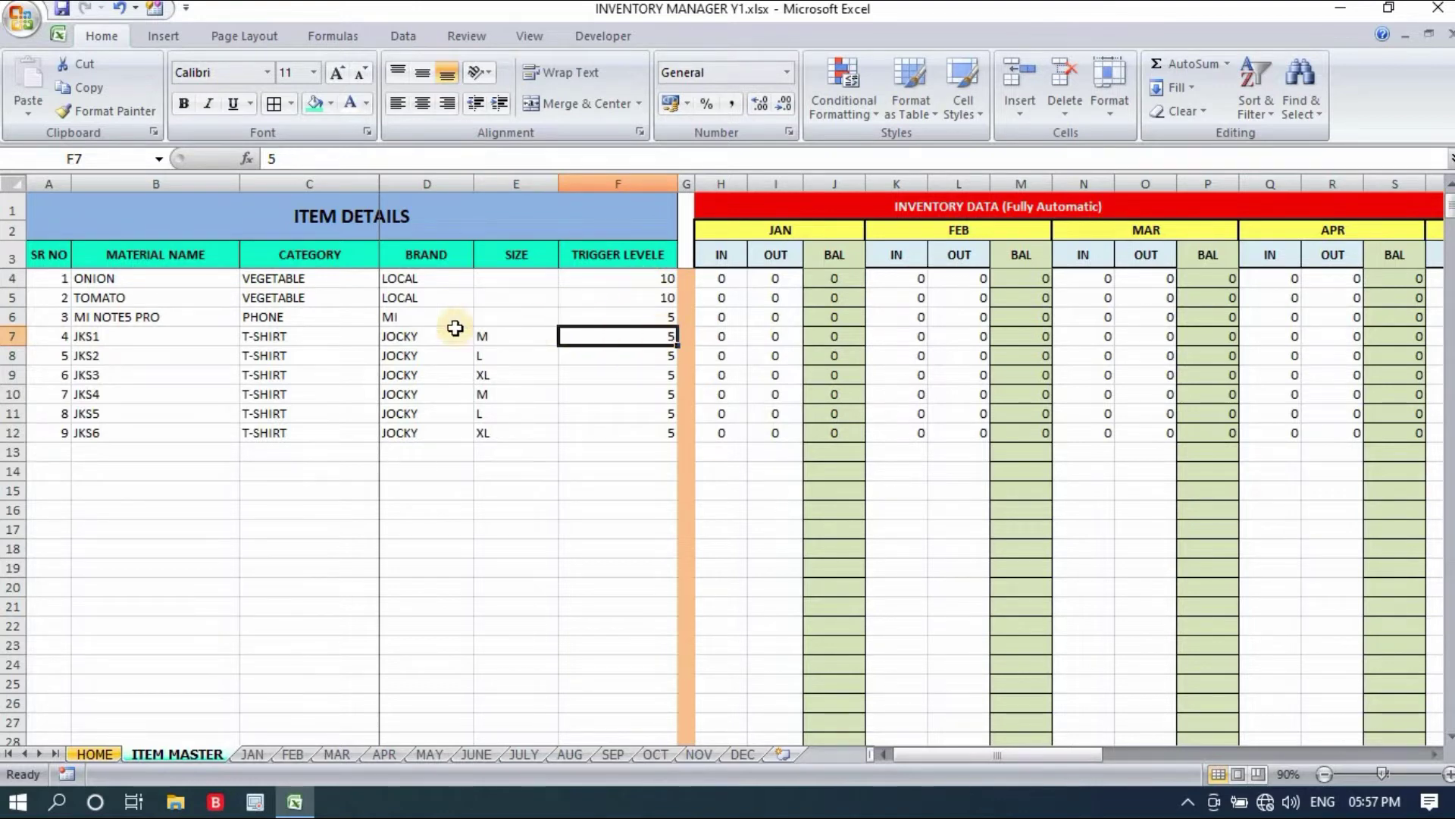
left_click_drag(102, 336, 148, 395)
left_click_drag(343, 407, 489, 414)
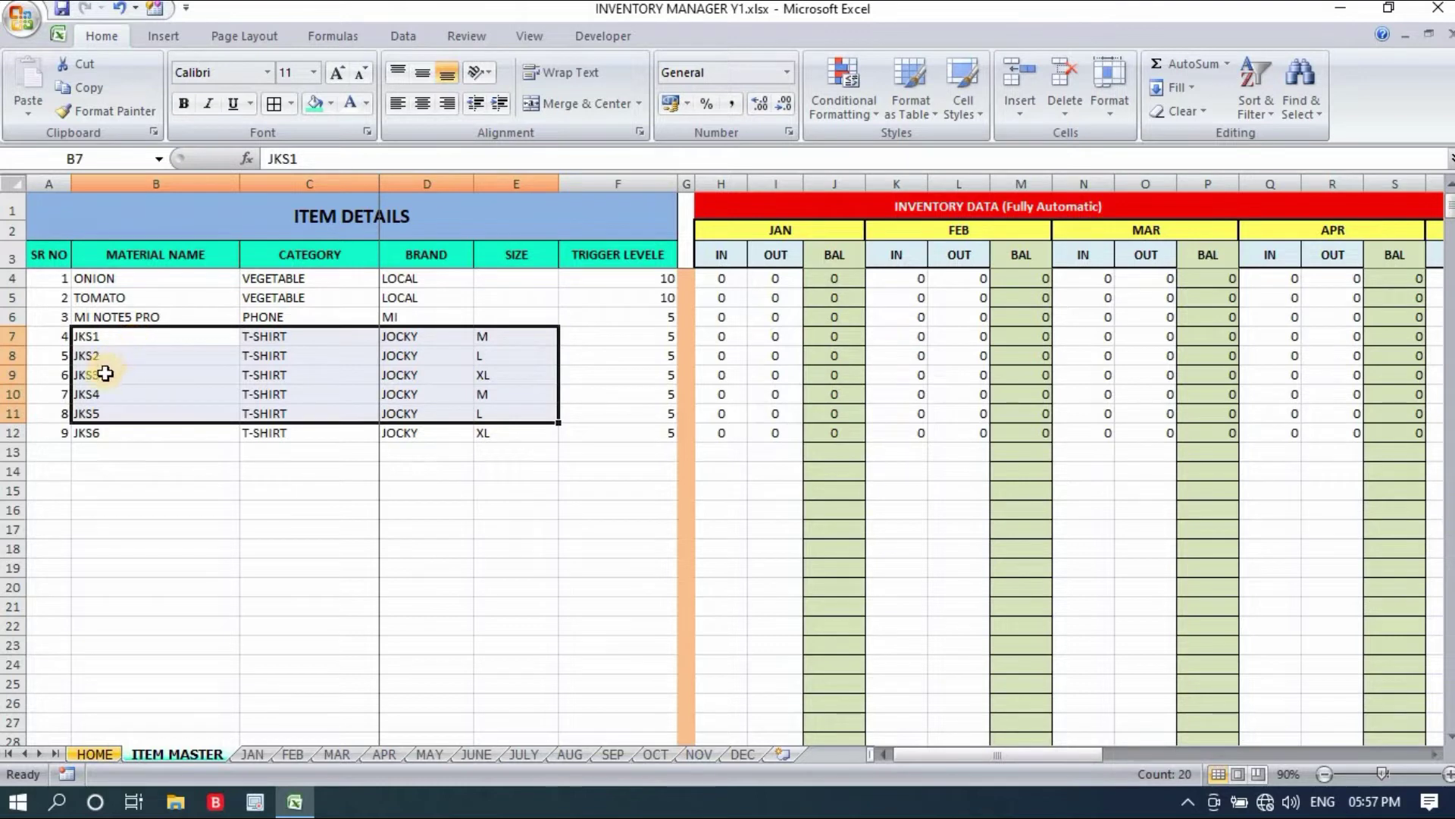
left_click(307, 527)
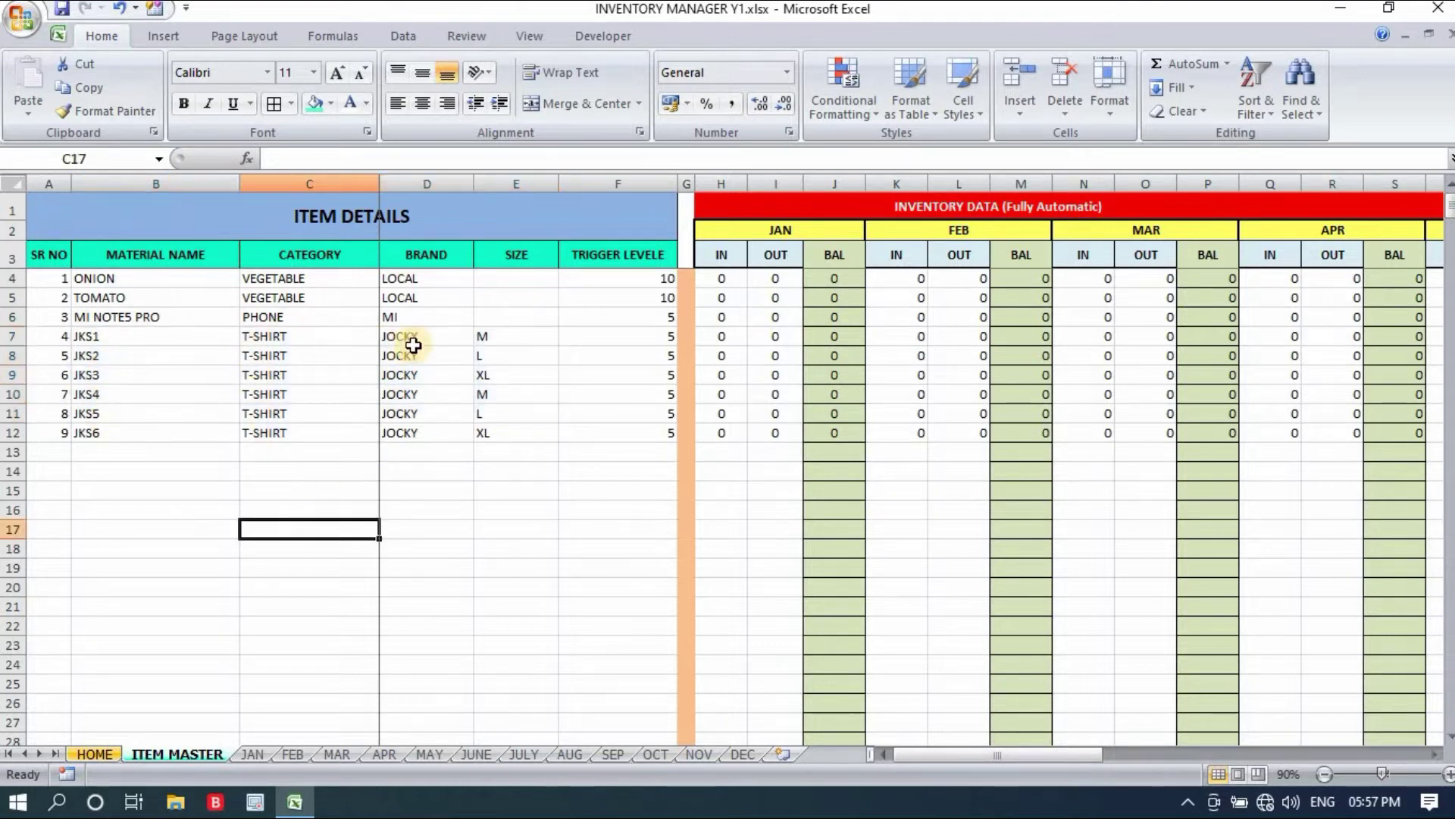
left_click_drag(203, 336, 203, 412)
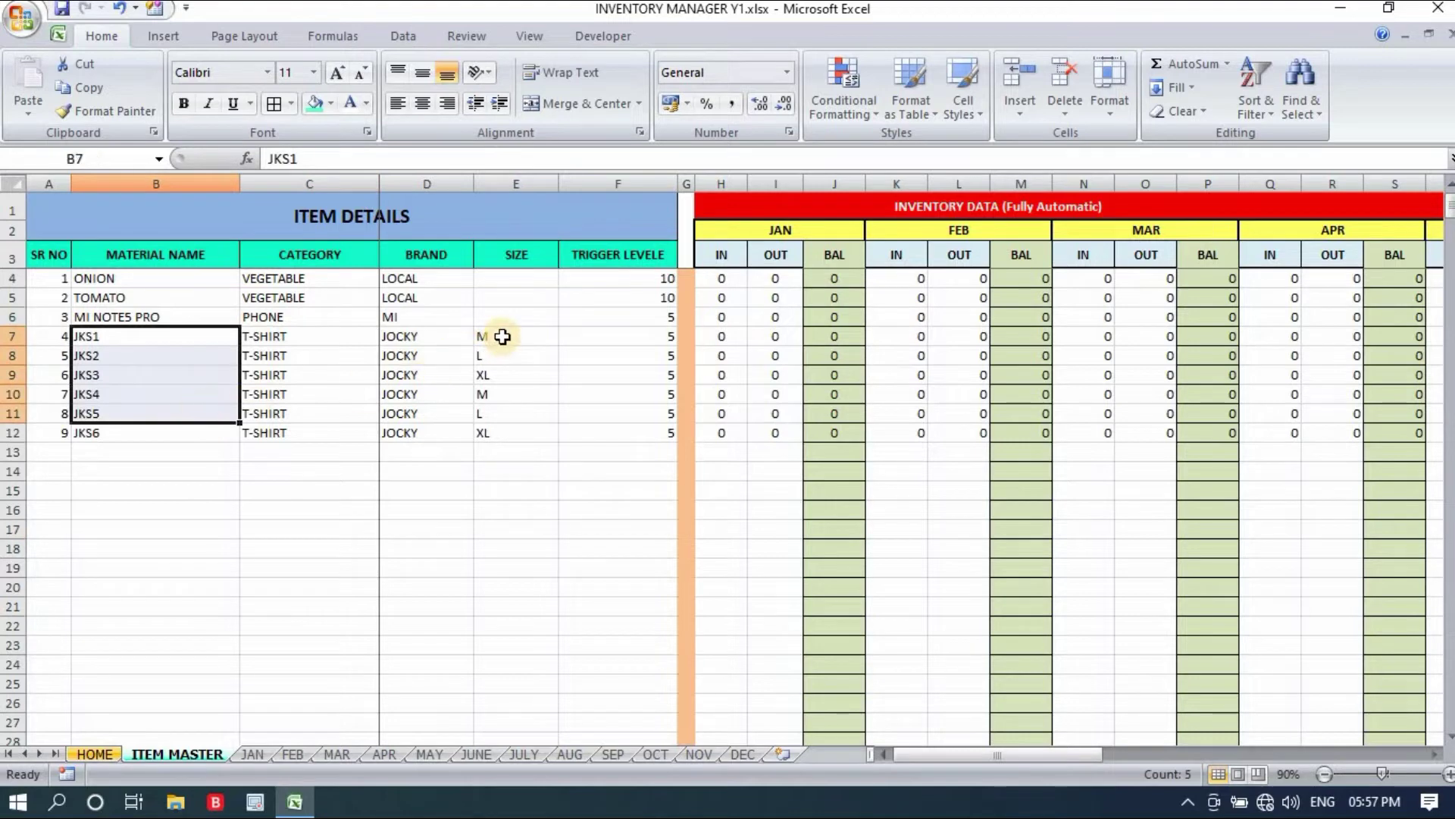
left_click_drag(506, 338, 505, 413)
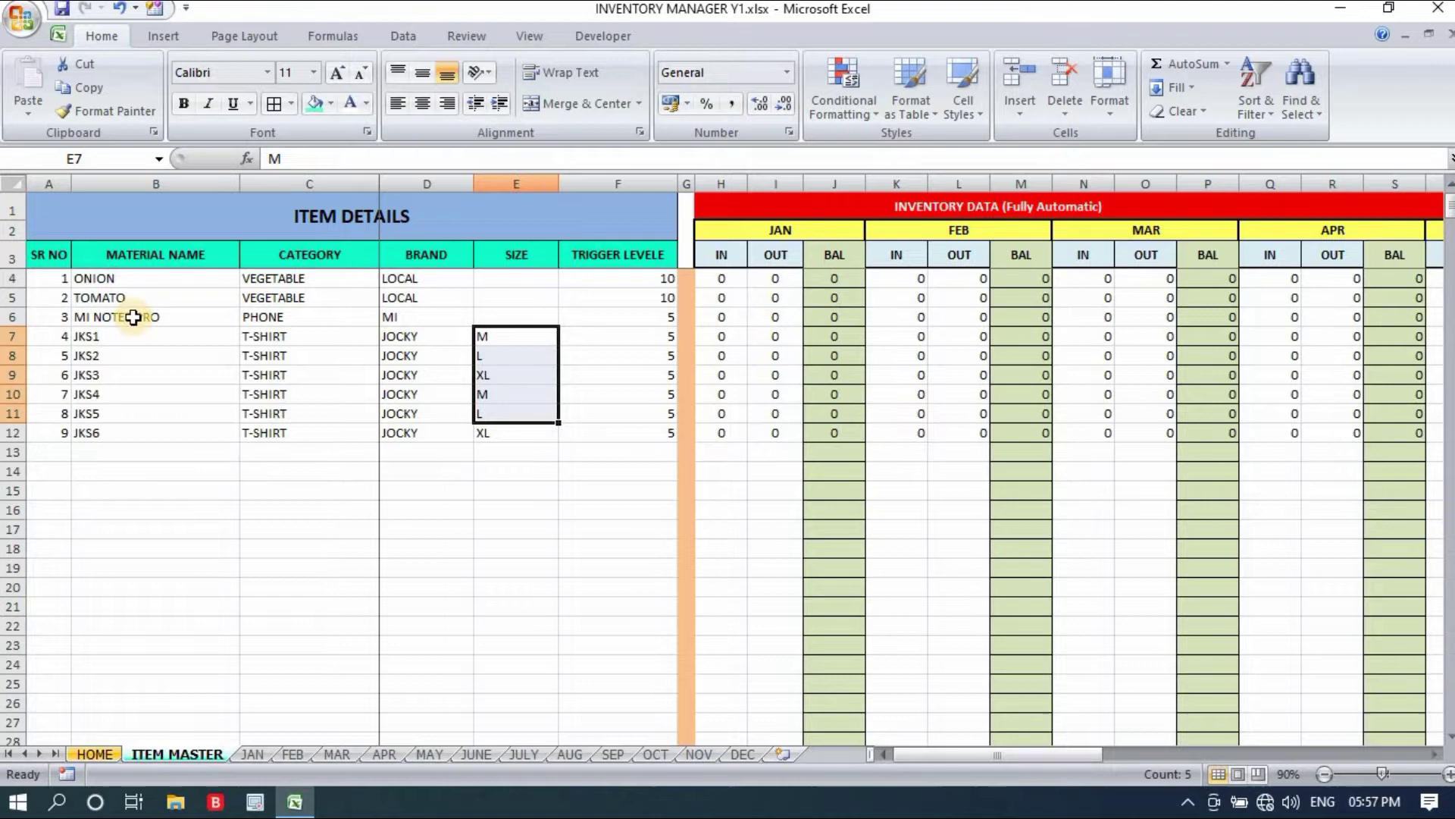
left_click(108, 317)
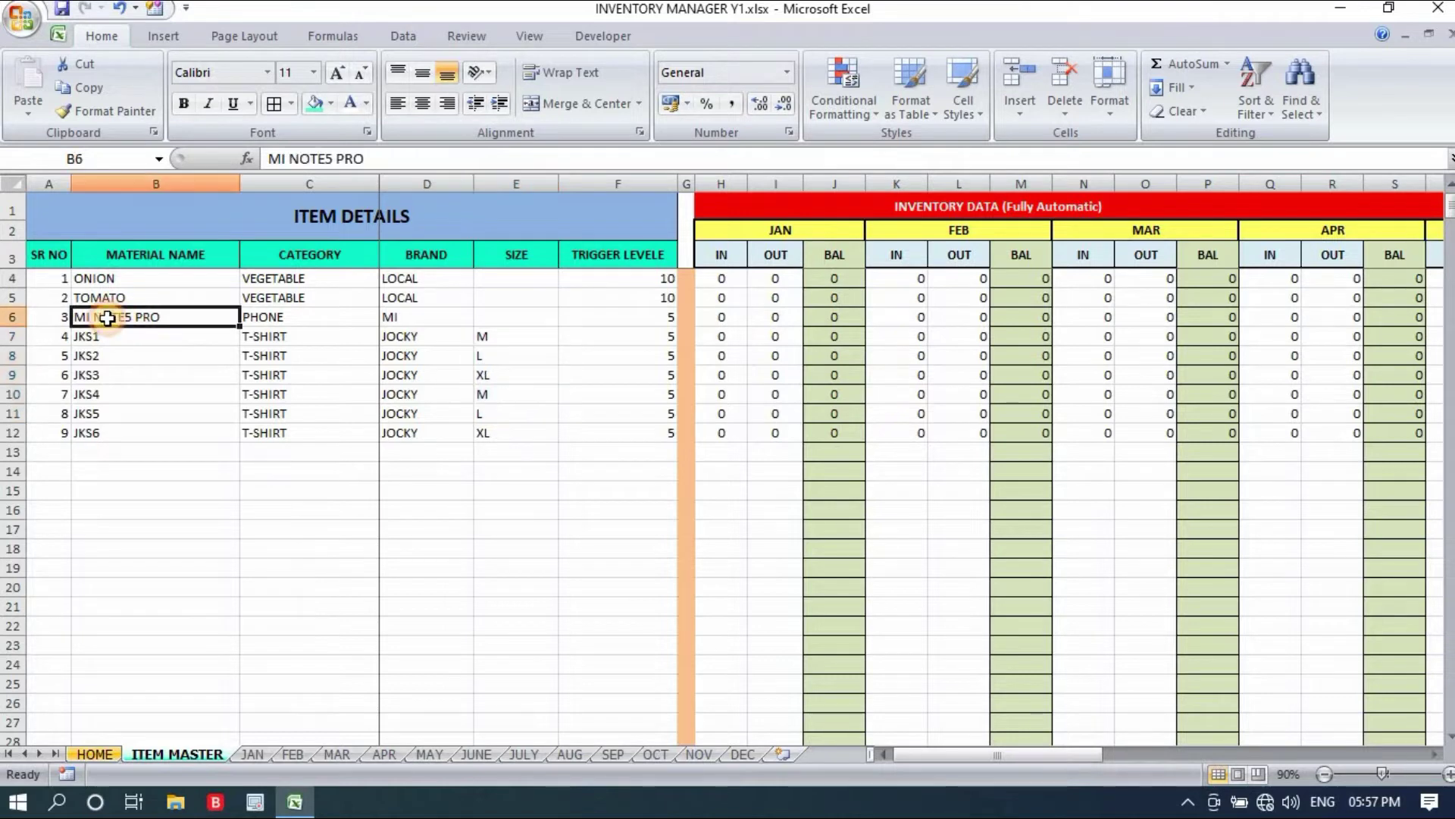
left_click(118, 357)
left_click(302, 316)
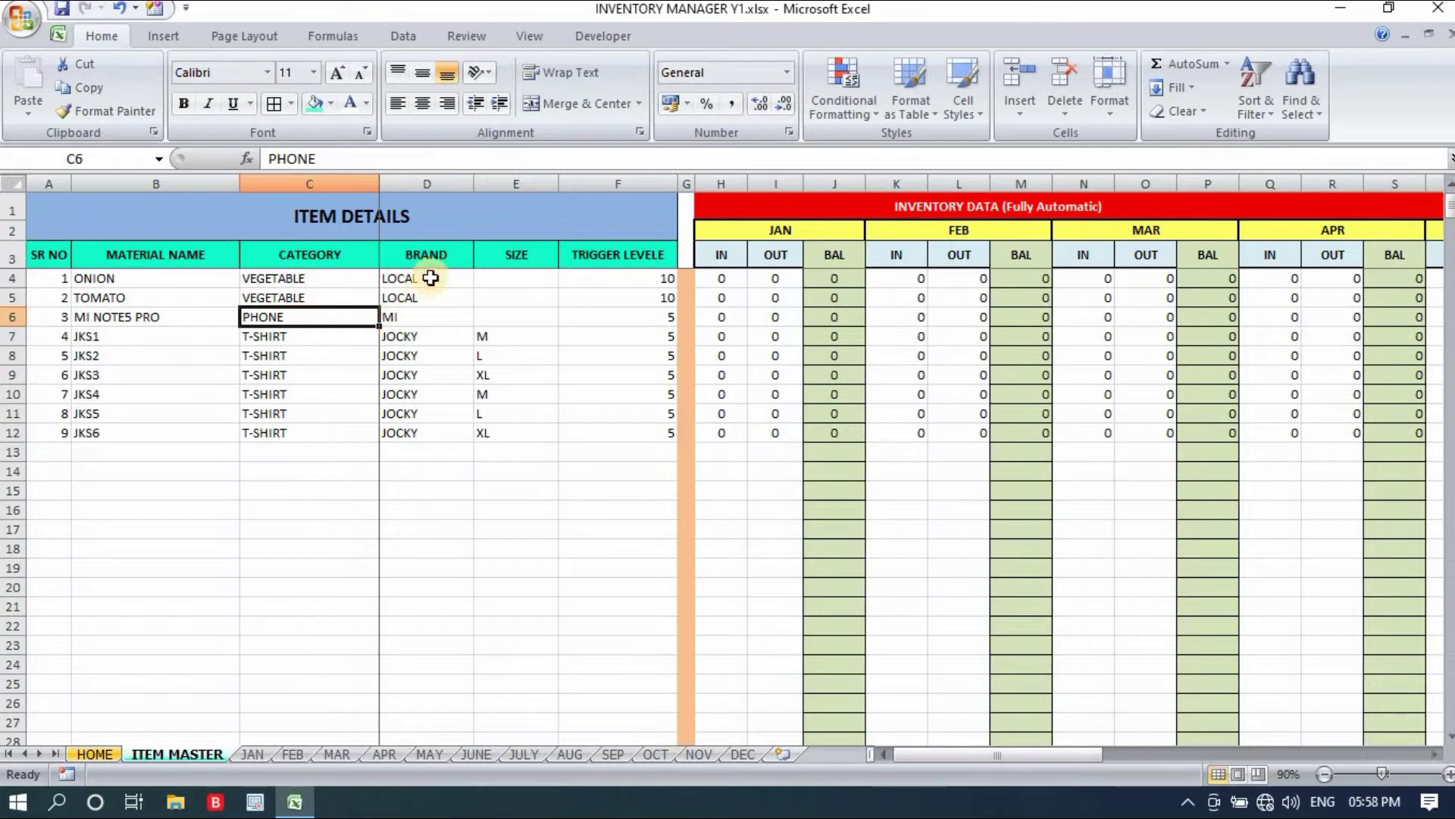
left_click(426, 317)
left_click(528, 314)
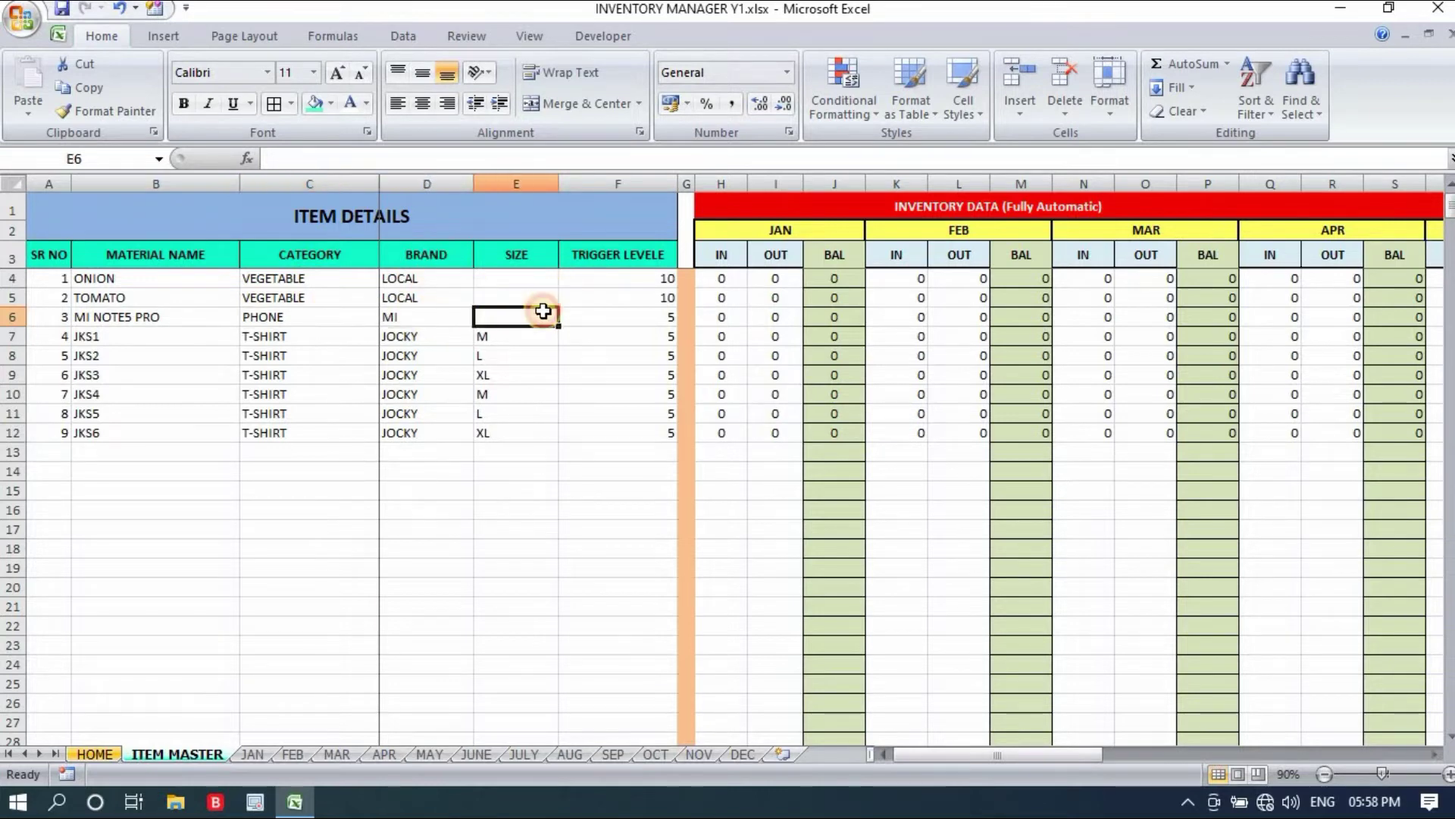
left_click(624, 316)
left_click(577, 482)
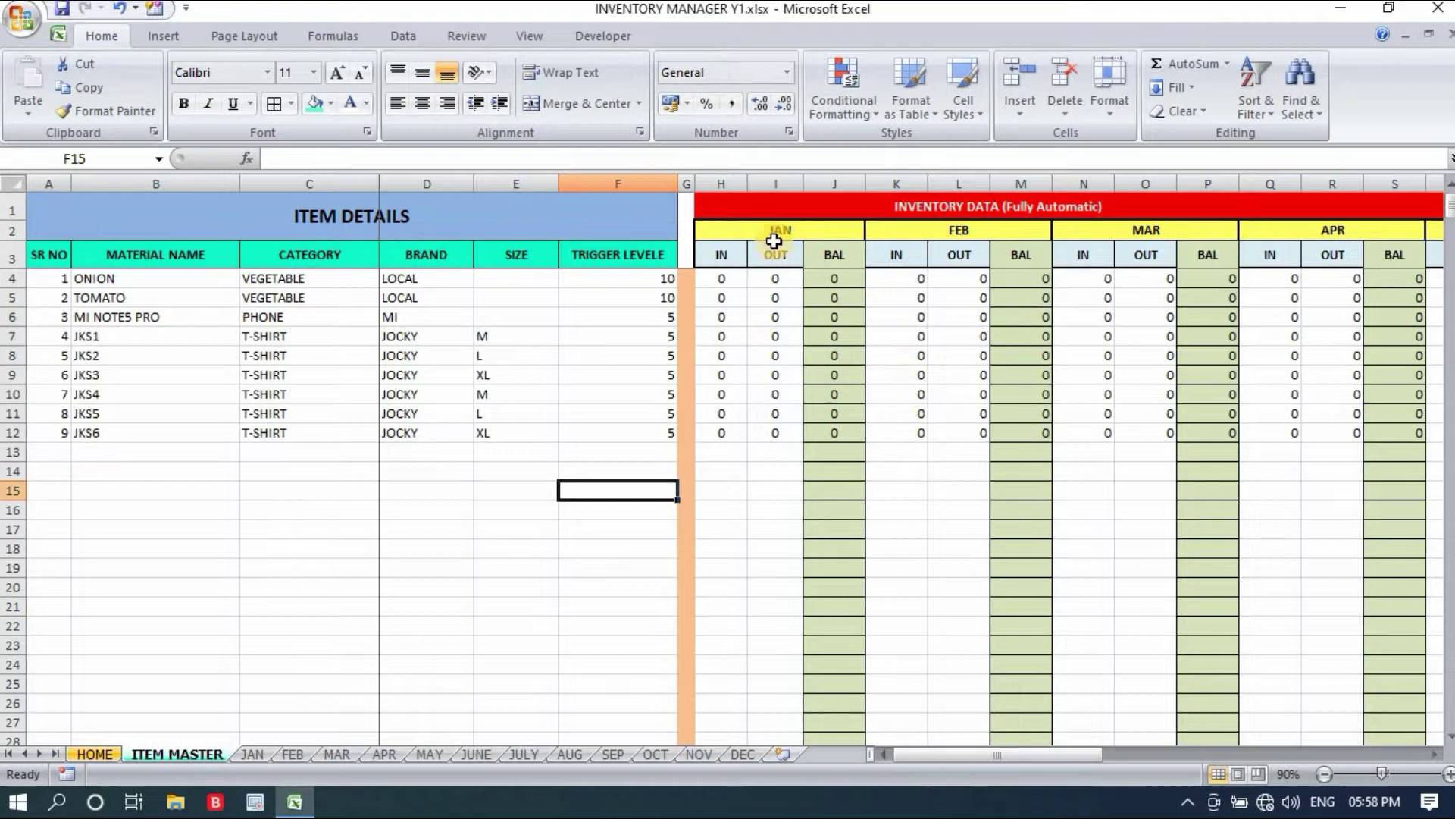
Check the INVENTORY DATA (Fully Automatic) heading and clear the selection
left_click(932, 207)
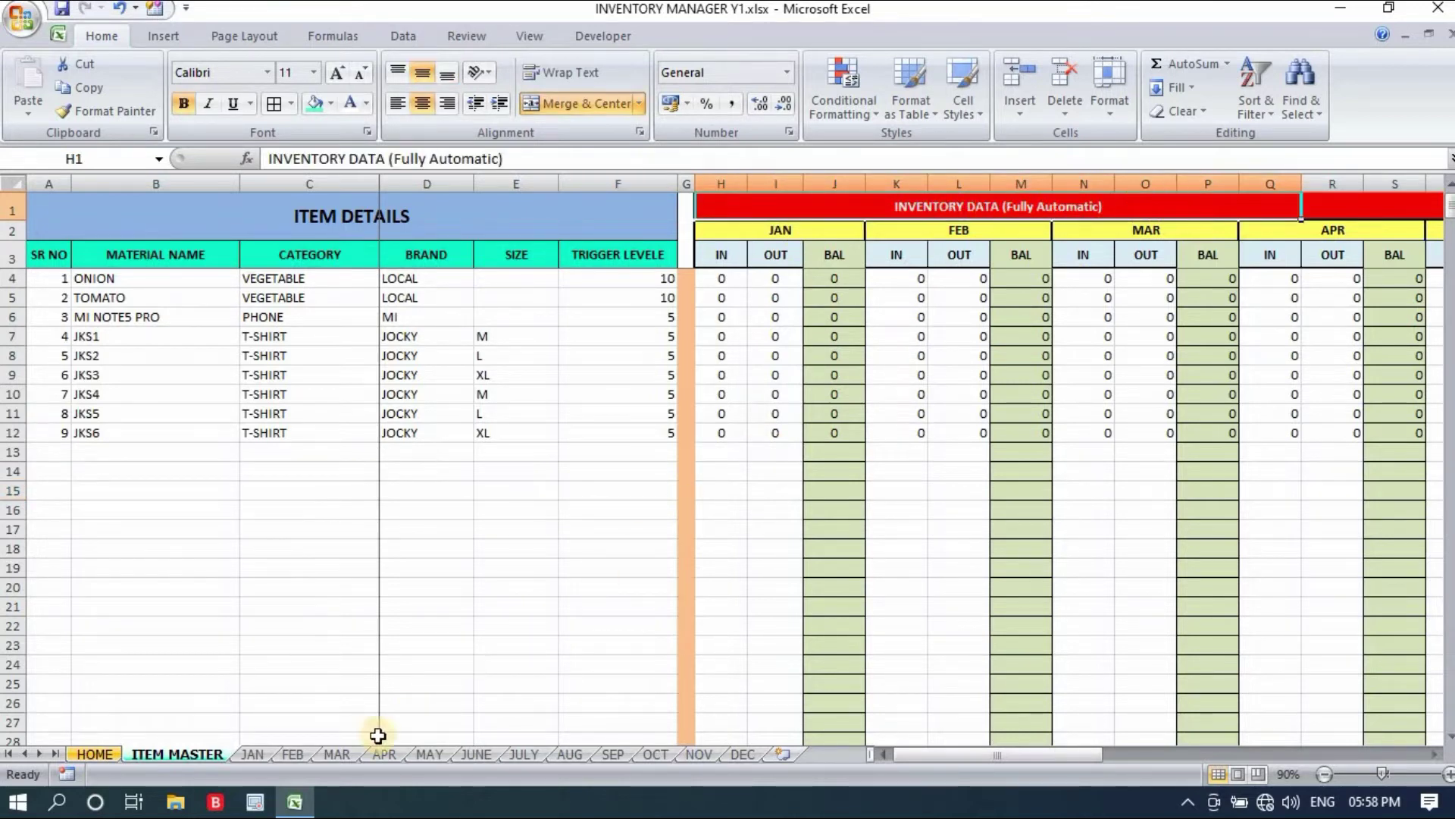
left_click(310, 509)
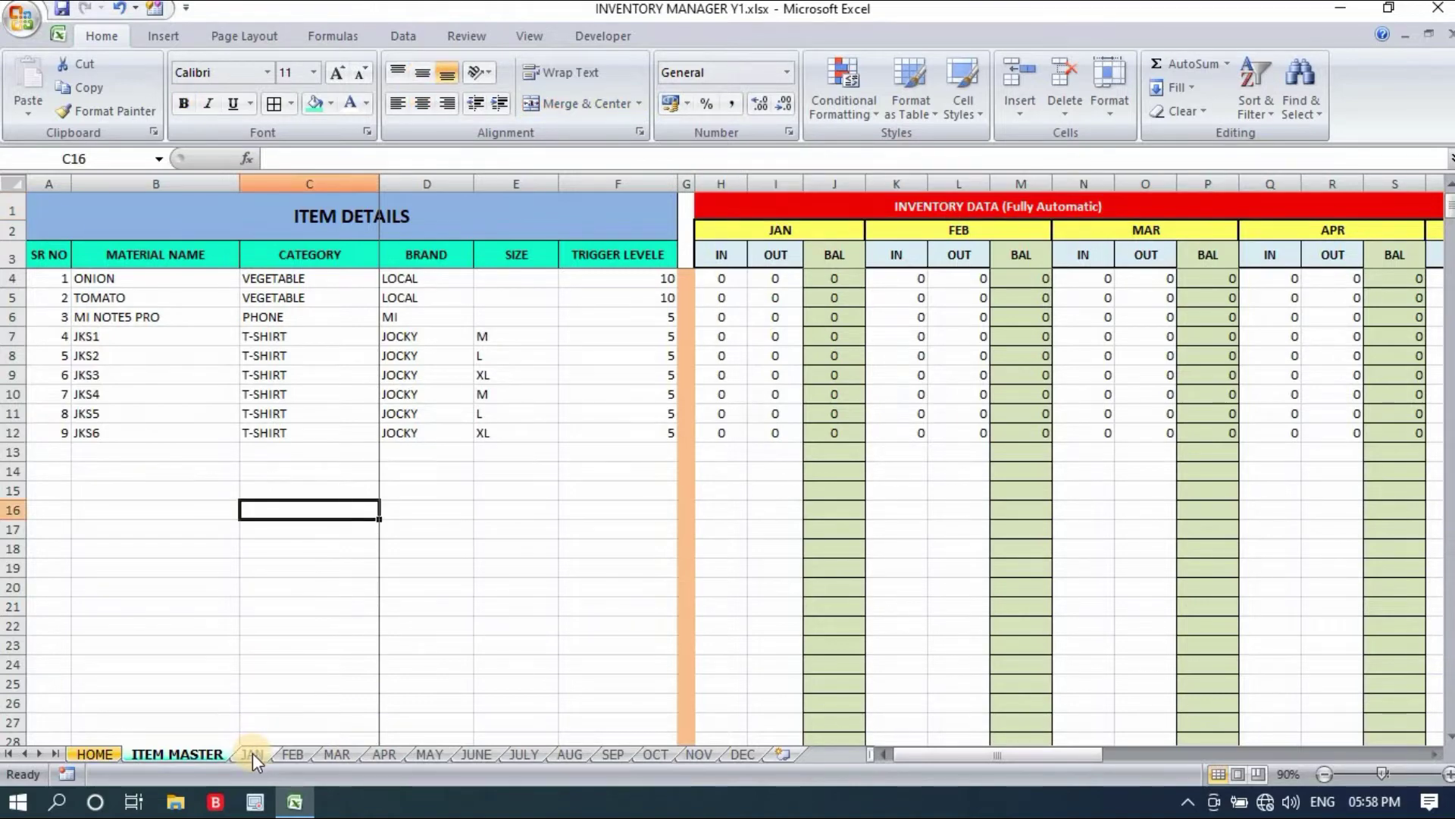
left_click(254, 752)
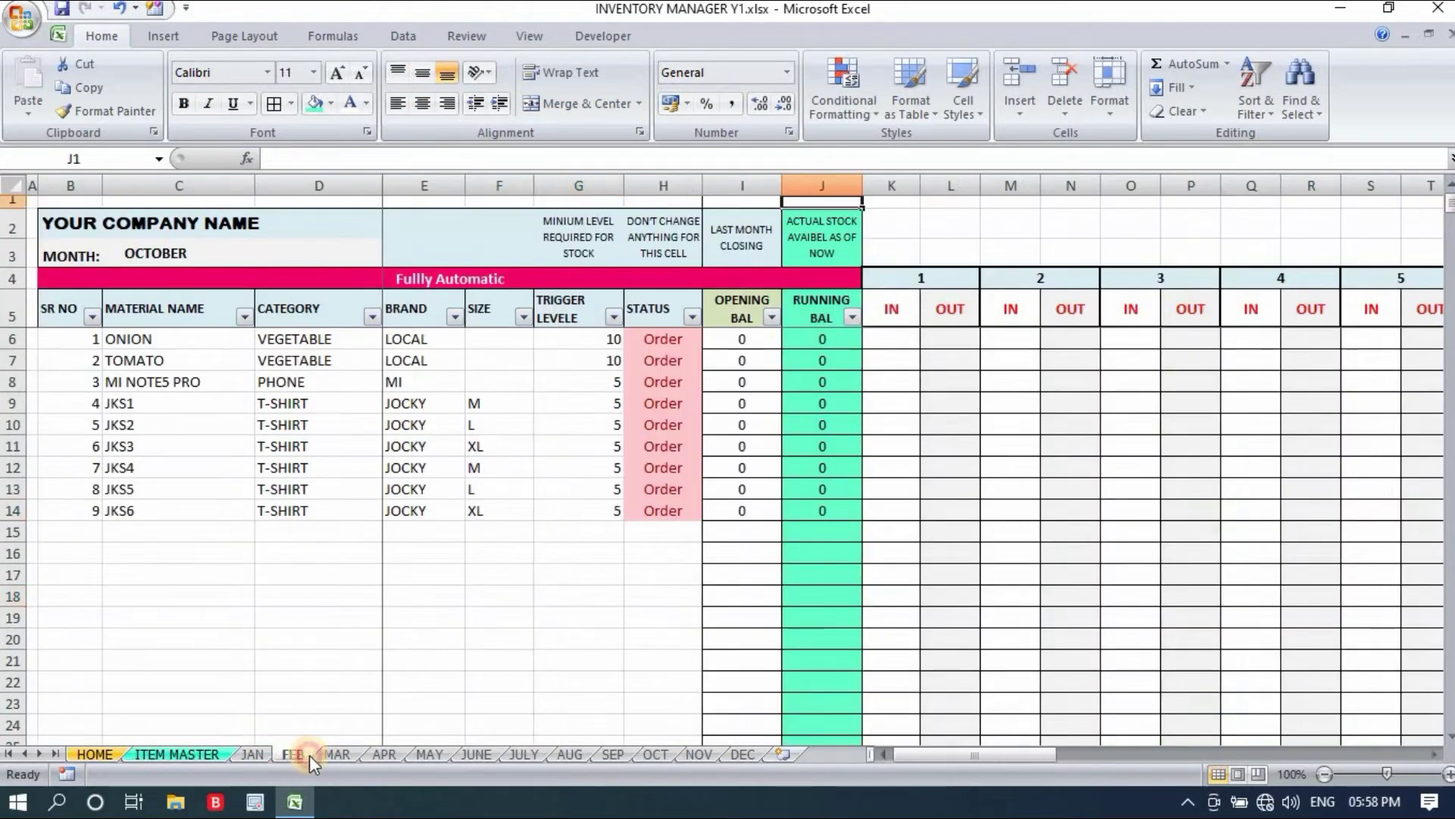
left_click(294, 755)
left_click(338, 753)
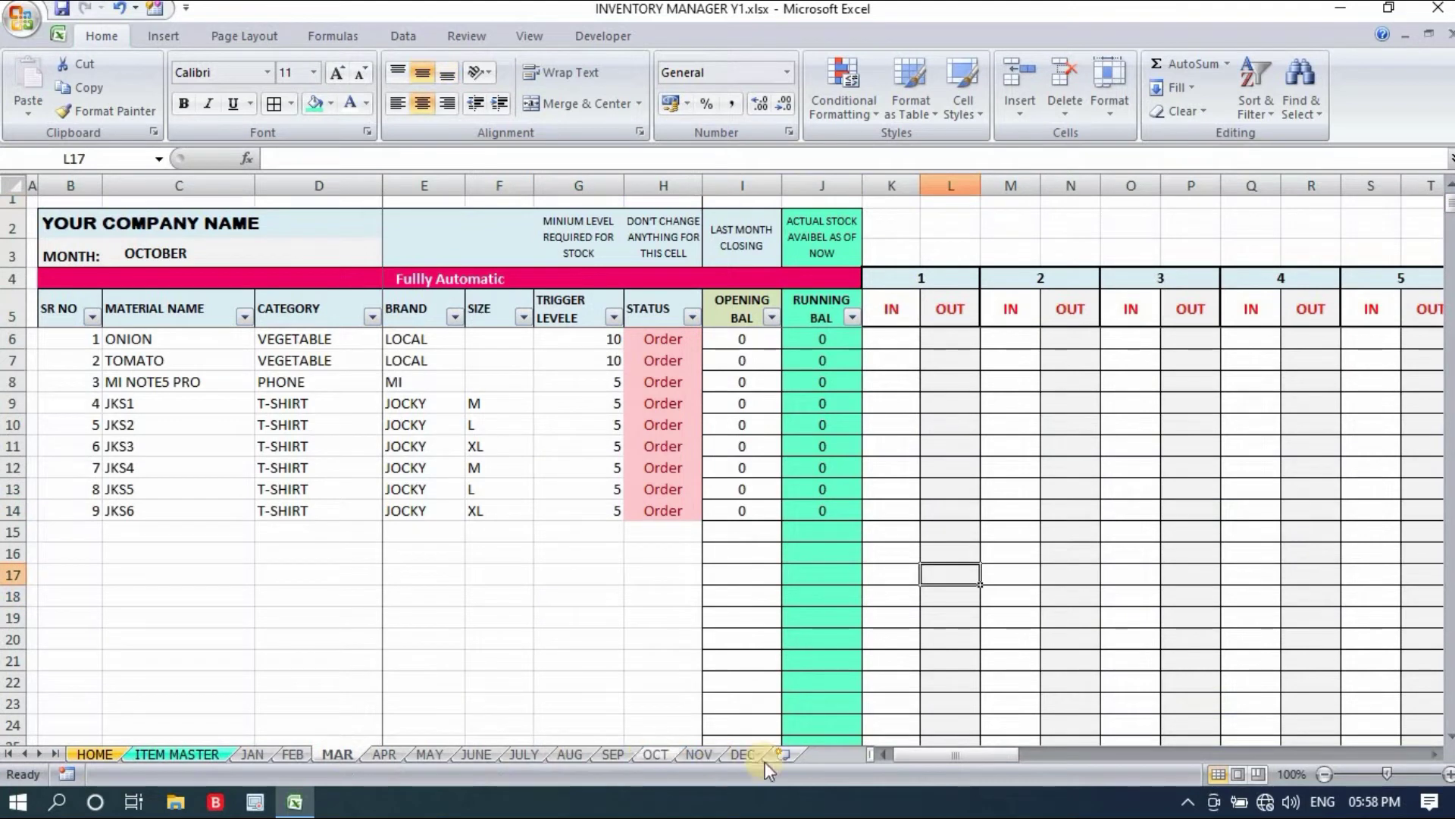
left_click(259, 755)
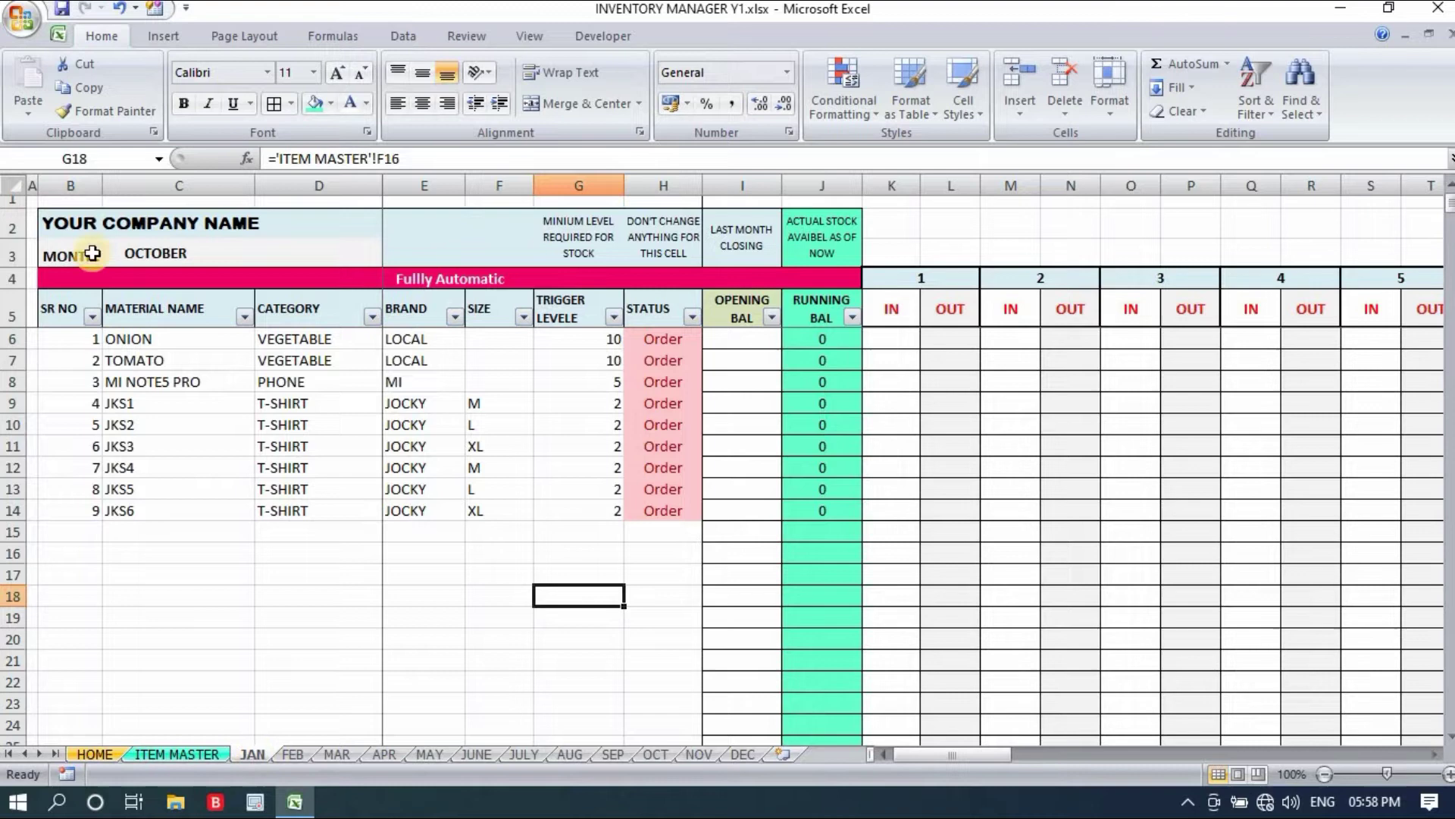
left_click(151, 221)
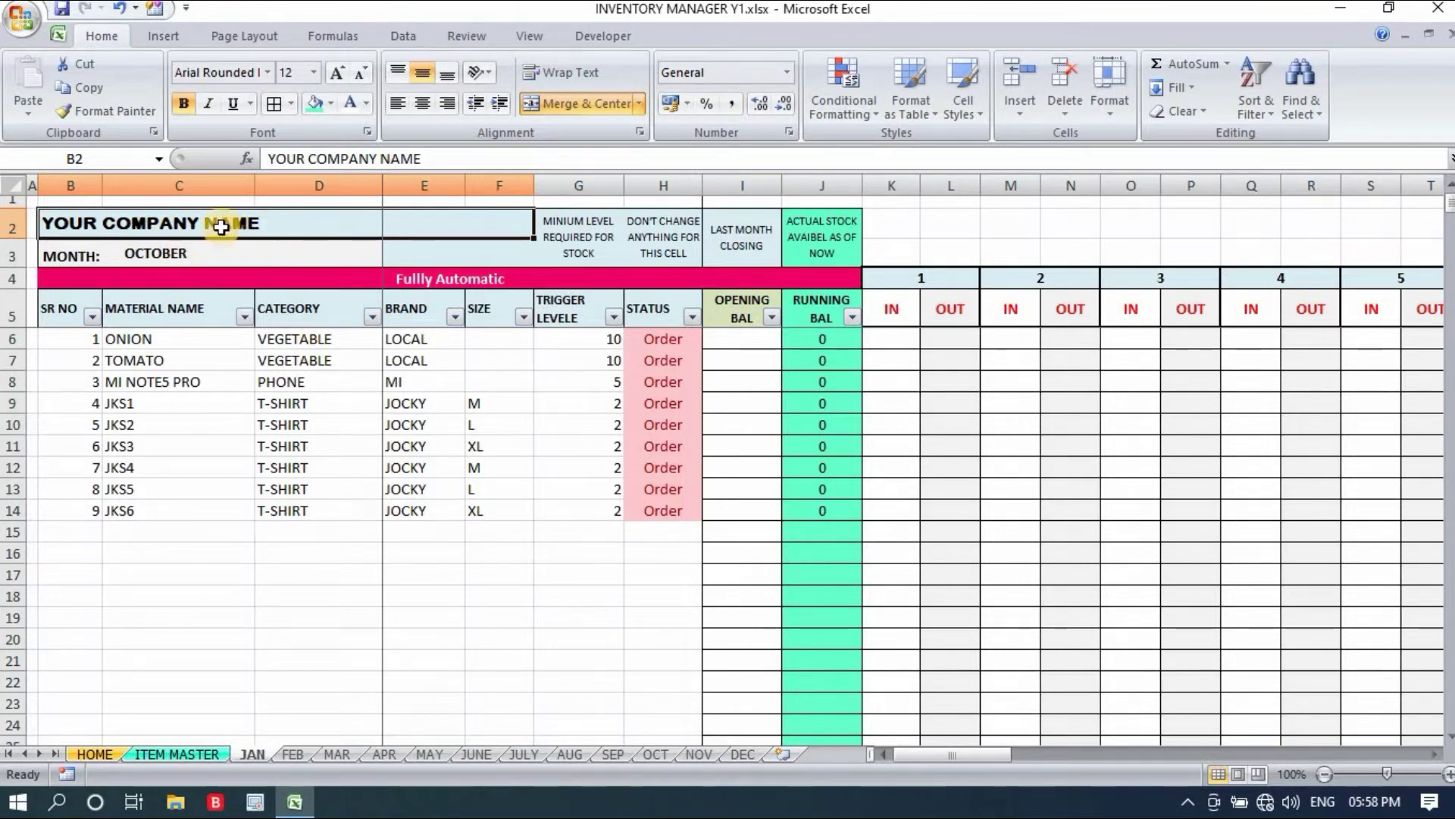
left_click(156, 252)
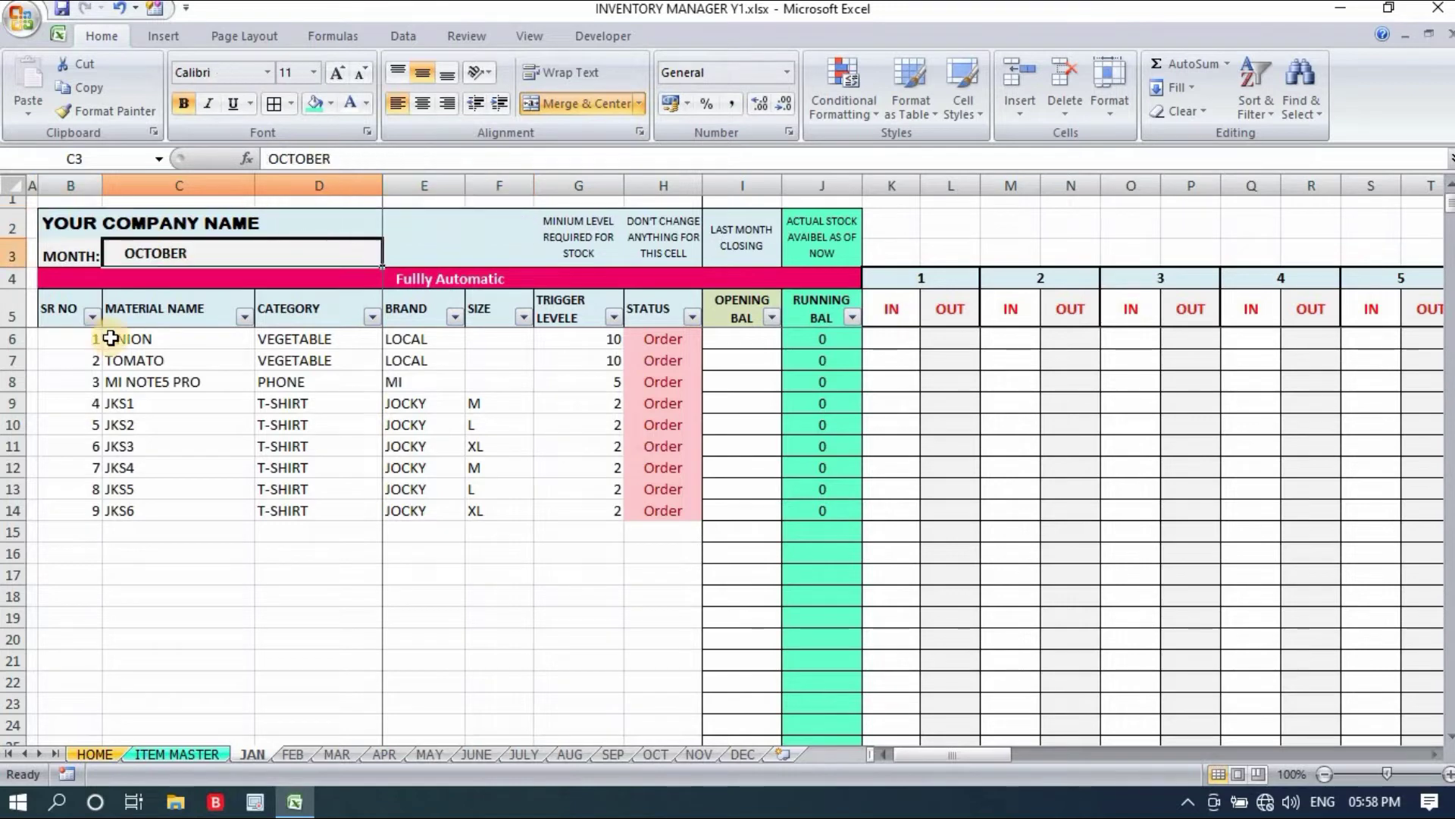
mouse_move(128, 340)
left_mouse_down()
mouse_move(645, 511)
mouse_move(663, 553)
left_mouse_up()
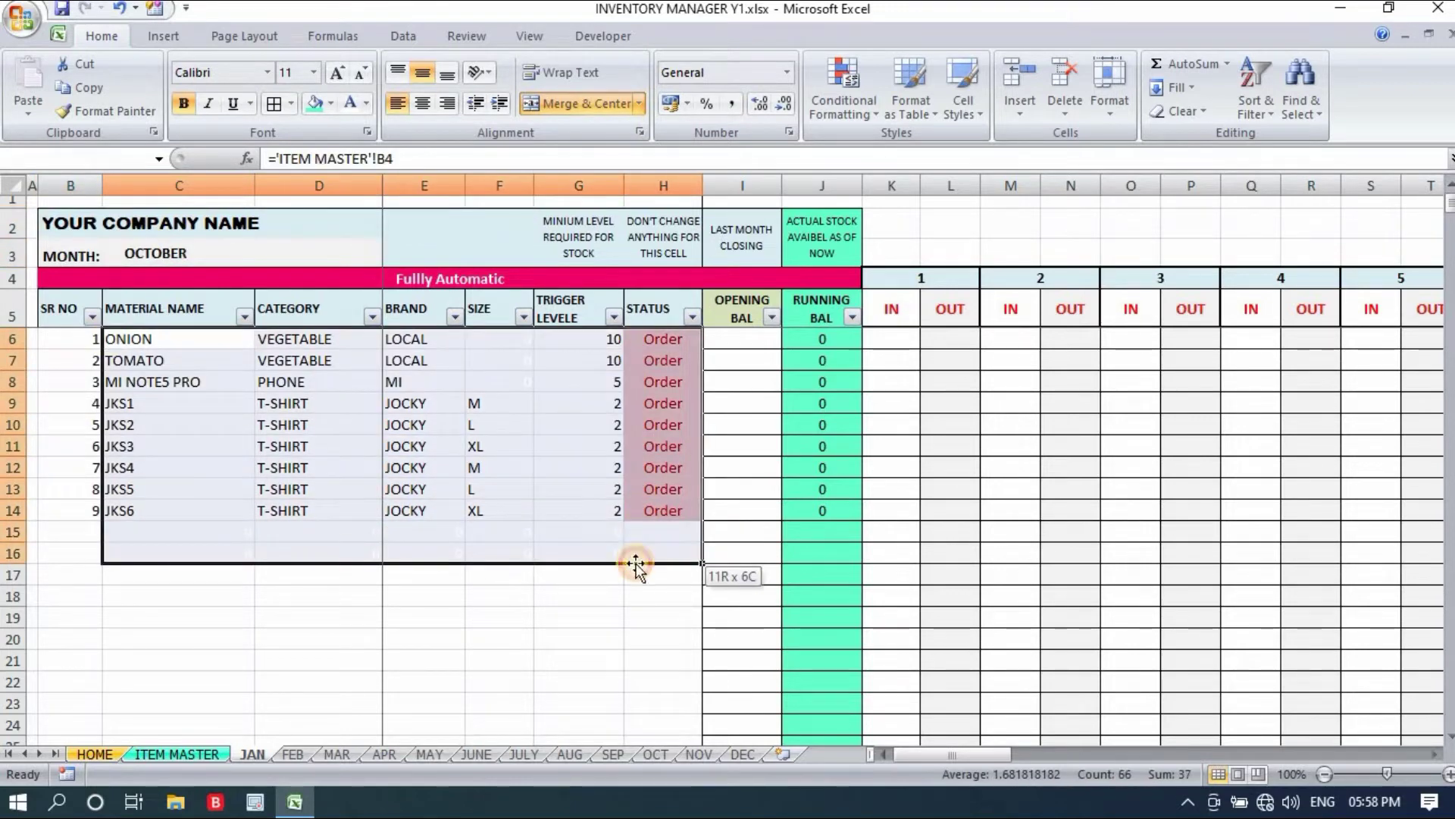
left_click(178, 753)
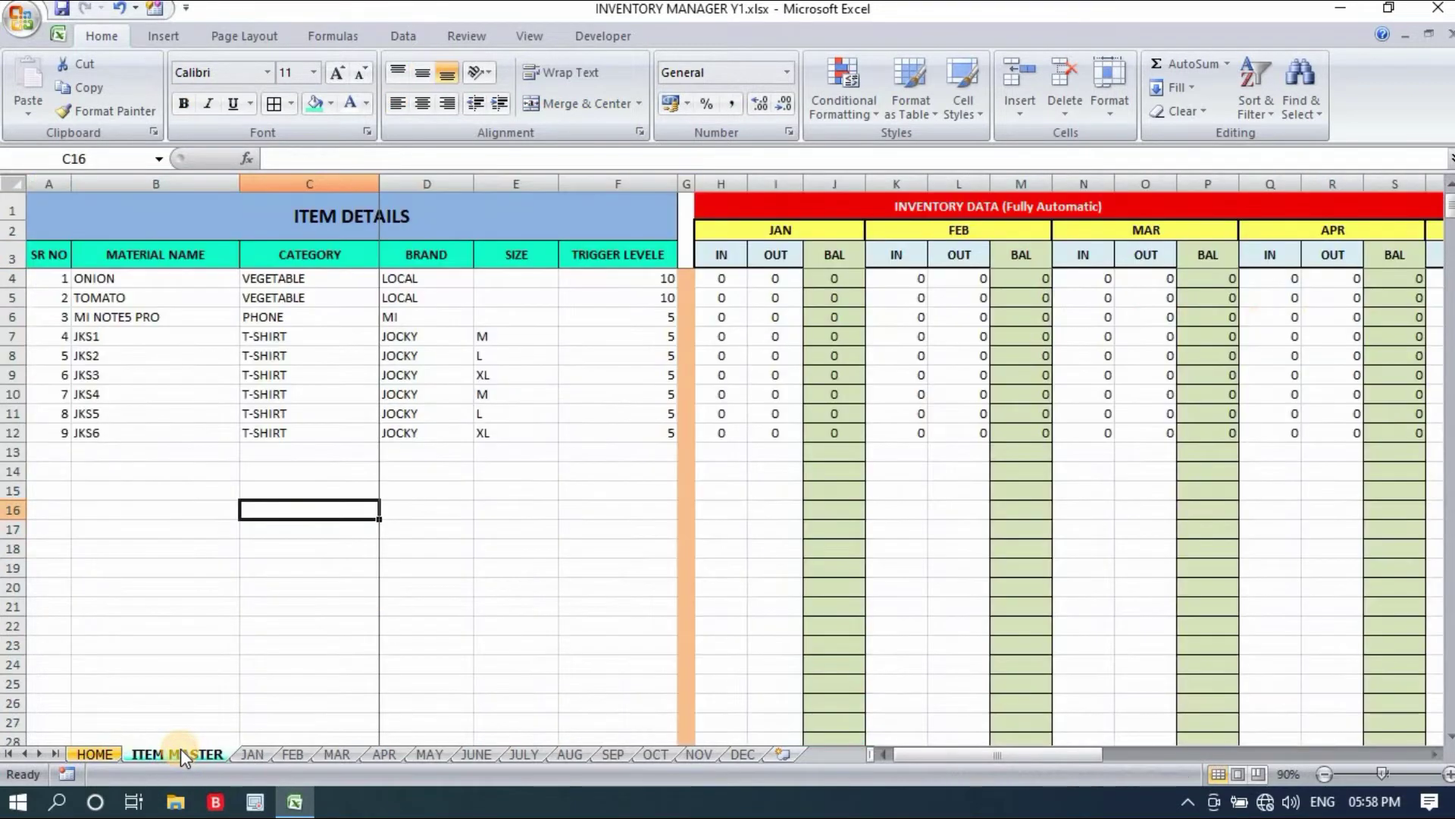
left_click(253, 750)
left_click(81, 595)
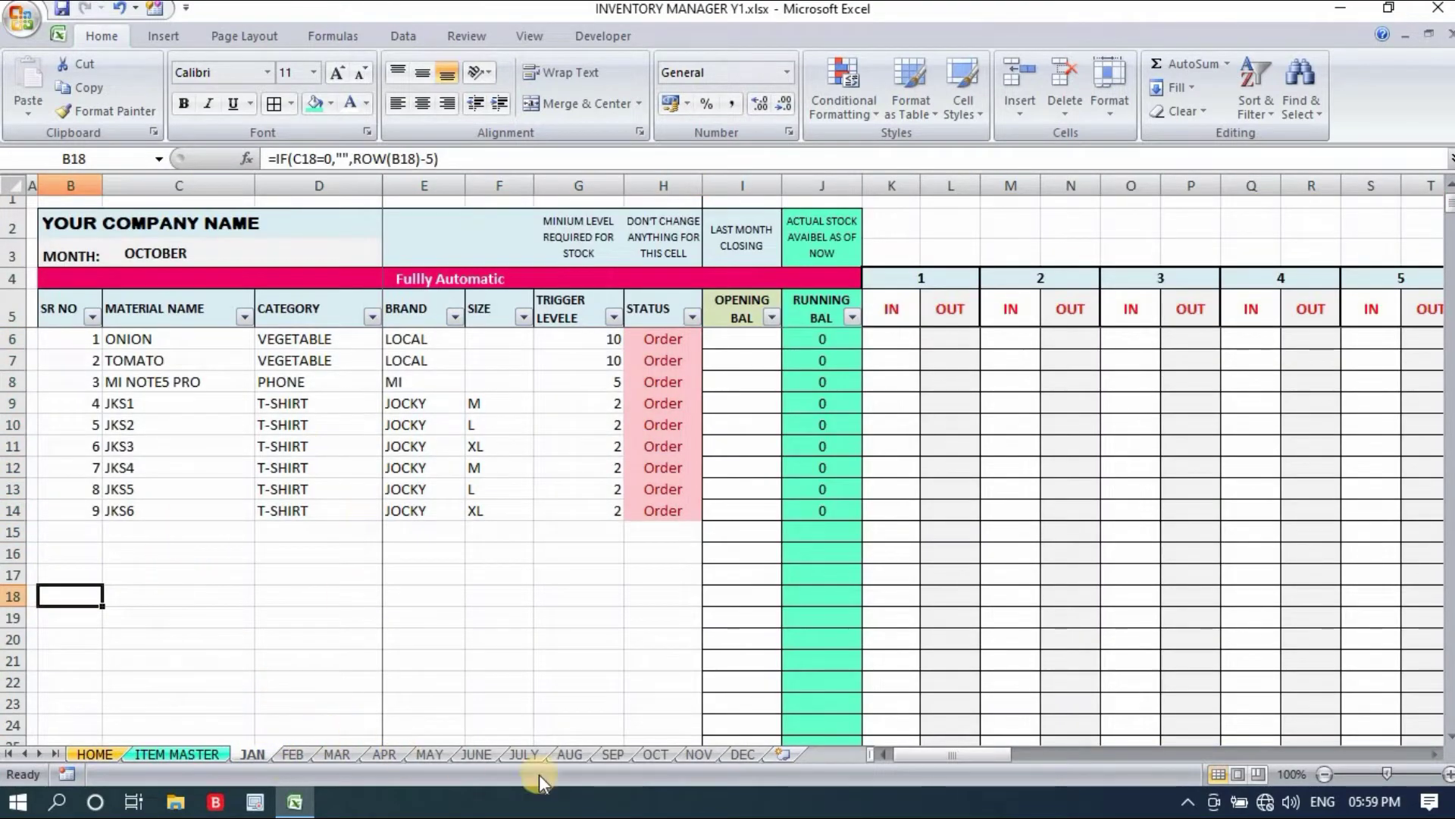
left_click(743, 752)
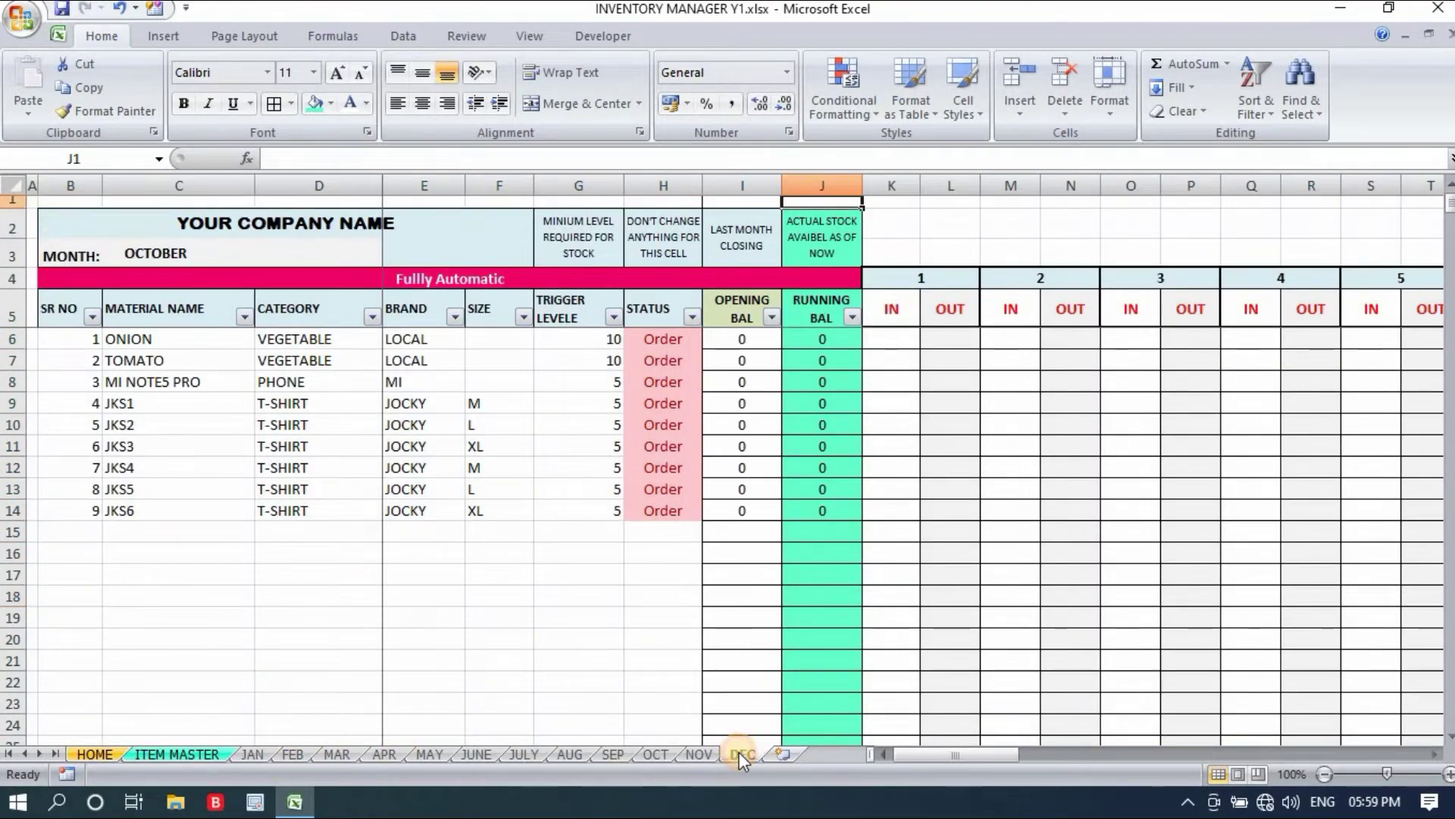
left_click(252, 754)
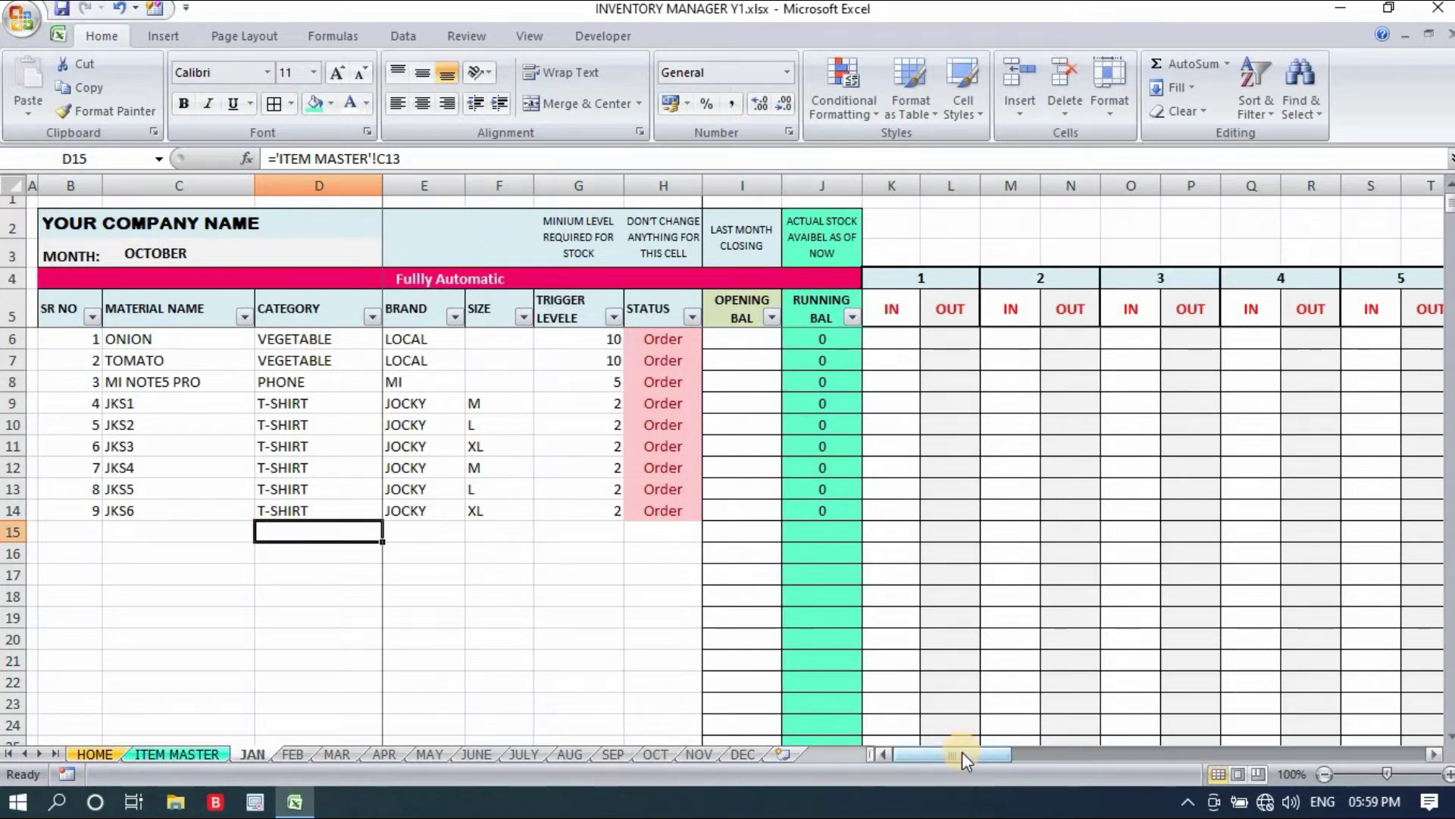
mouse_move(962, 752)
left_mouse_down()
mouse_move(978, 752)
mouse_move(945, 751)
left_mouse_up()
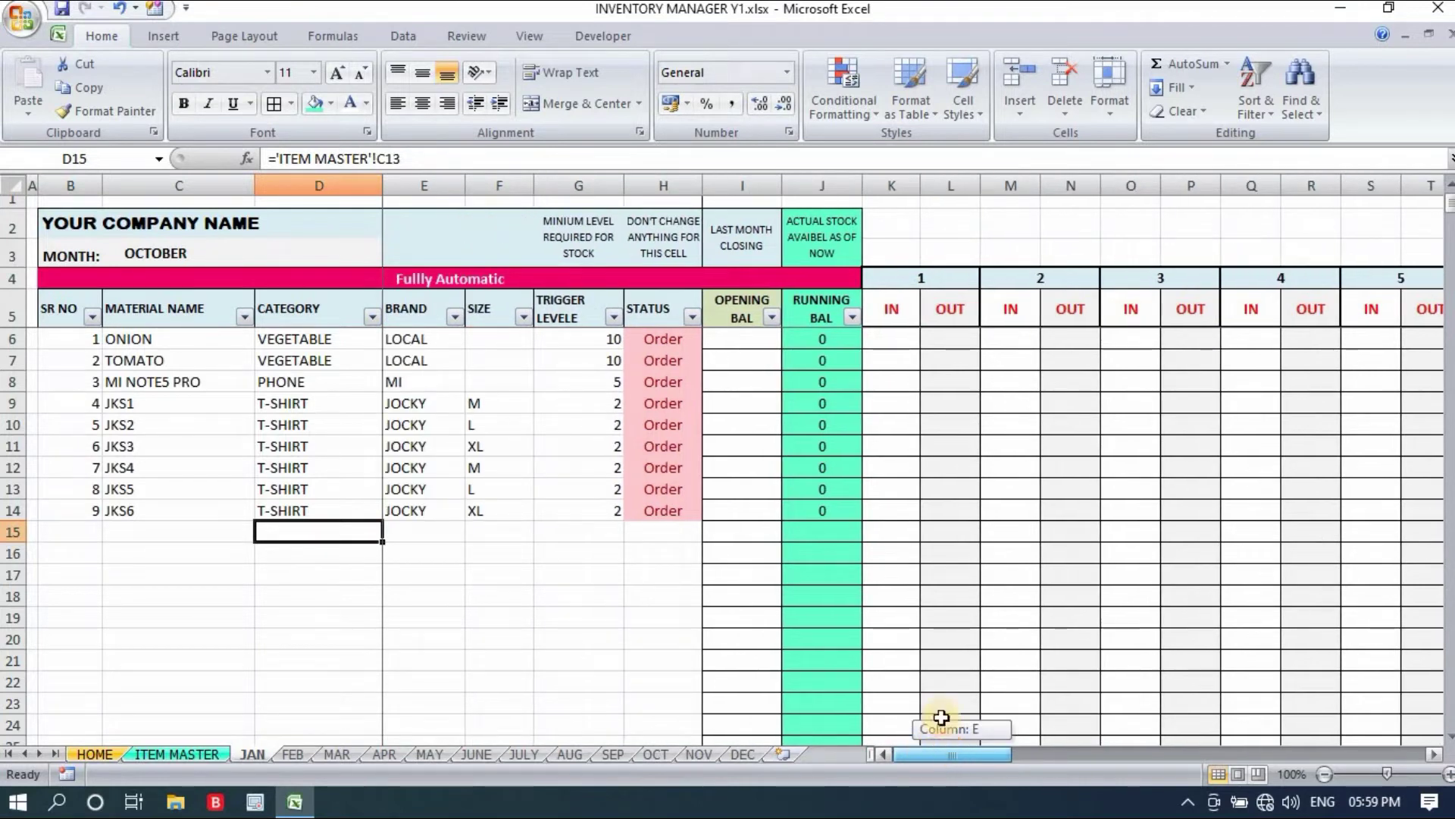
left_click_drag(890, 313, 1410, 506)
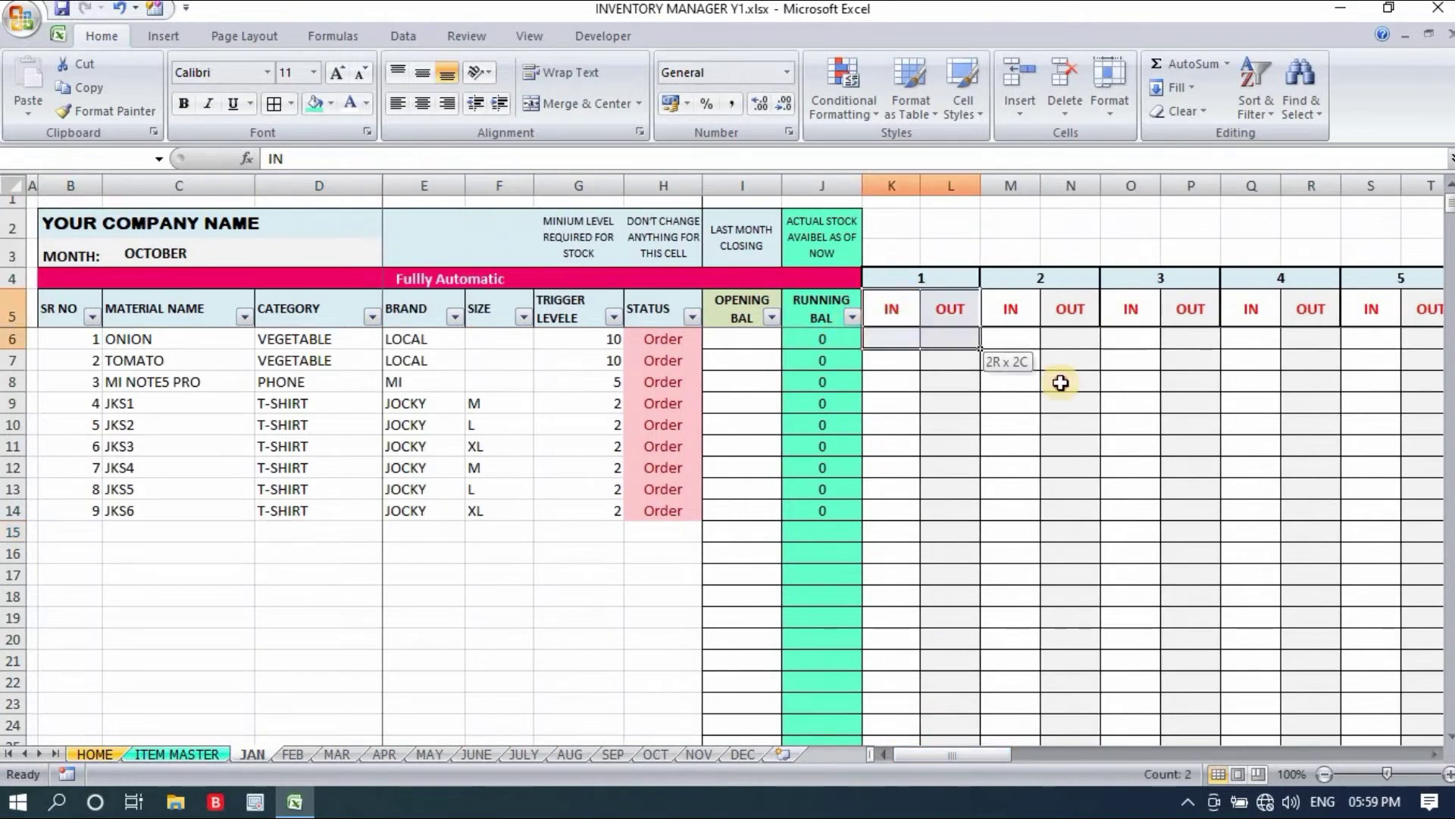
left_click(293, 338)
left_click(893, 340)
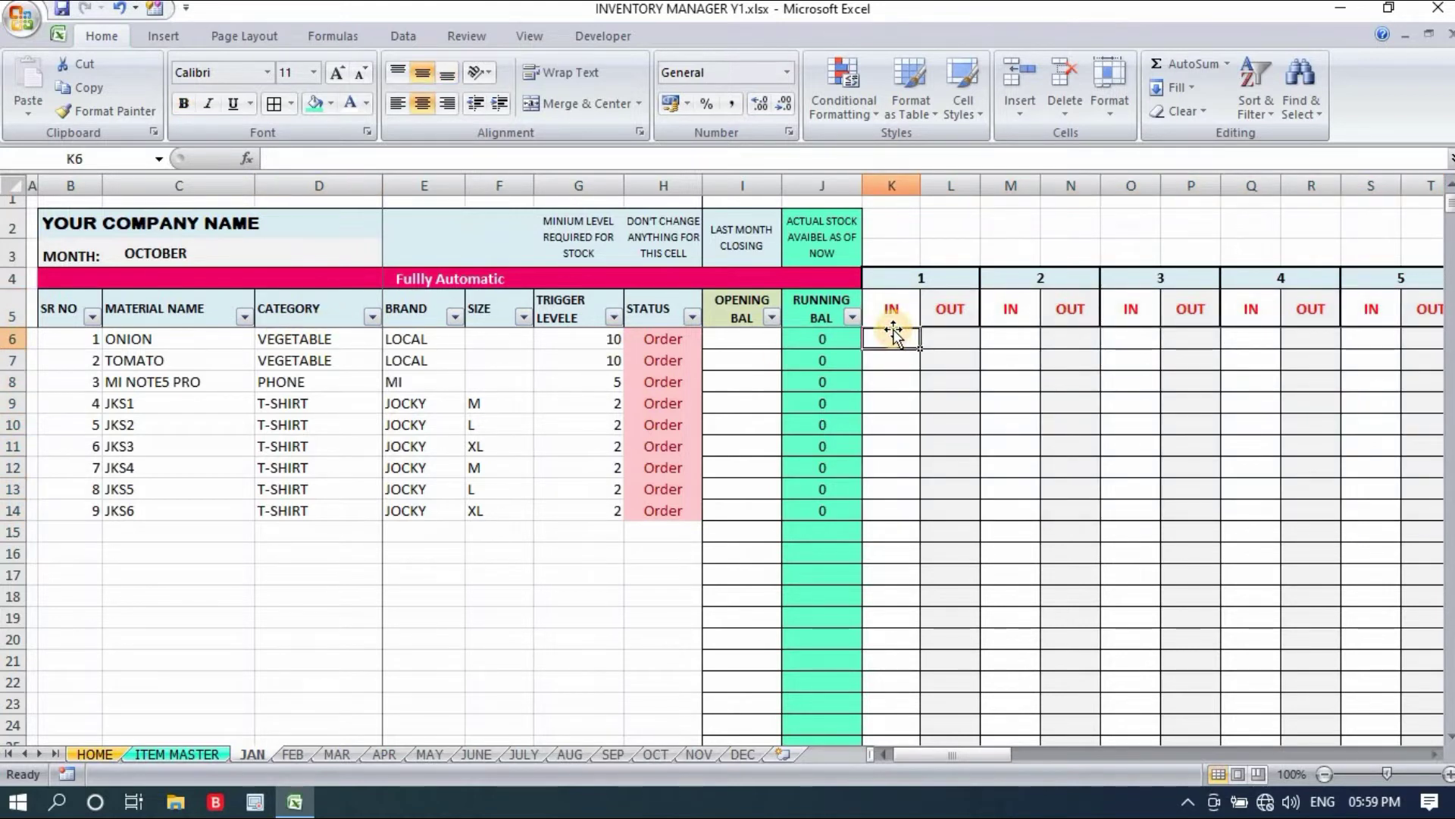
left_click(951, 338)
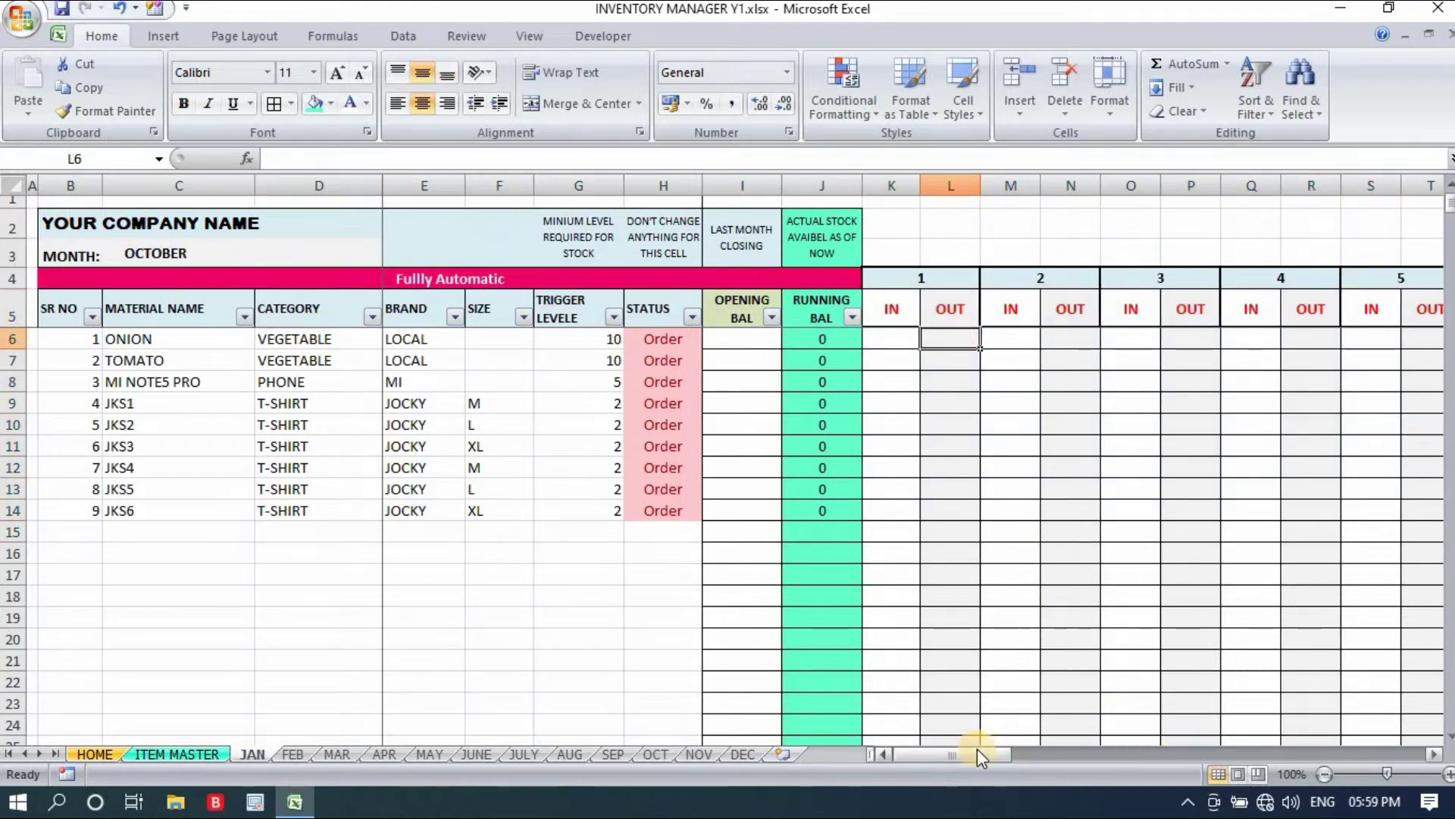
left_click(499, 659)
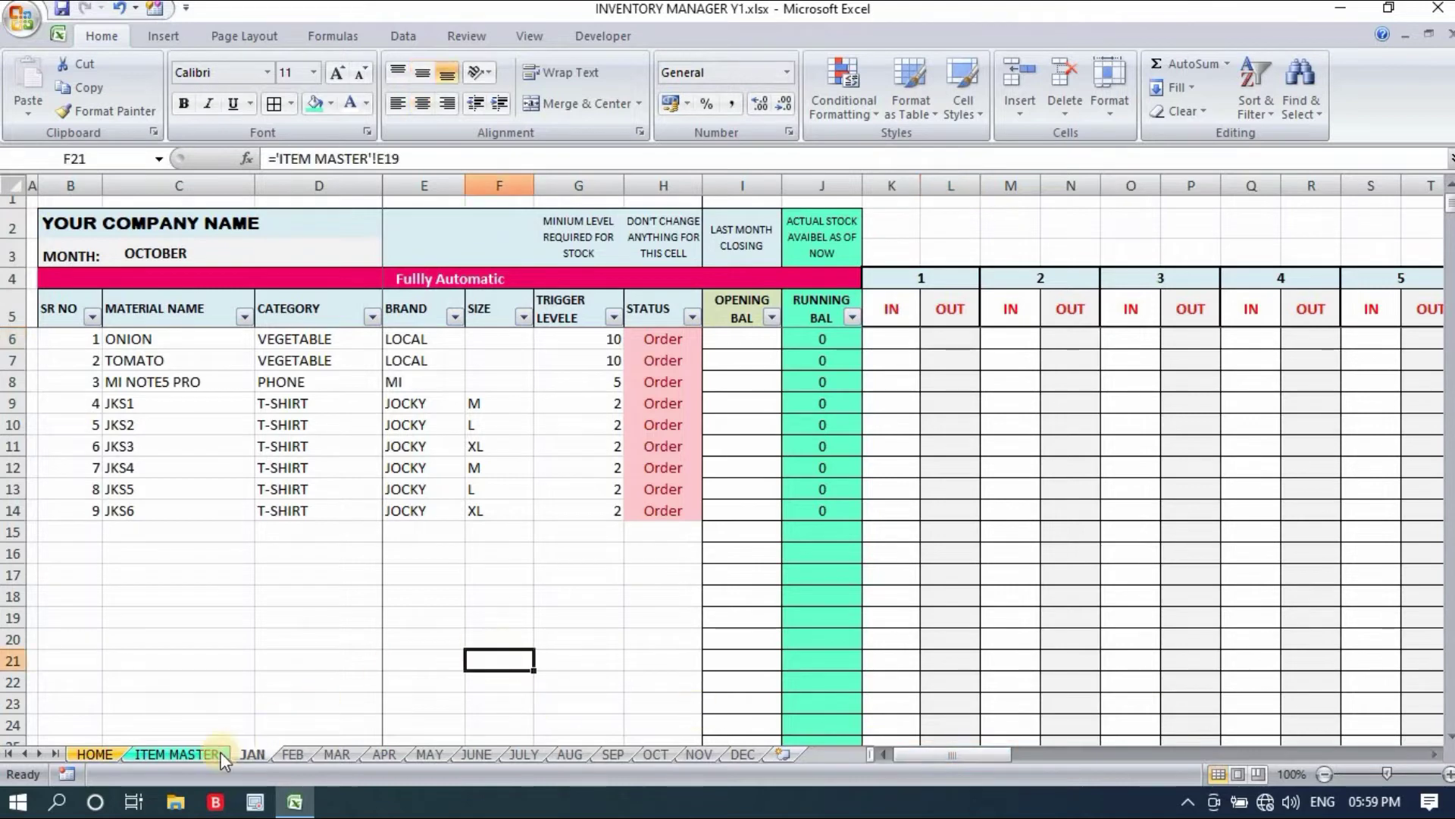
left_click(202, 752)
left_click(253, 751)
left_click(901, 336)
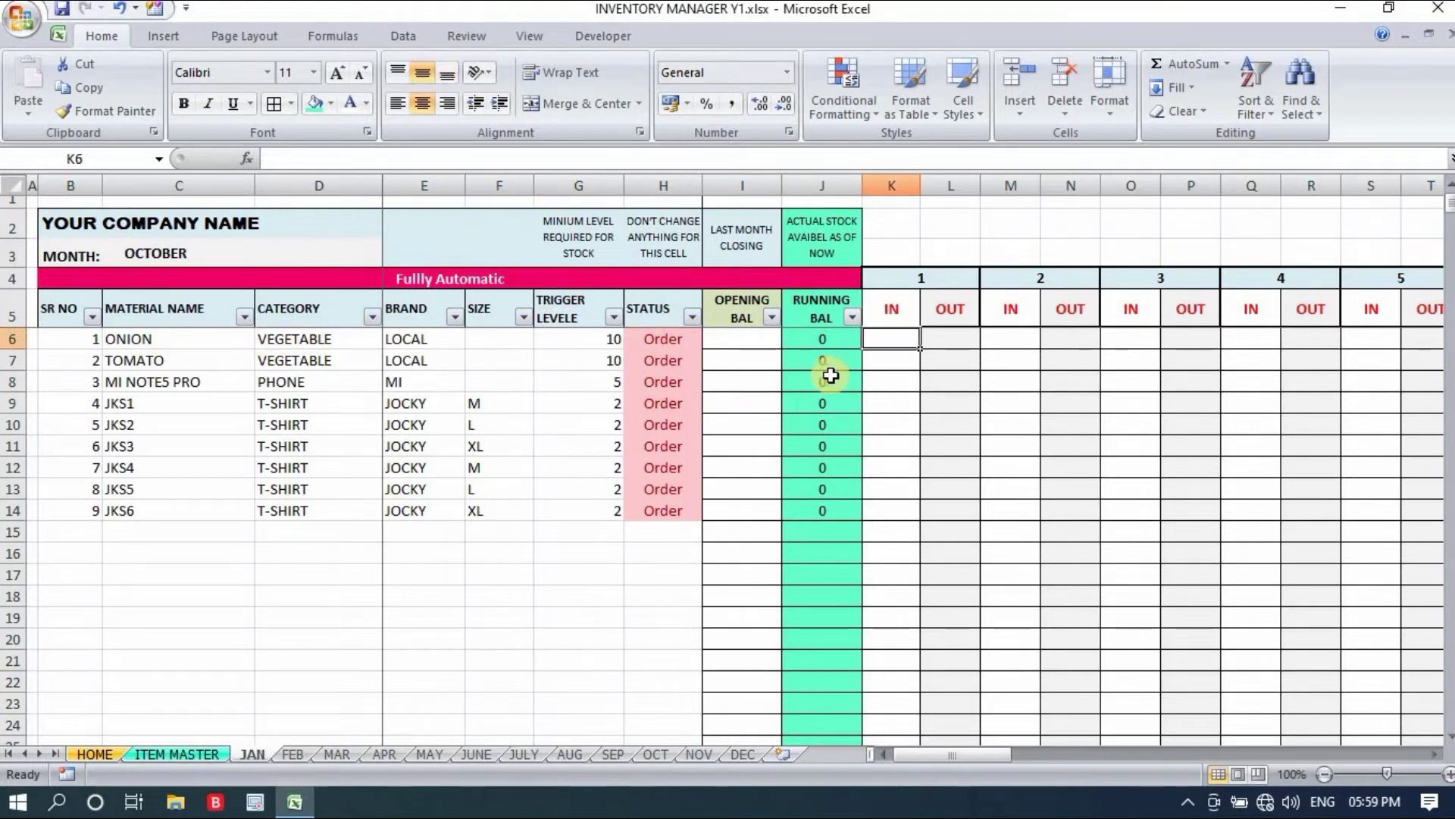
type("10")
Enter ONION's day-1 movement of 10 in and 5 out and review its running balance formula
key("Return")
key("Return")
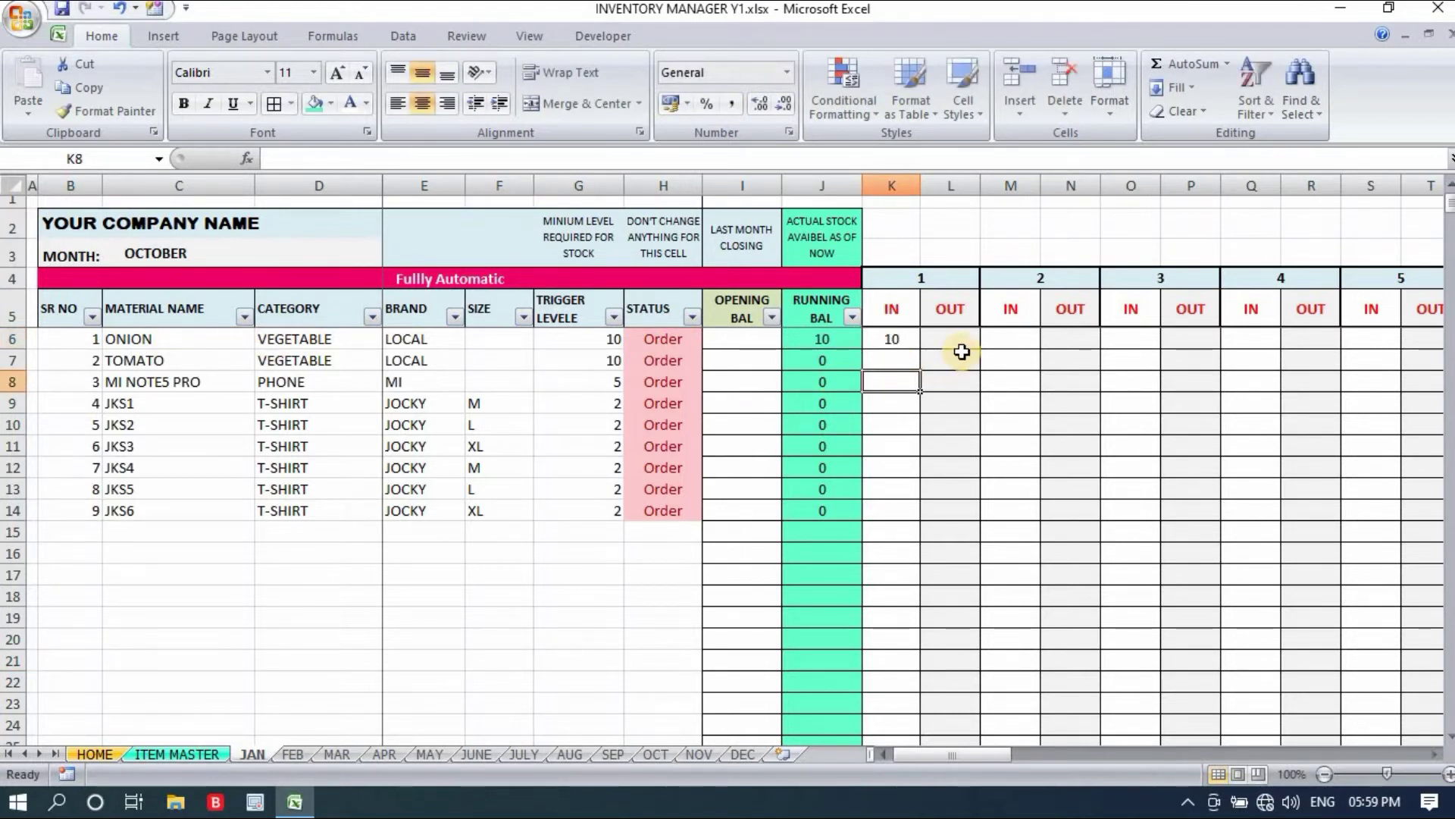
left_click(963, 340)
type("5")
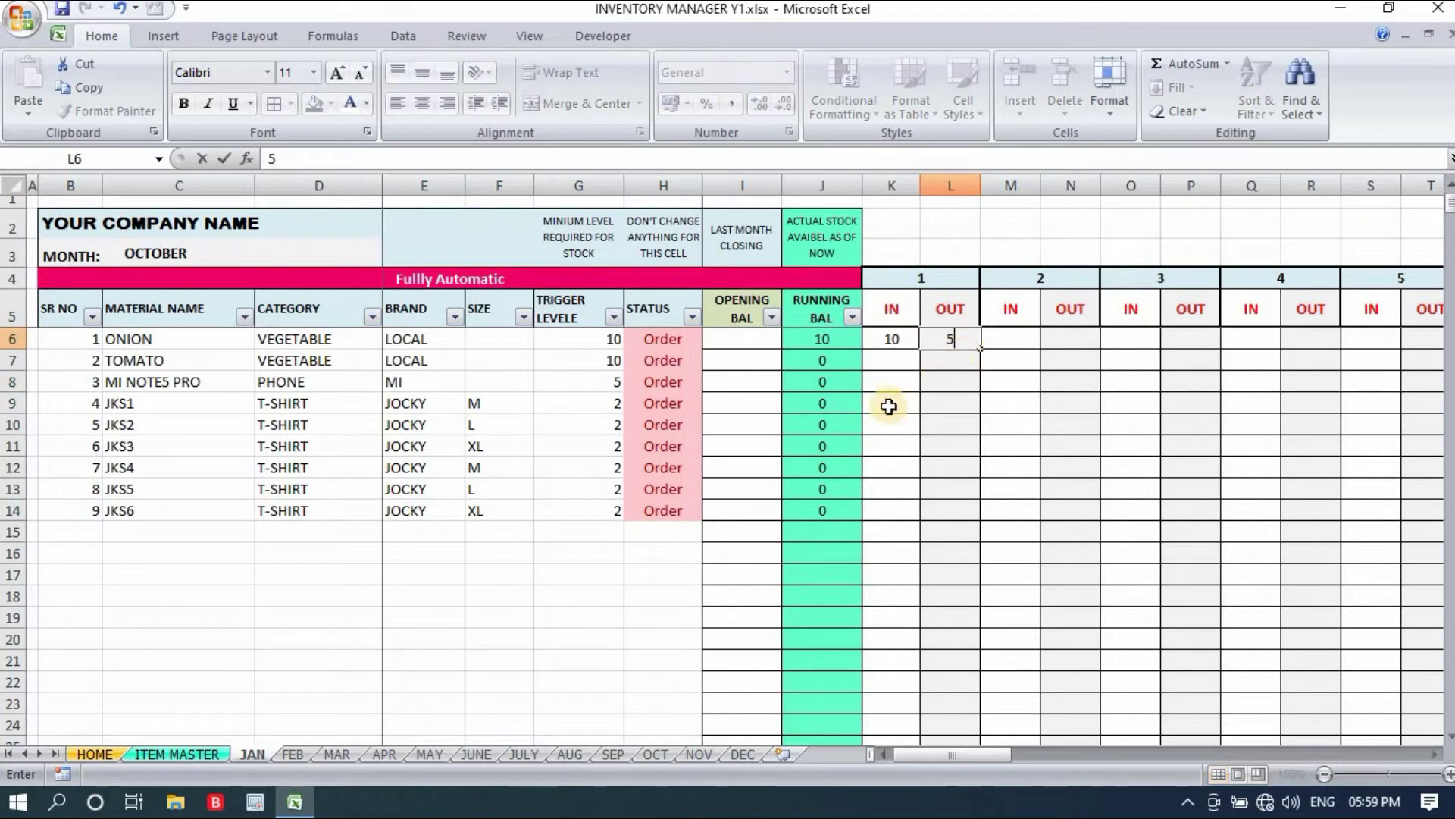
left_click(889, 404)
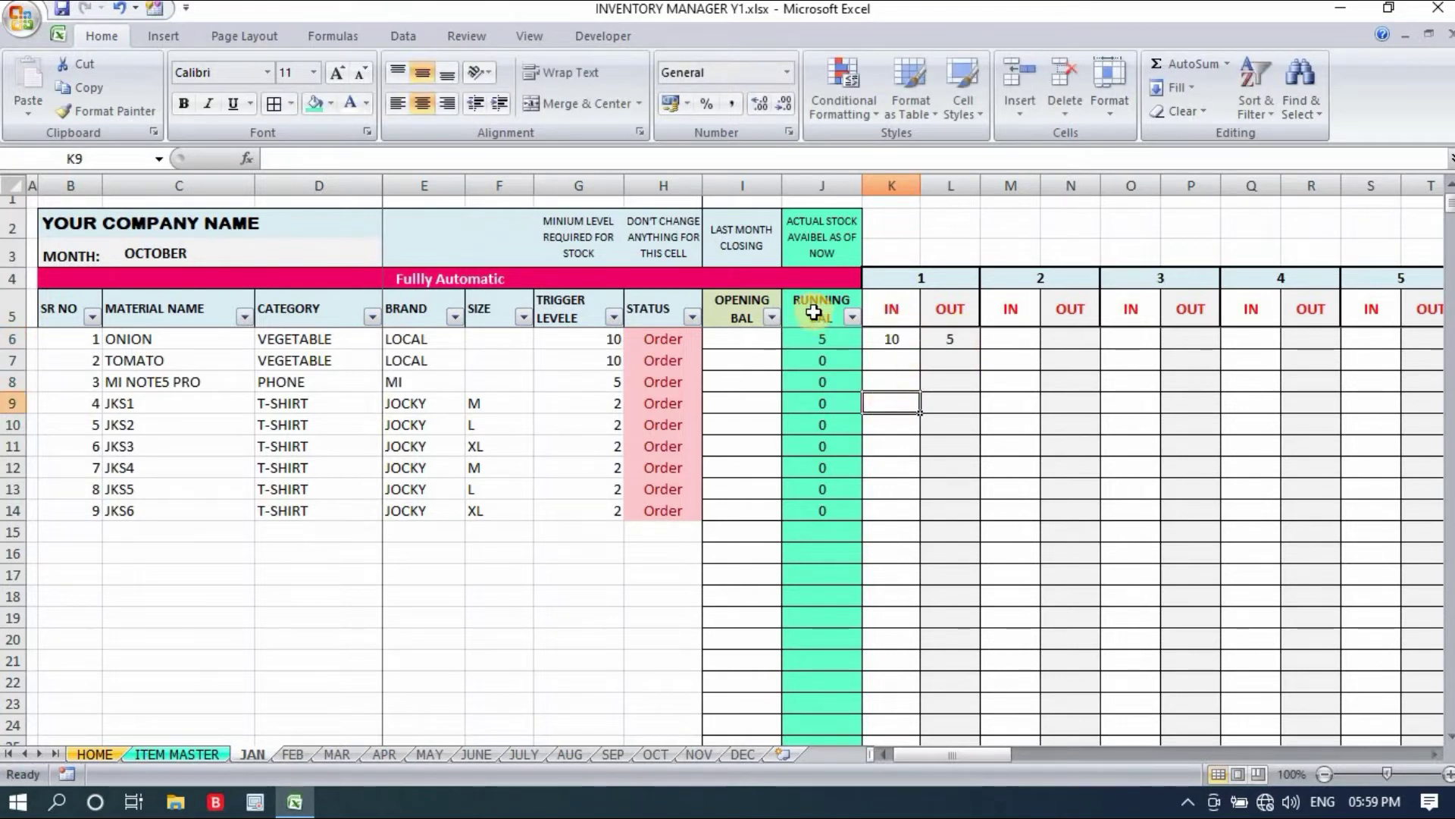
left_click(845, 339)
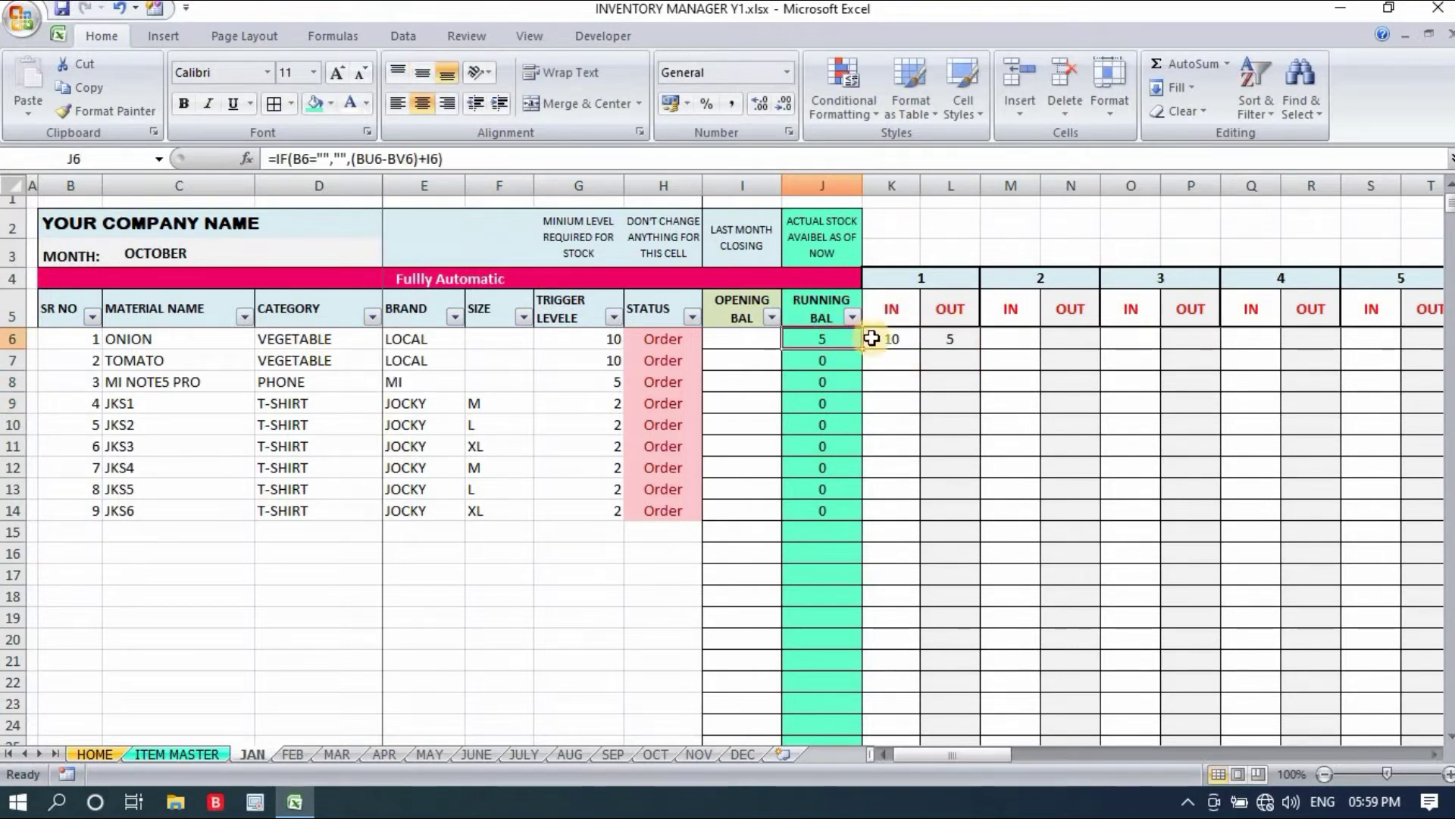
left_click(866, 360)
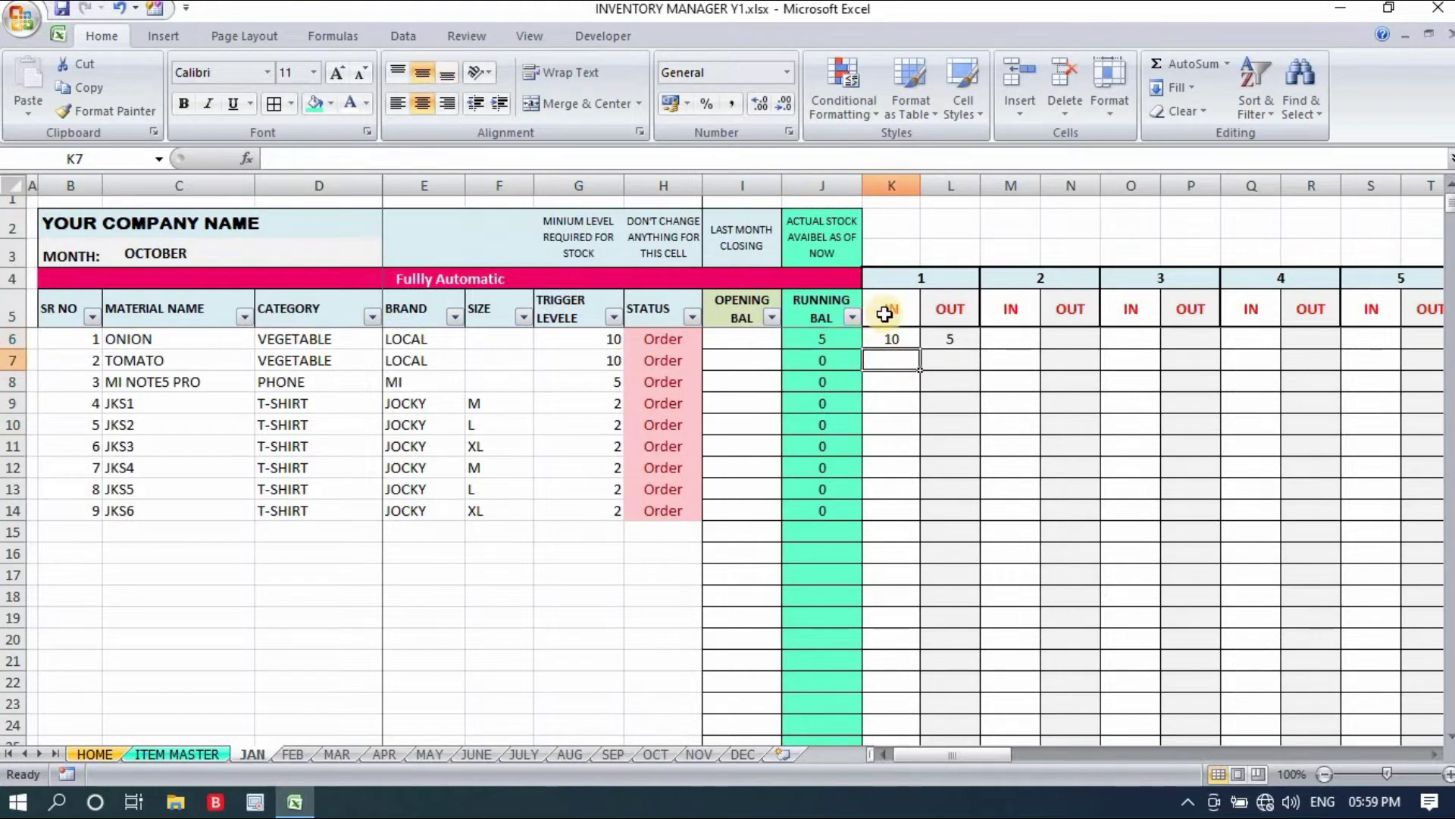
left_click(892, 340)
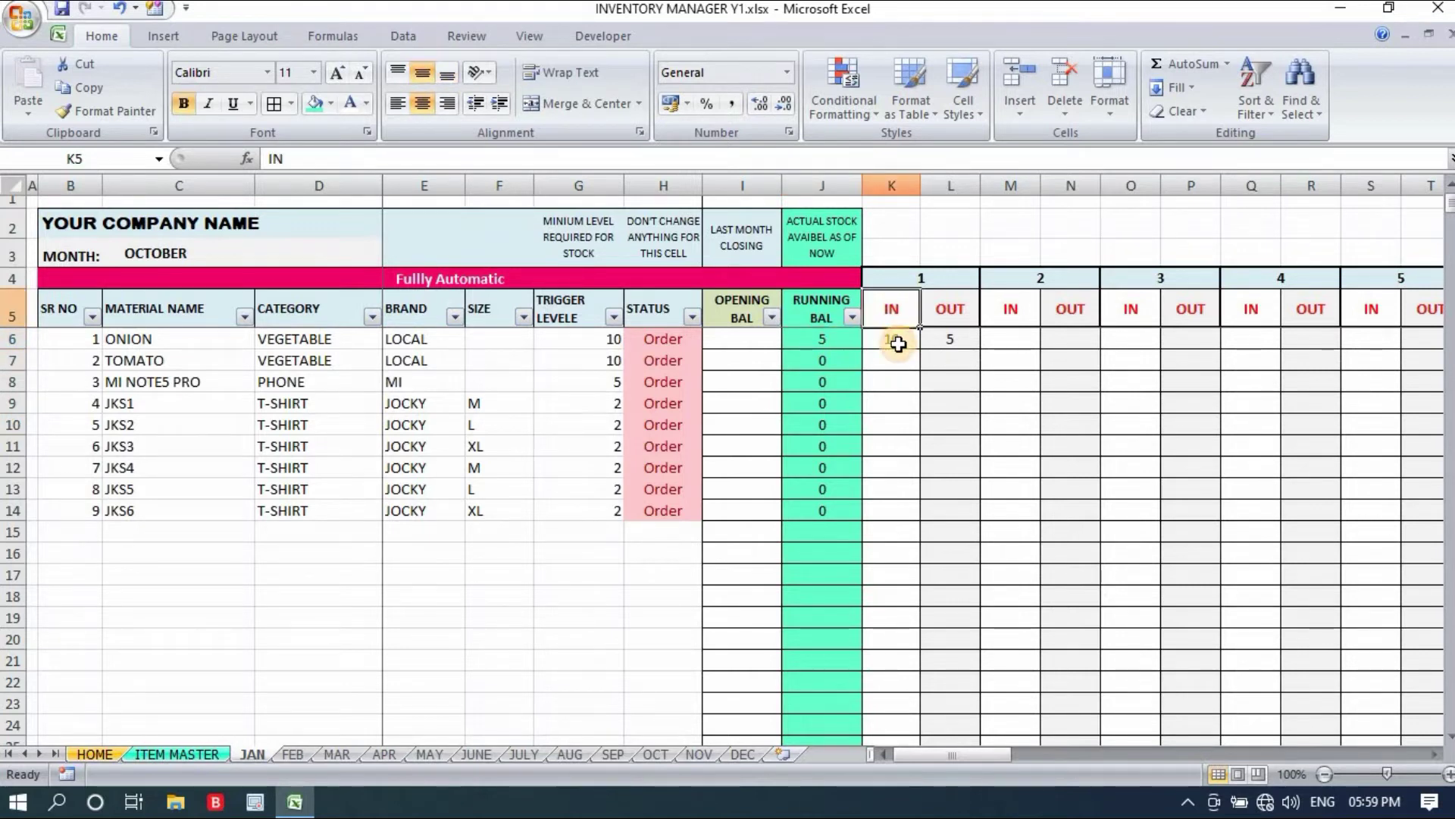
left_click(956, 339)
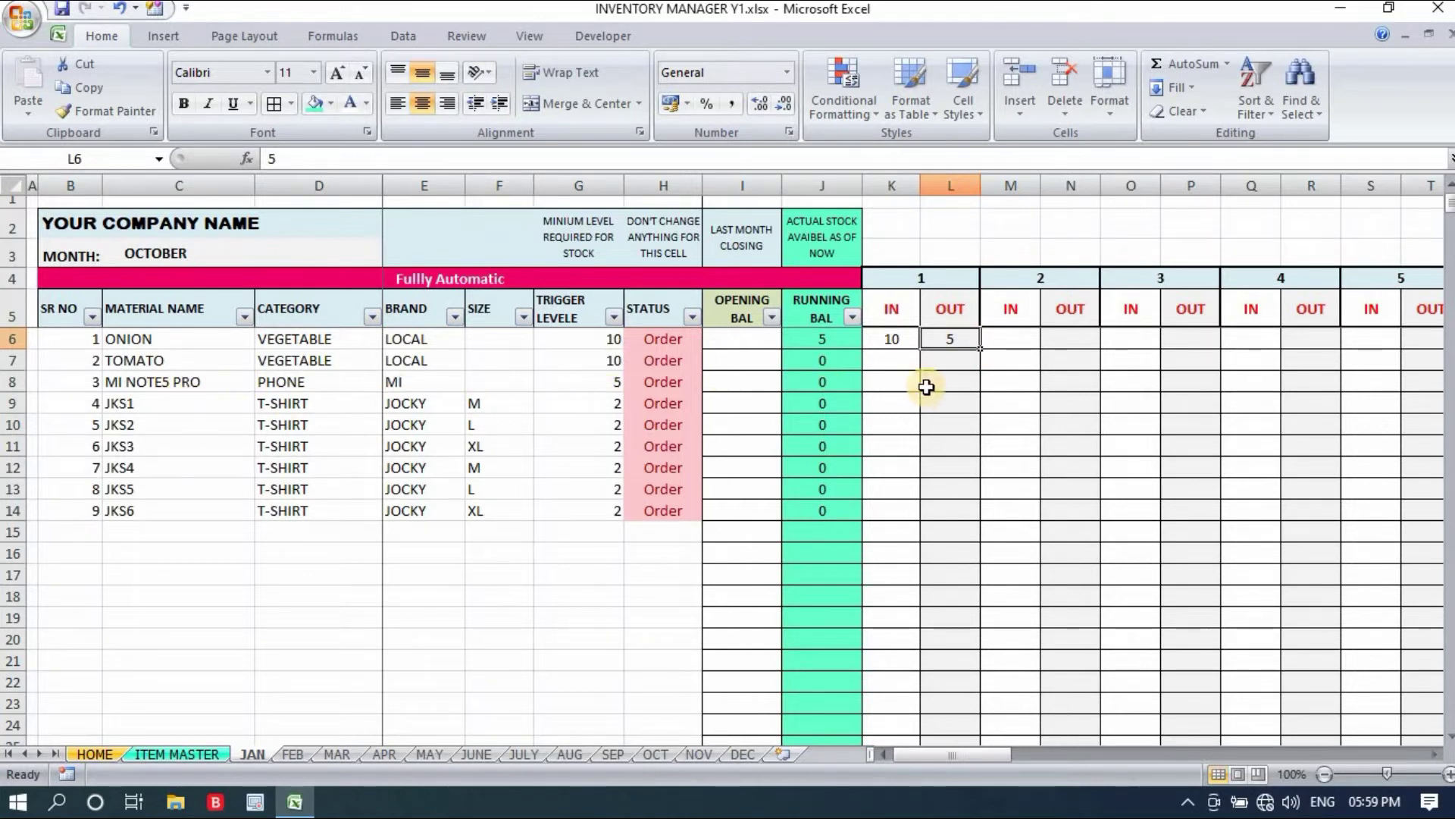
Enter MI NOTE5 PRO's day-1 movement of 10 in and 3 out, recalculating the balances
left_click(894, 382)
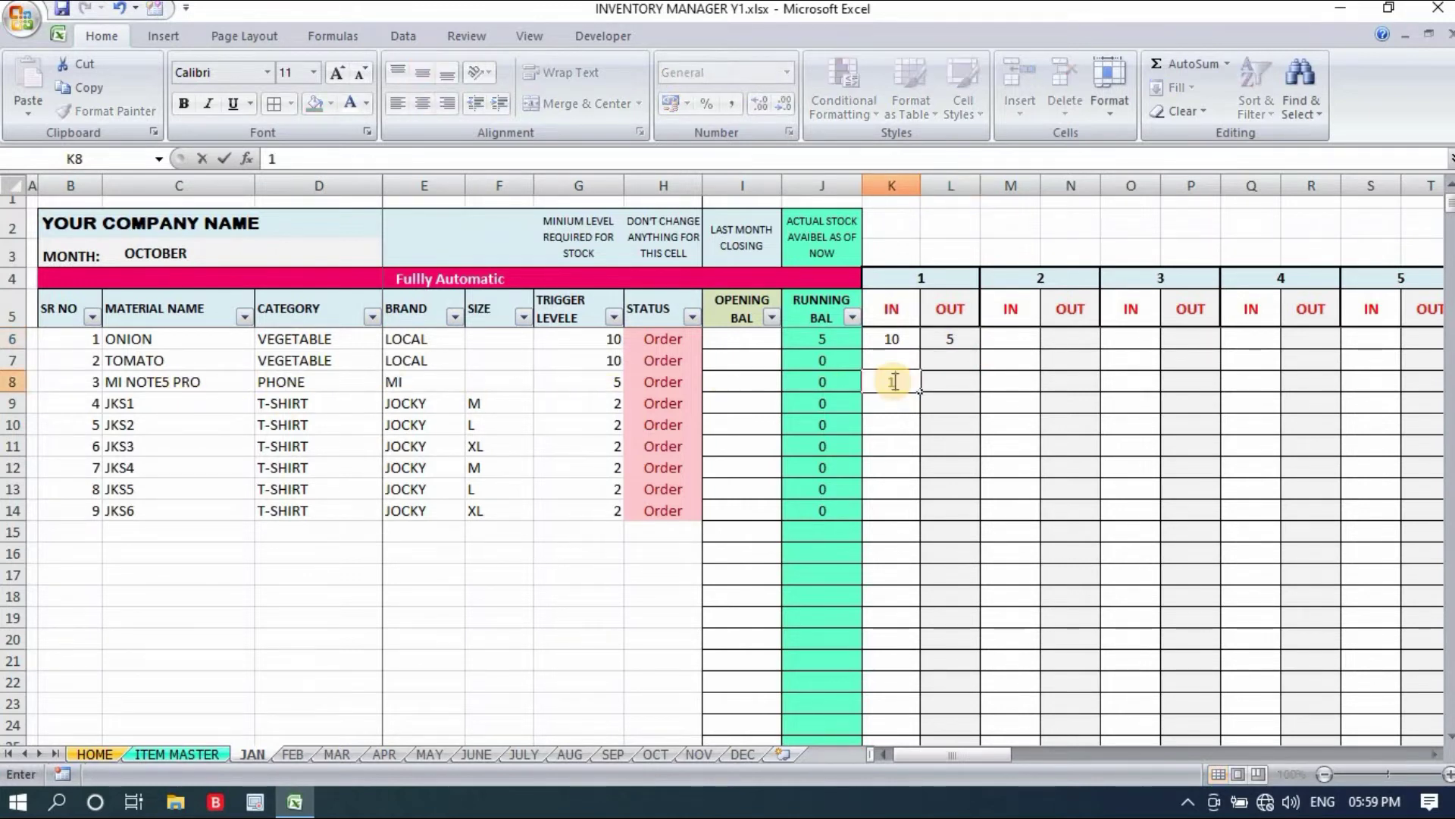
type("10")
left_click(950, 362)
left_click(967, 383)
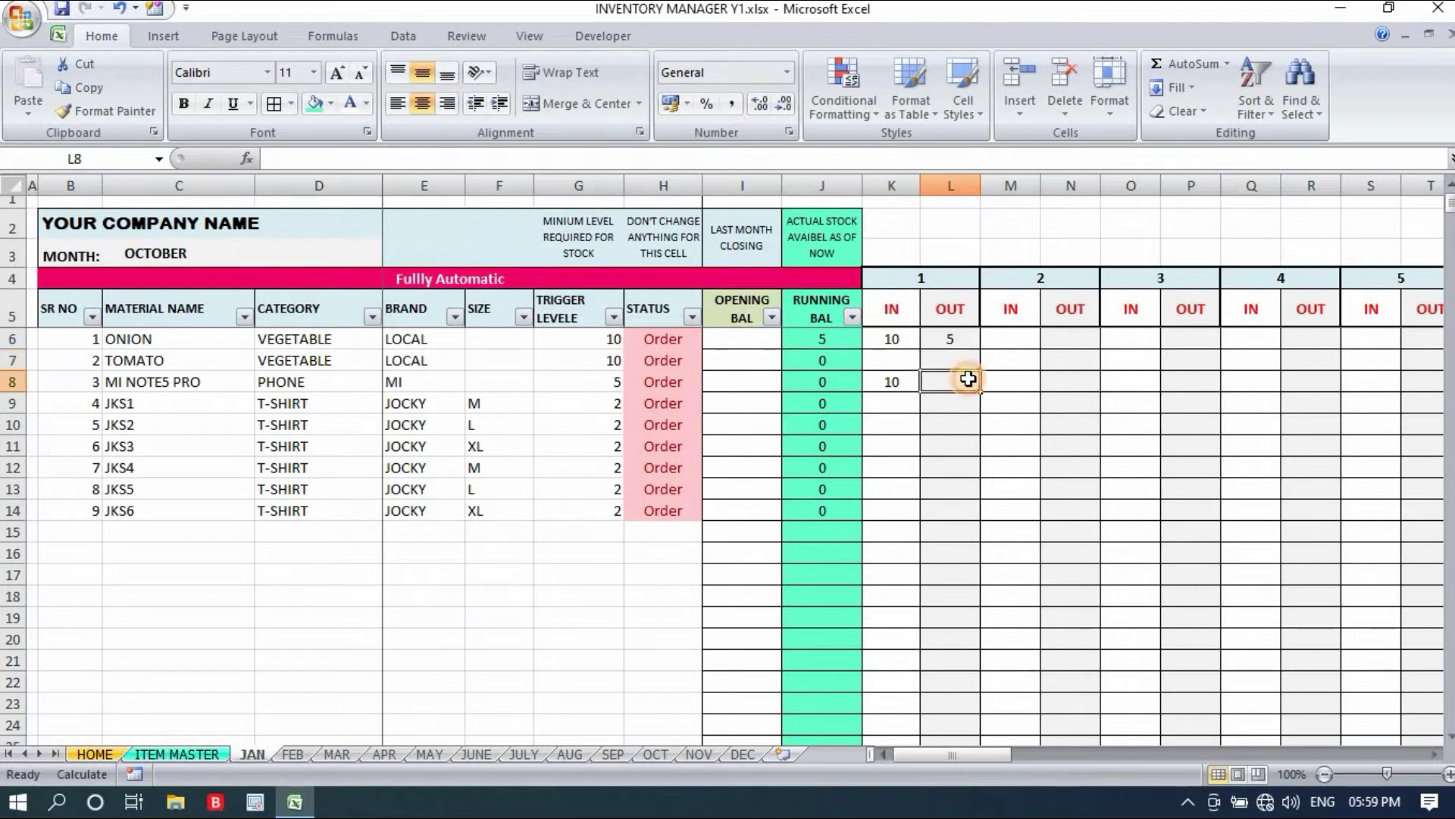
key("F9")
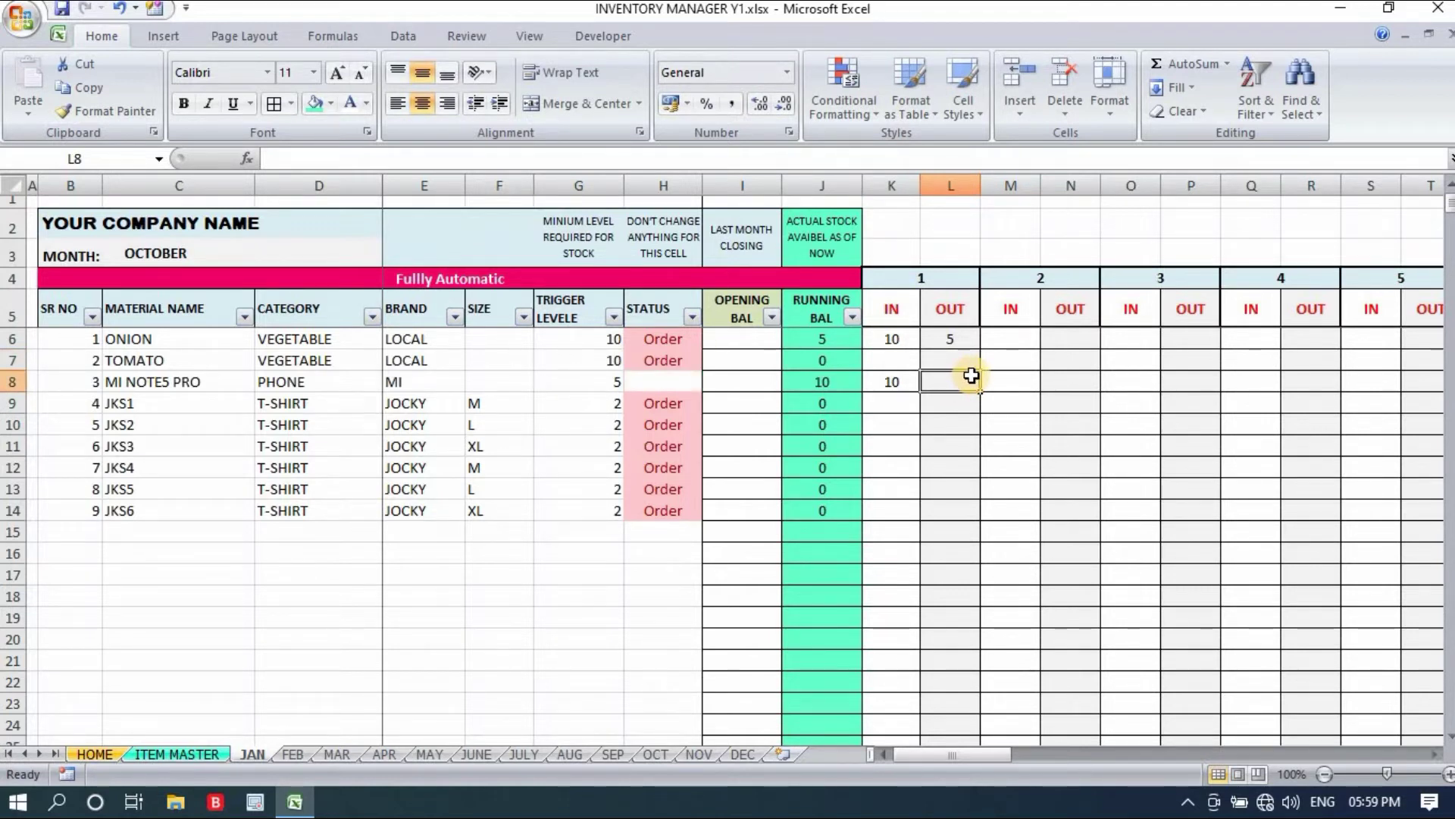
type("3")
left_click(1001, 425)
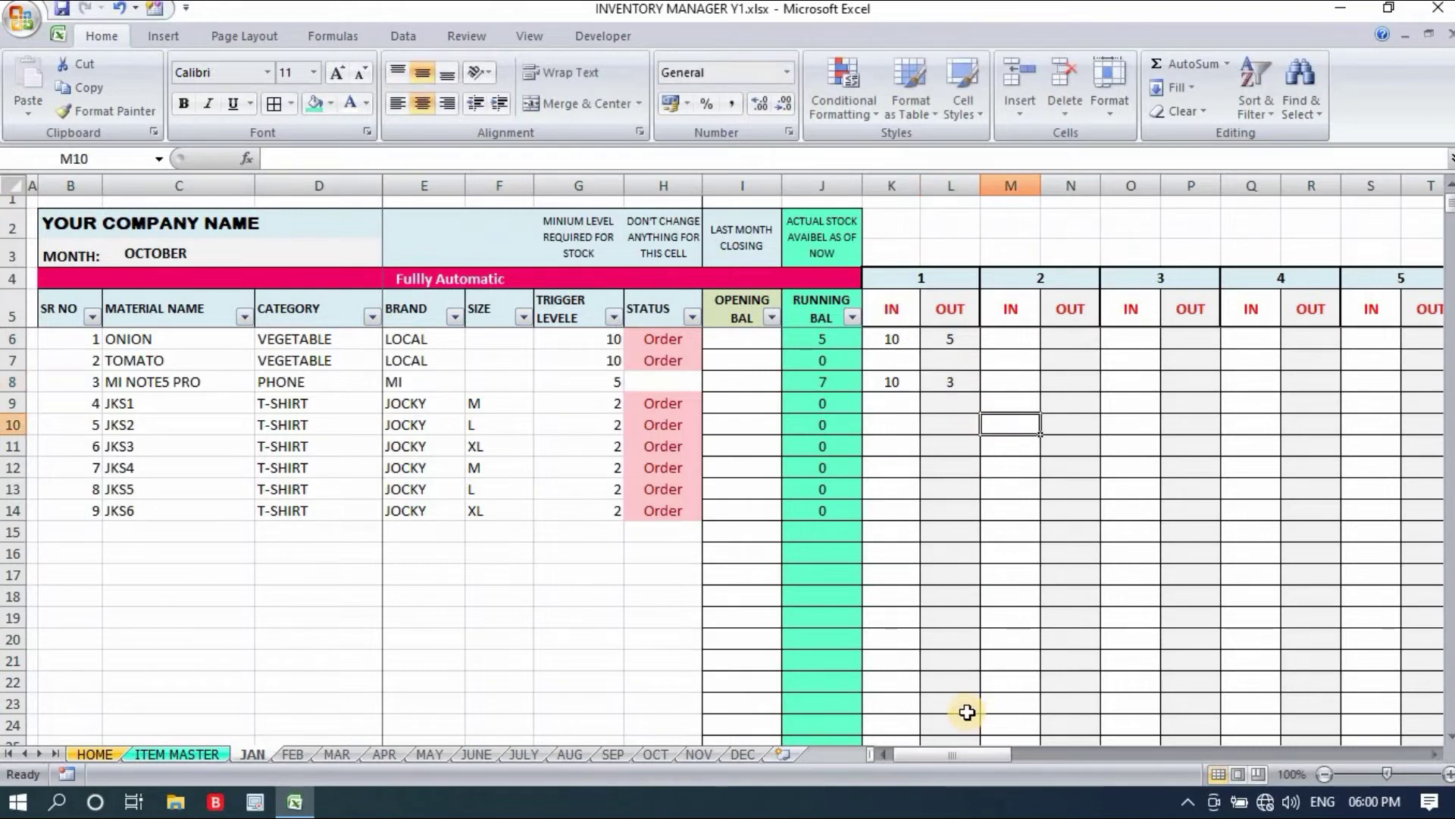
left_click_drag(959, 754, 1421, 753)
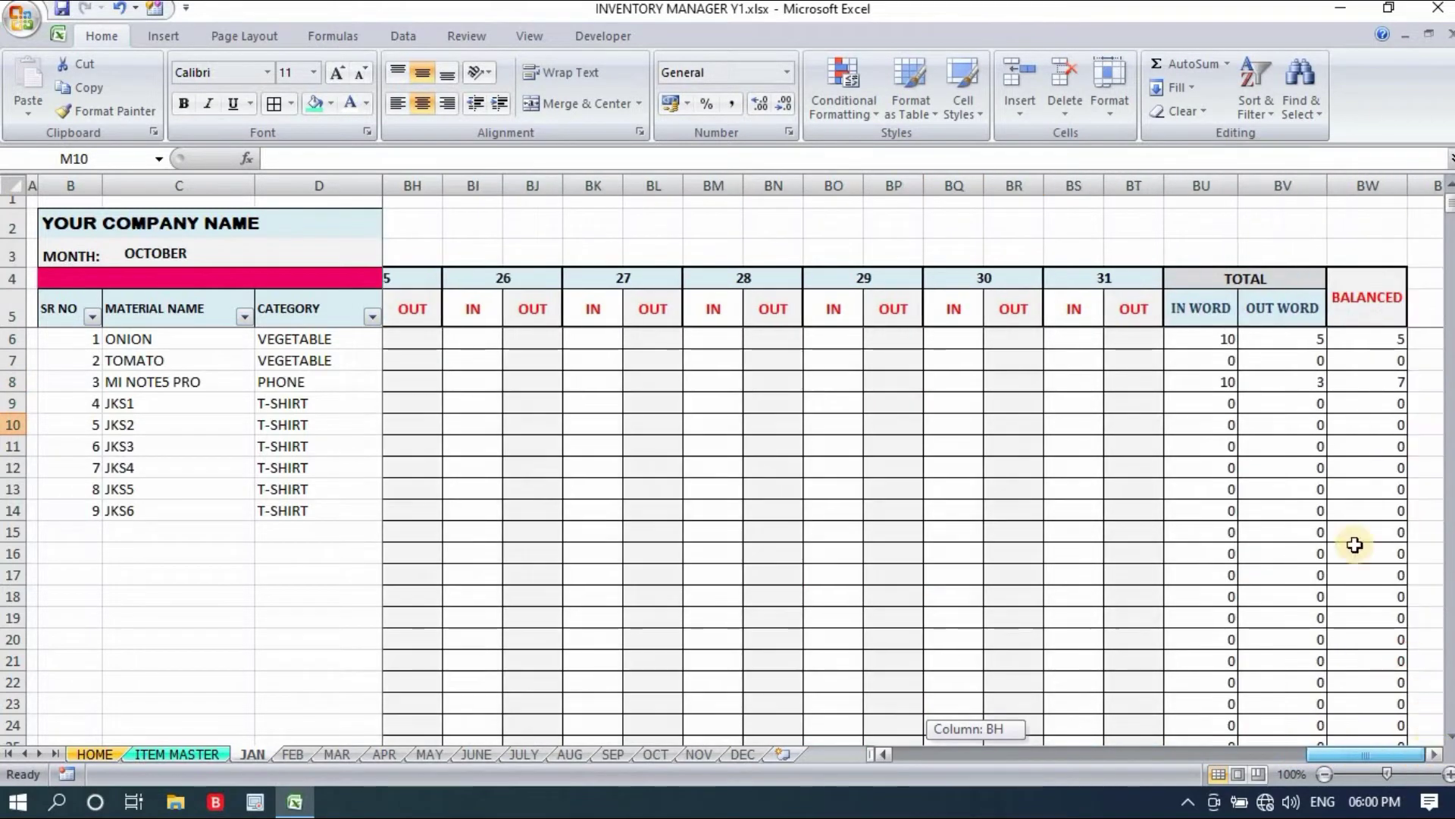
left_click(1240, 277)
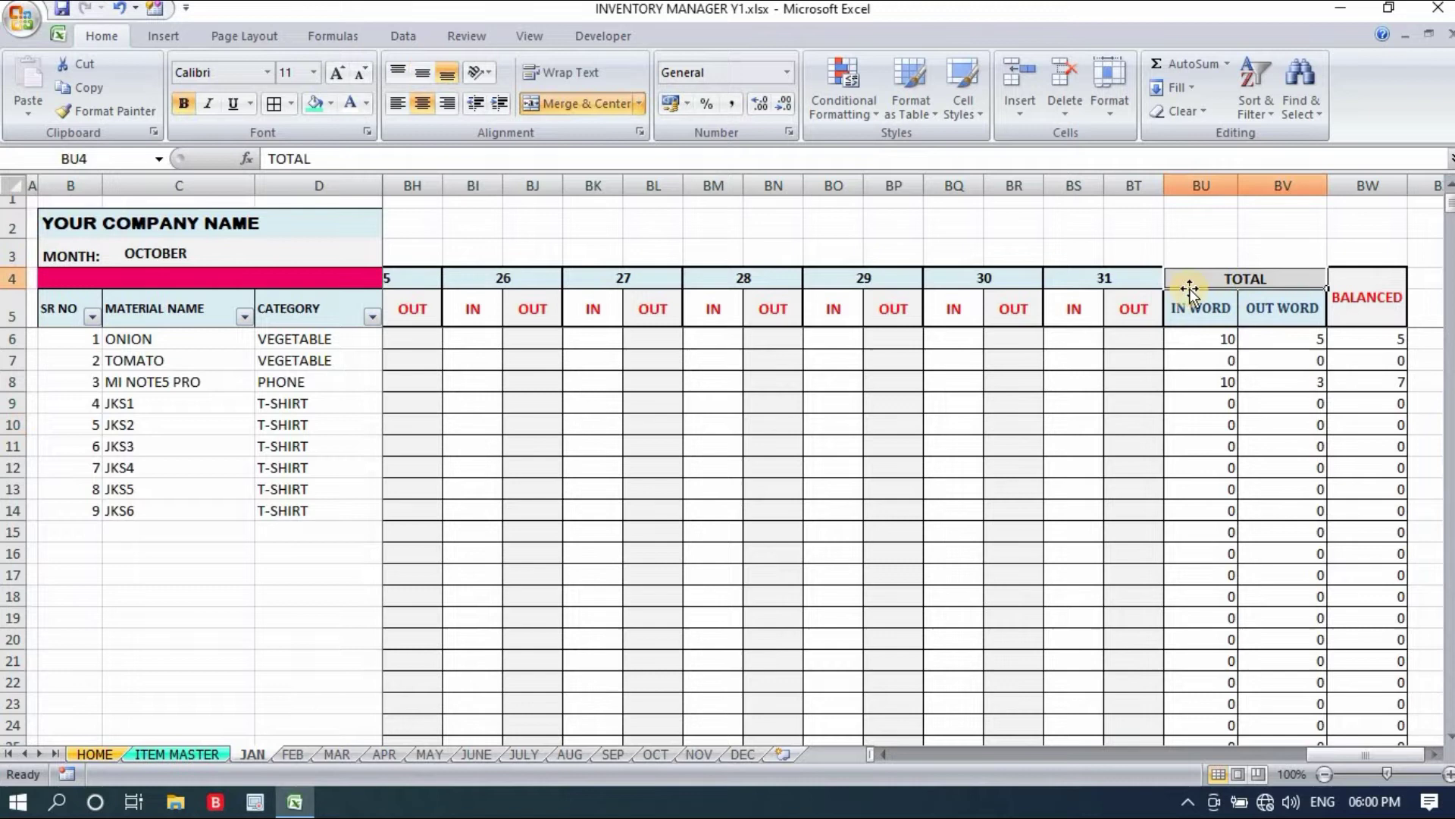
left_click(1206, 308)
left_click(1273, 309)
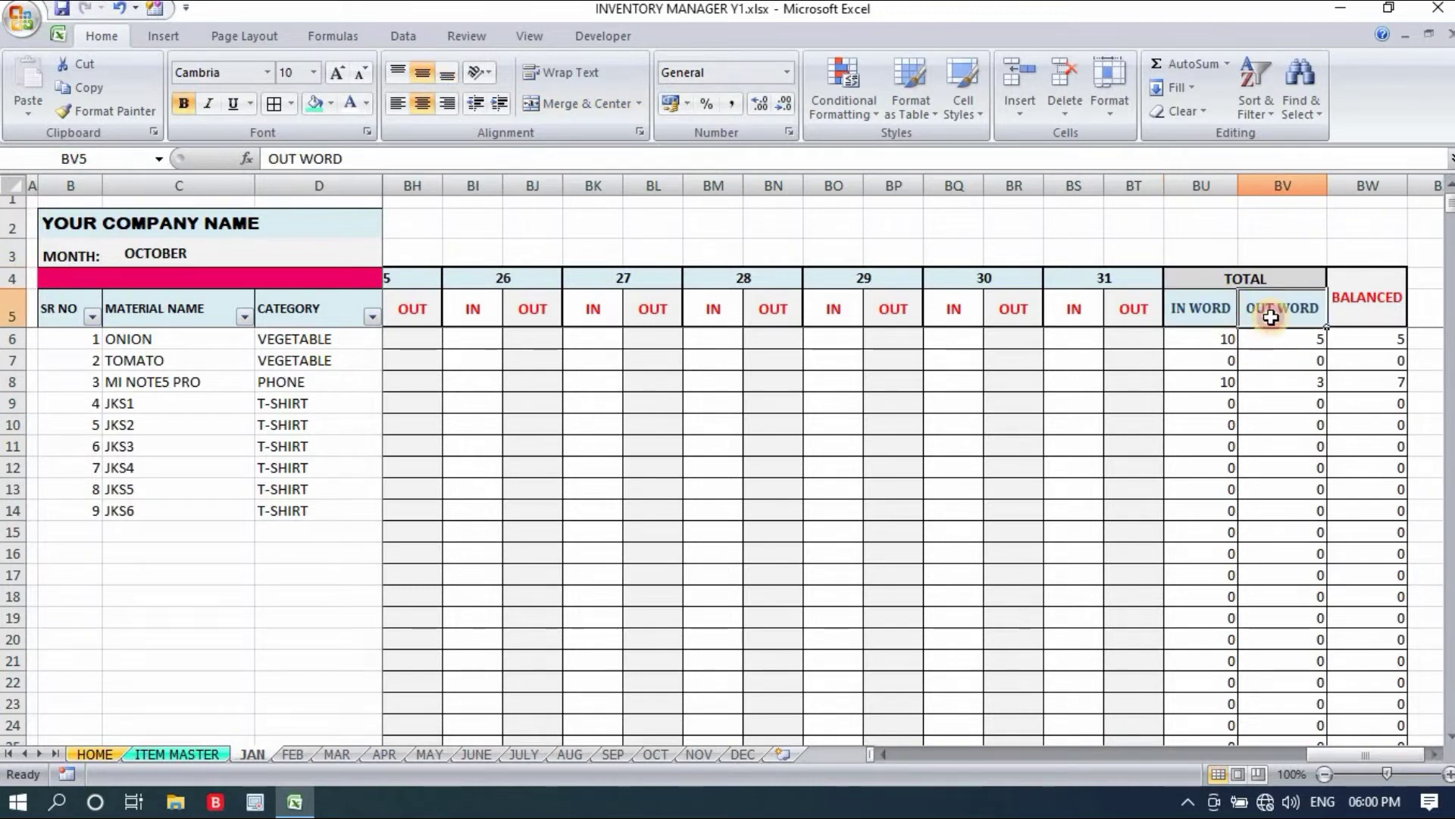
left_click(1197, 312)
left_click(1276, 309)
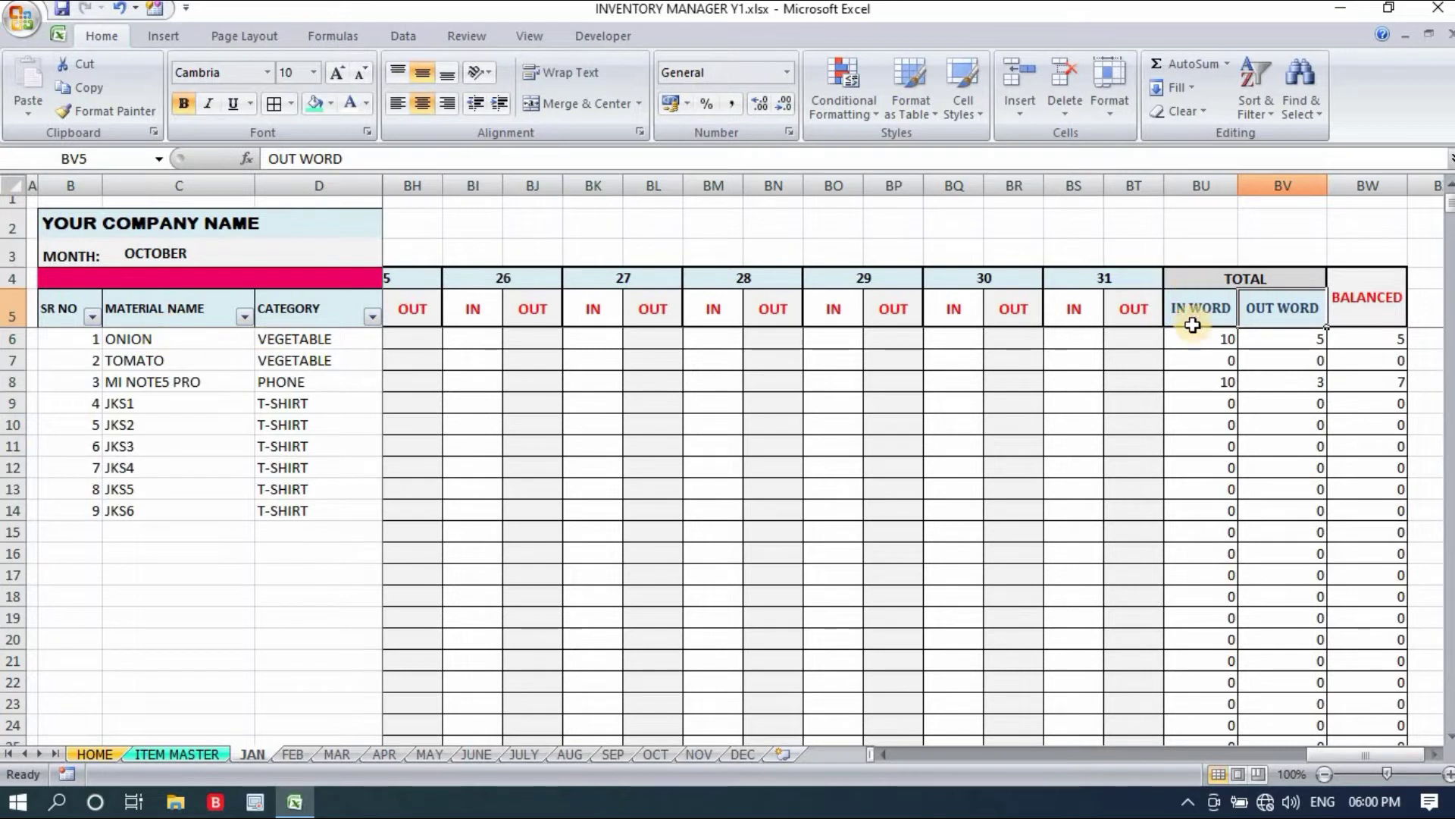
left_click_drag(1206, 339, 1376, 433)
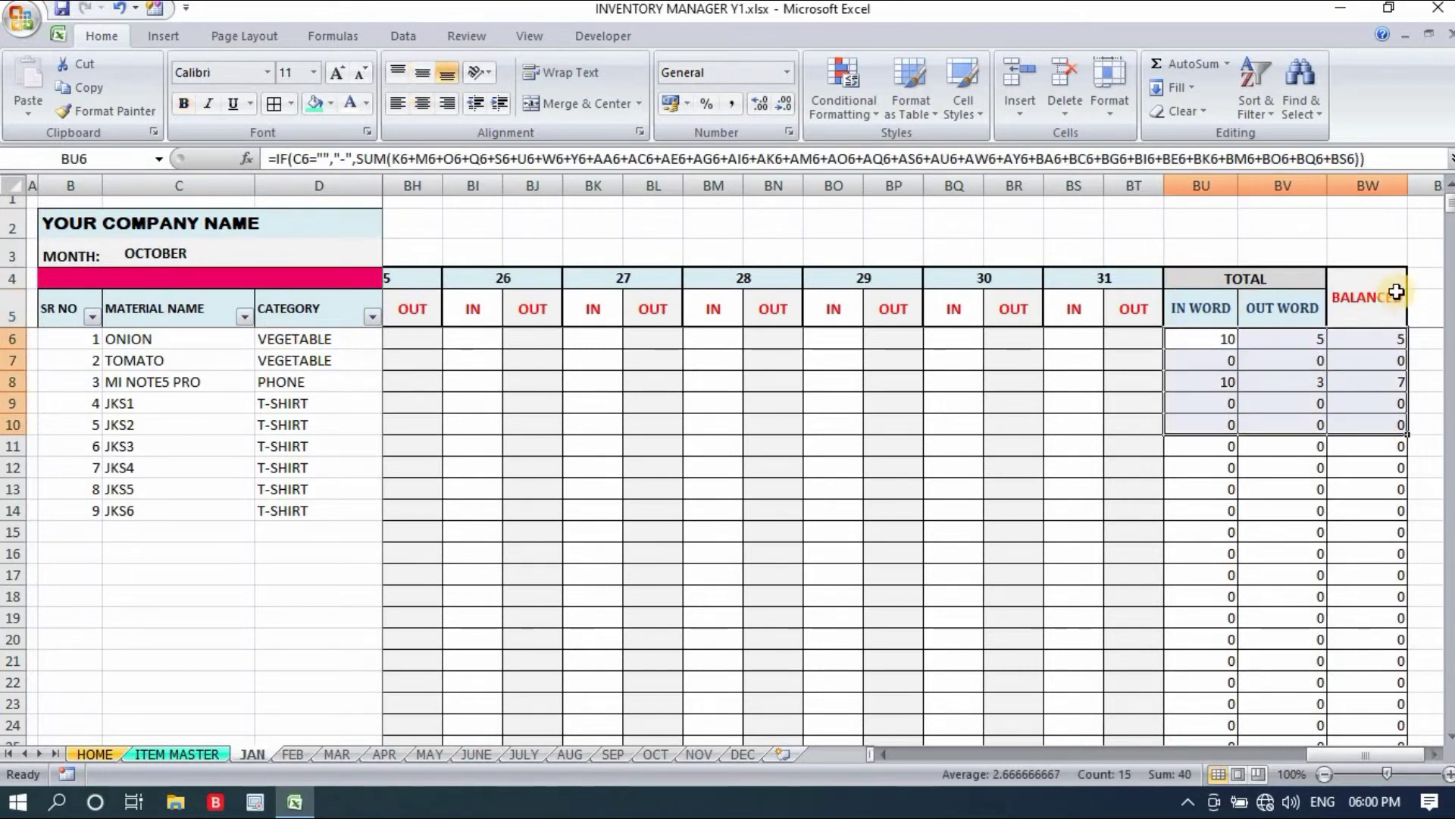
left_click(1426, 294)
left_click(1382, 339)
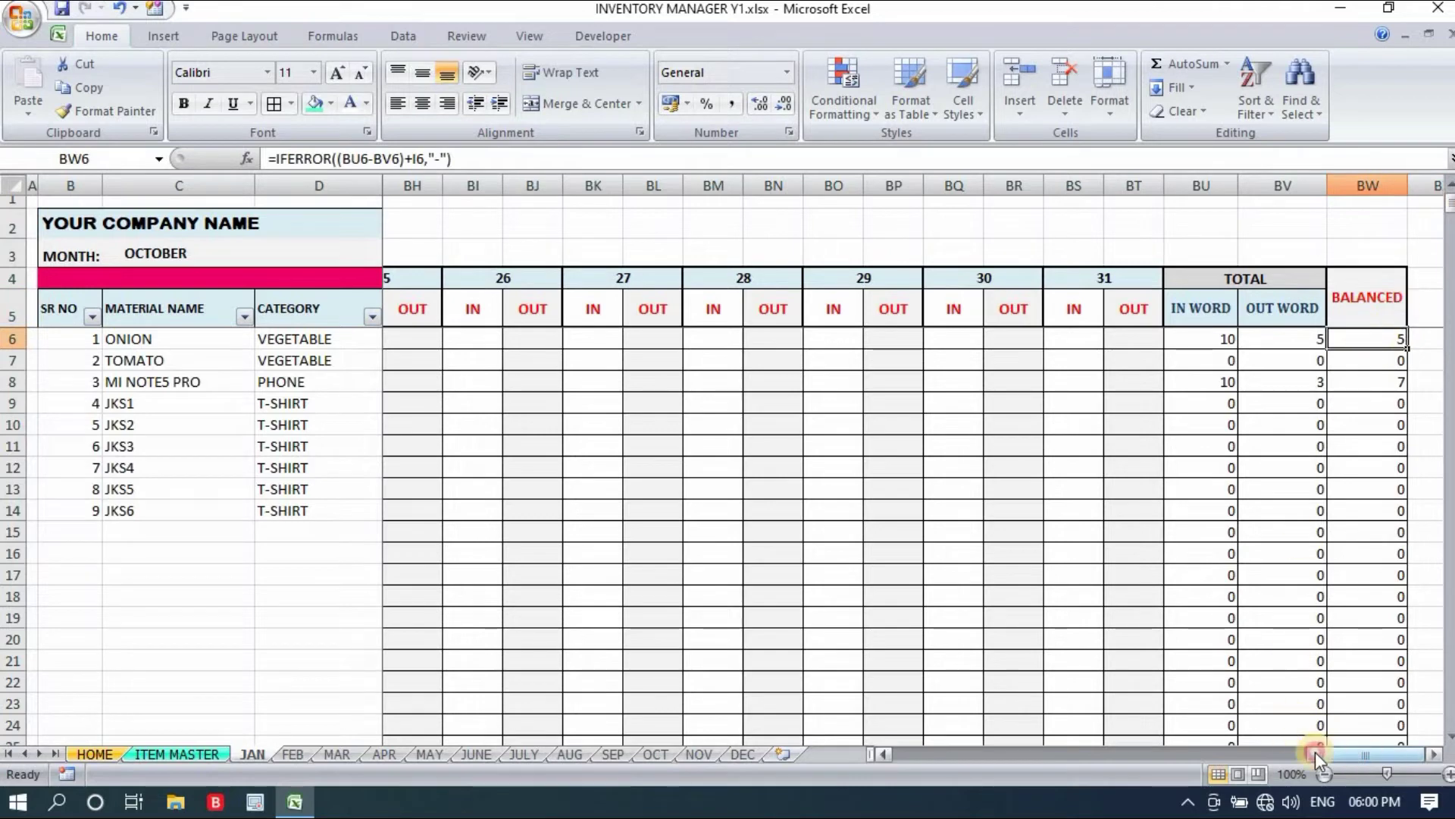
left_click_drag(1362, 756, 918, 761)
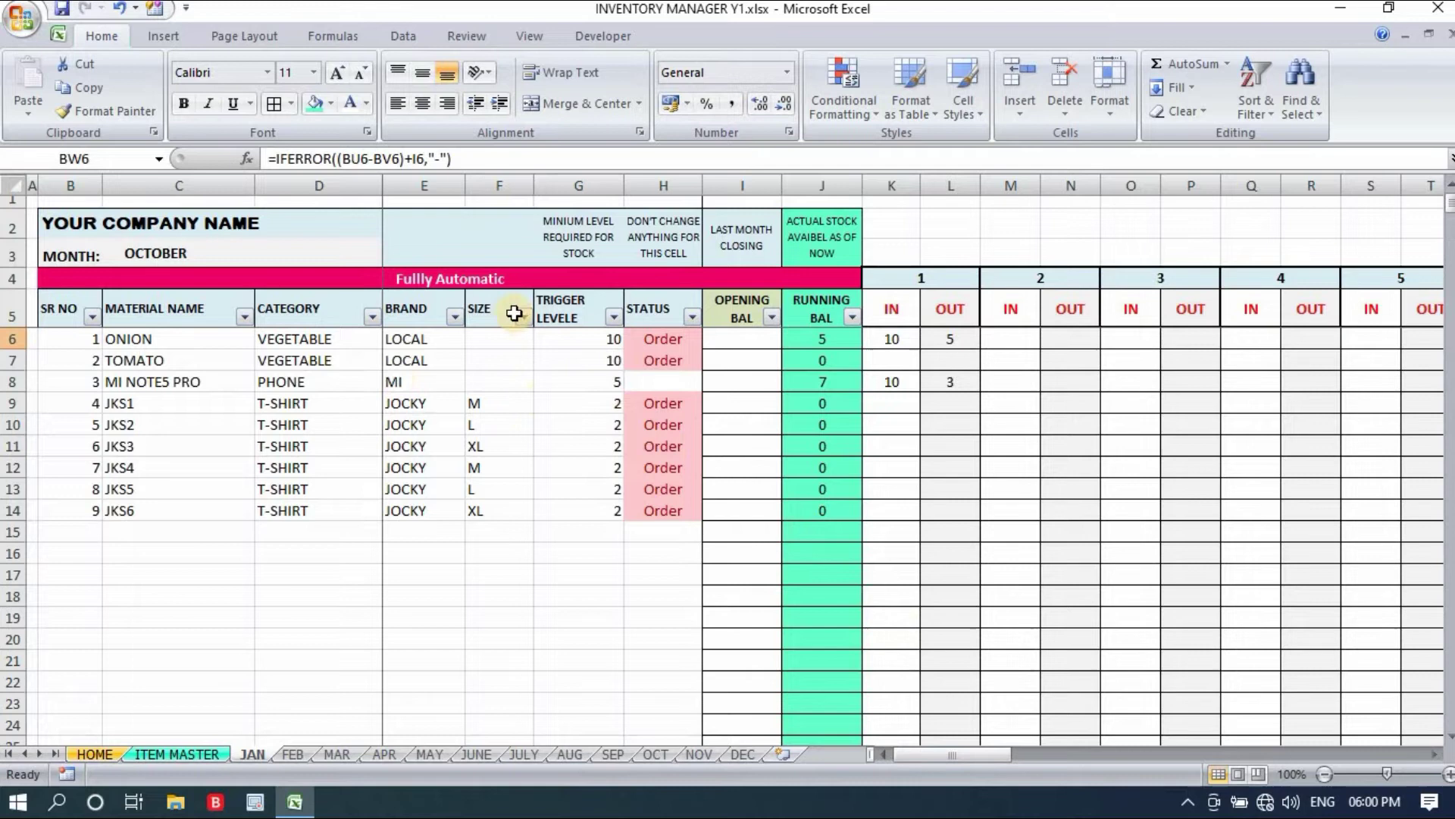
left_click(145, 385)
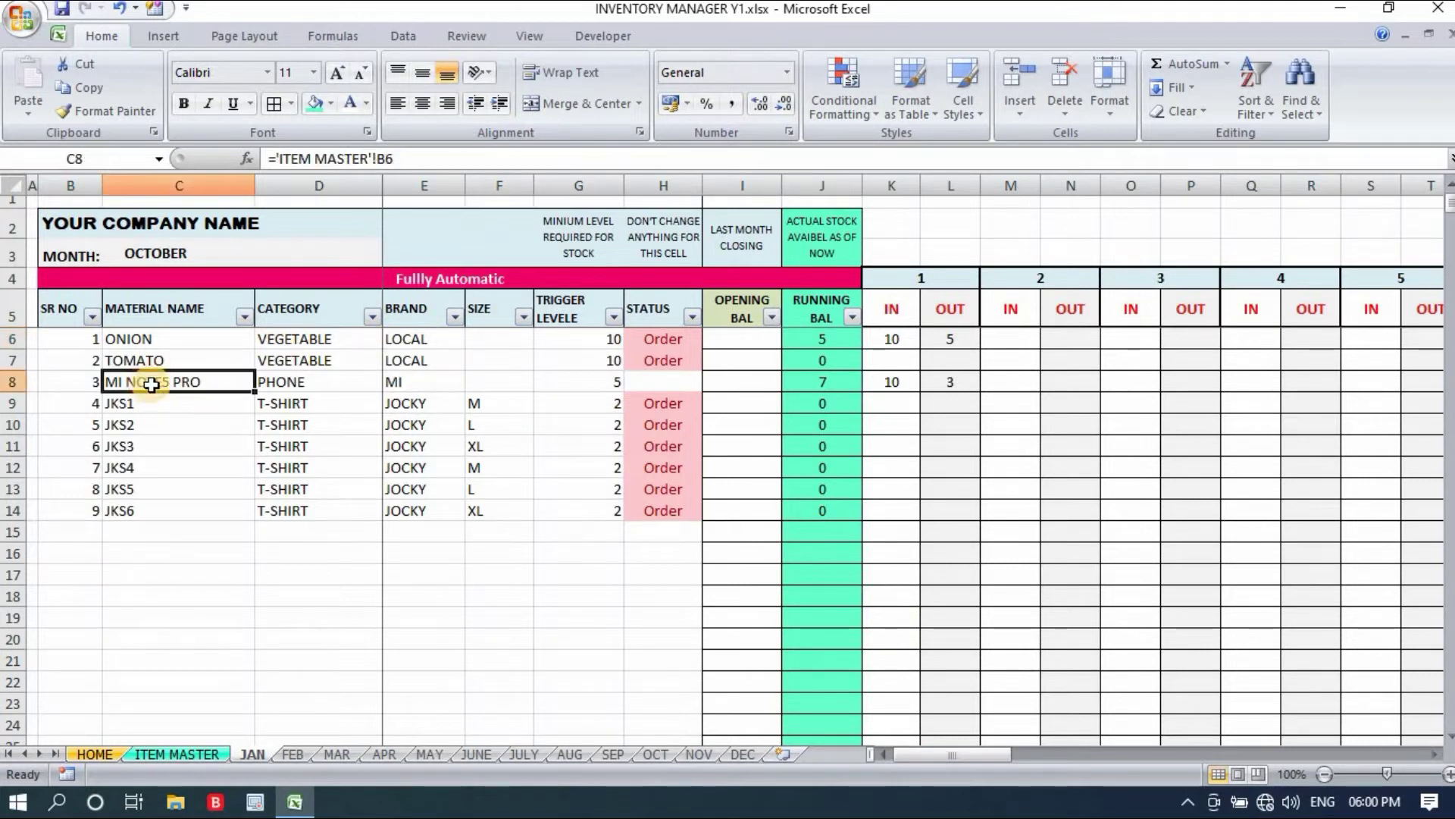
left_click(611, 384)
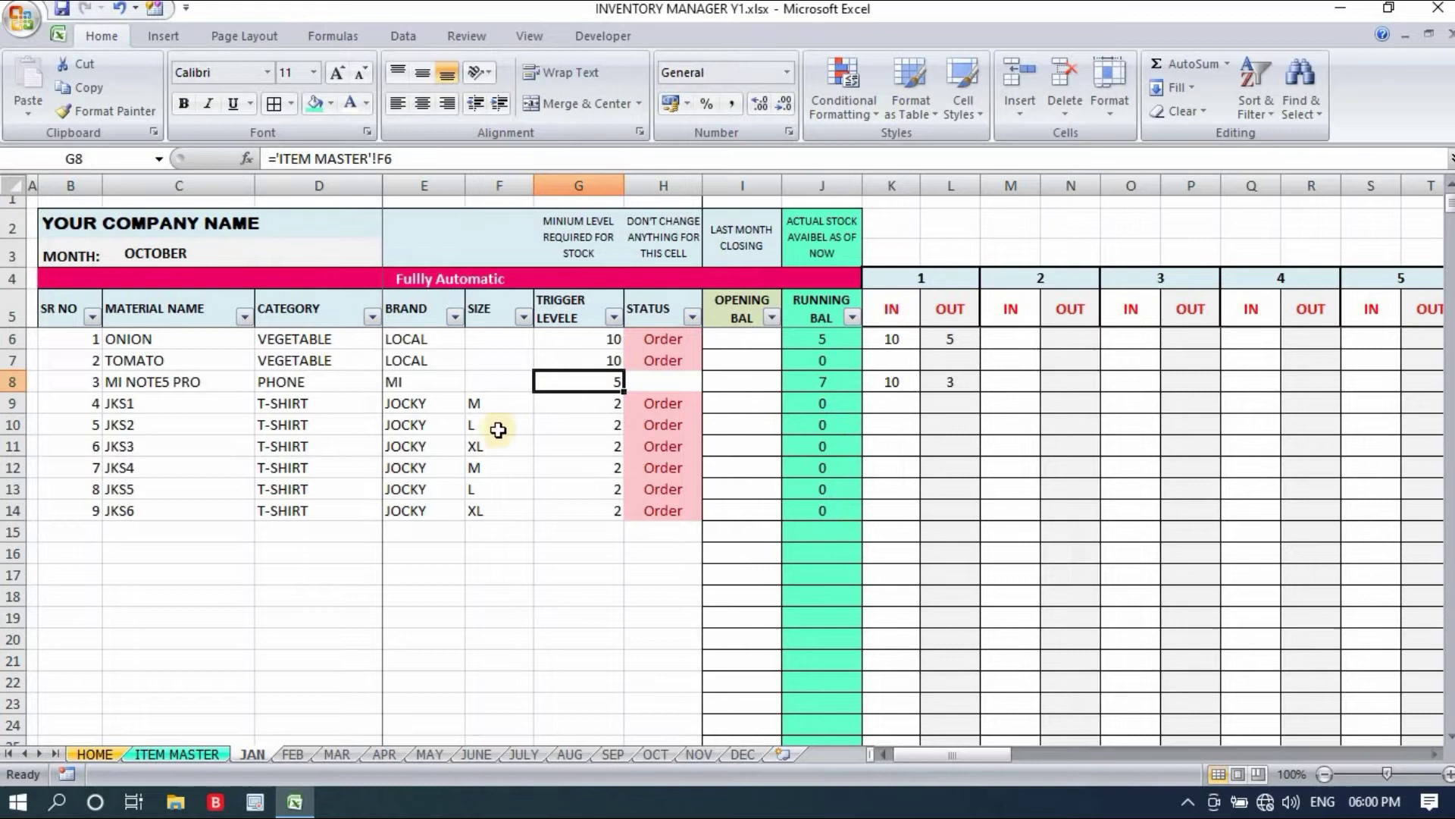
left_click_drag(609, 403, 609, 510)
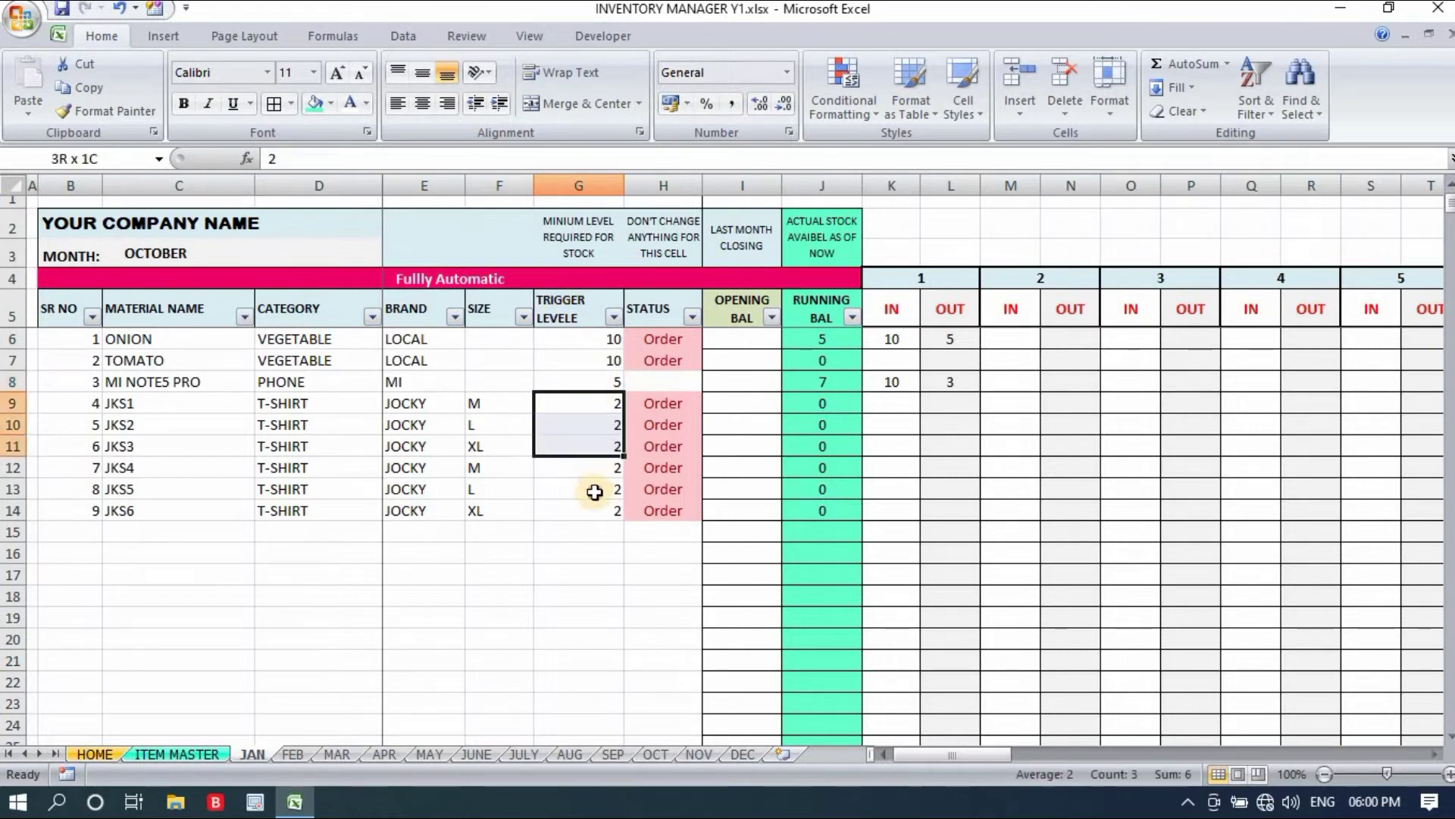
left_click(583, 588)
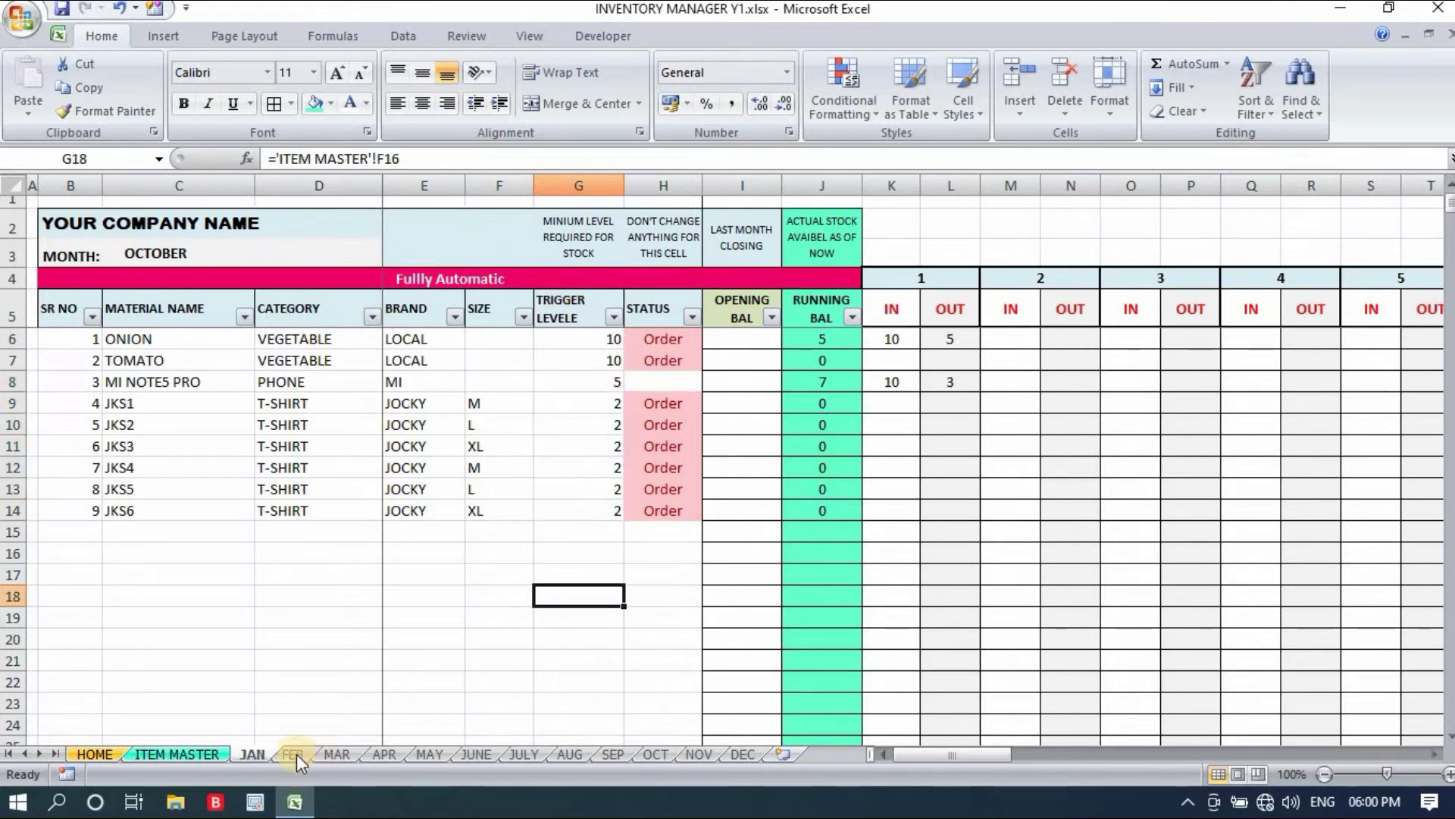
On FEB, confirm trigger levels for MI NOTE5 PRO, JKS1, JKS4 and JKS6 come from ITEM MASTER, then select the item table
left_click(286, 754)
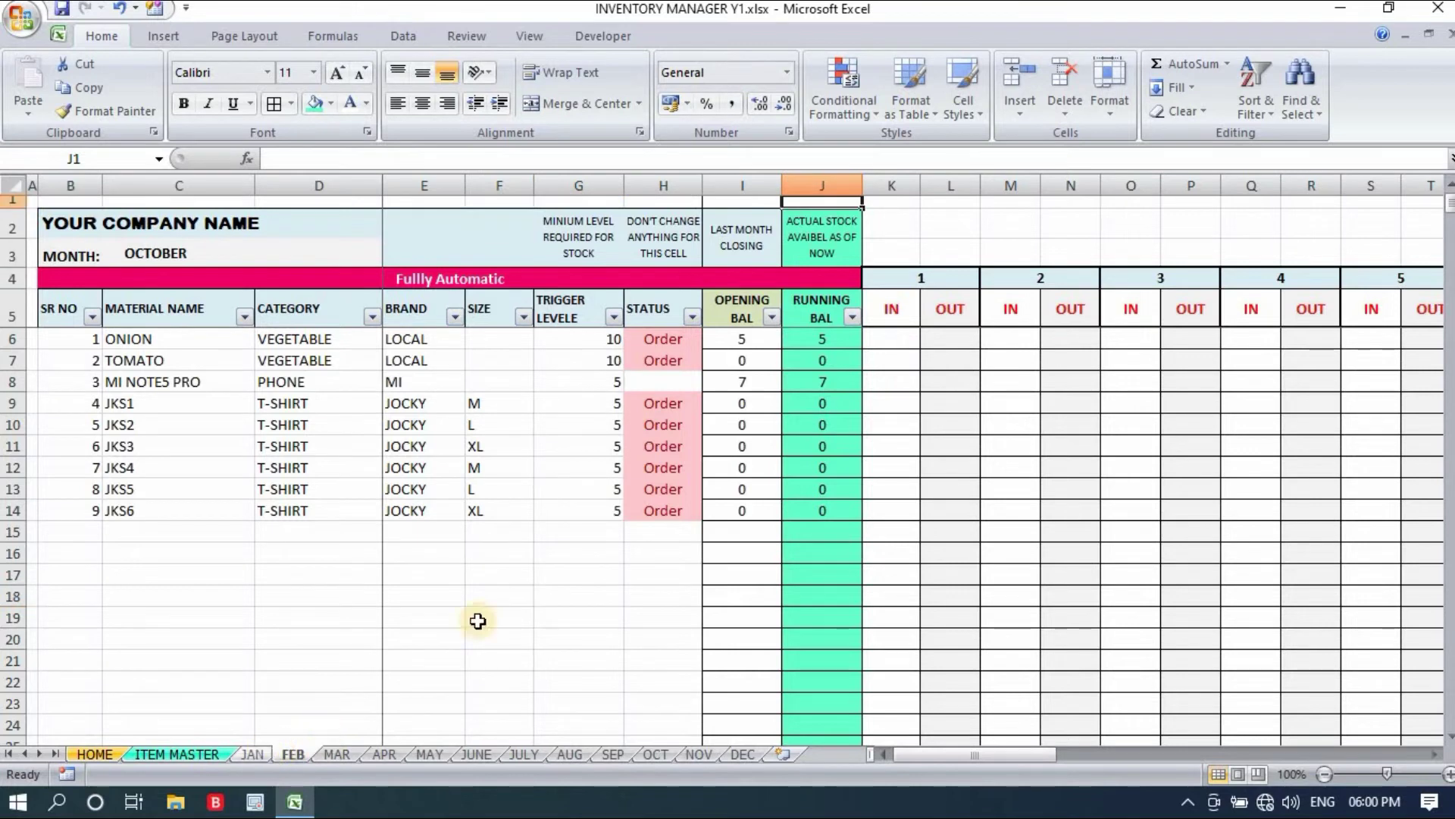
left_click(604, 380)
left_click(608, 403)
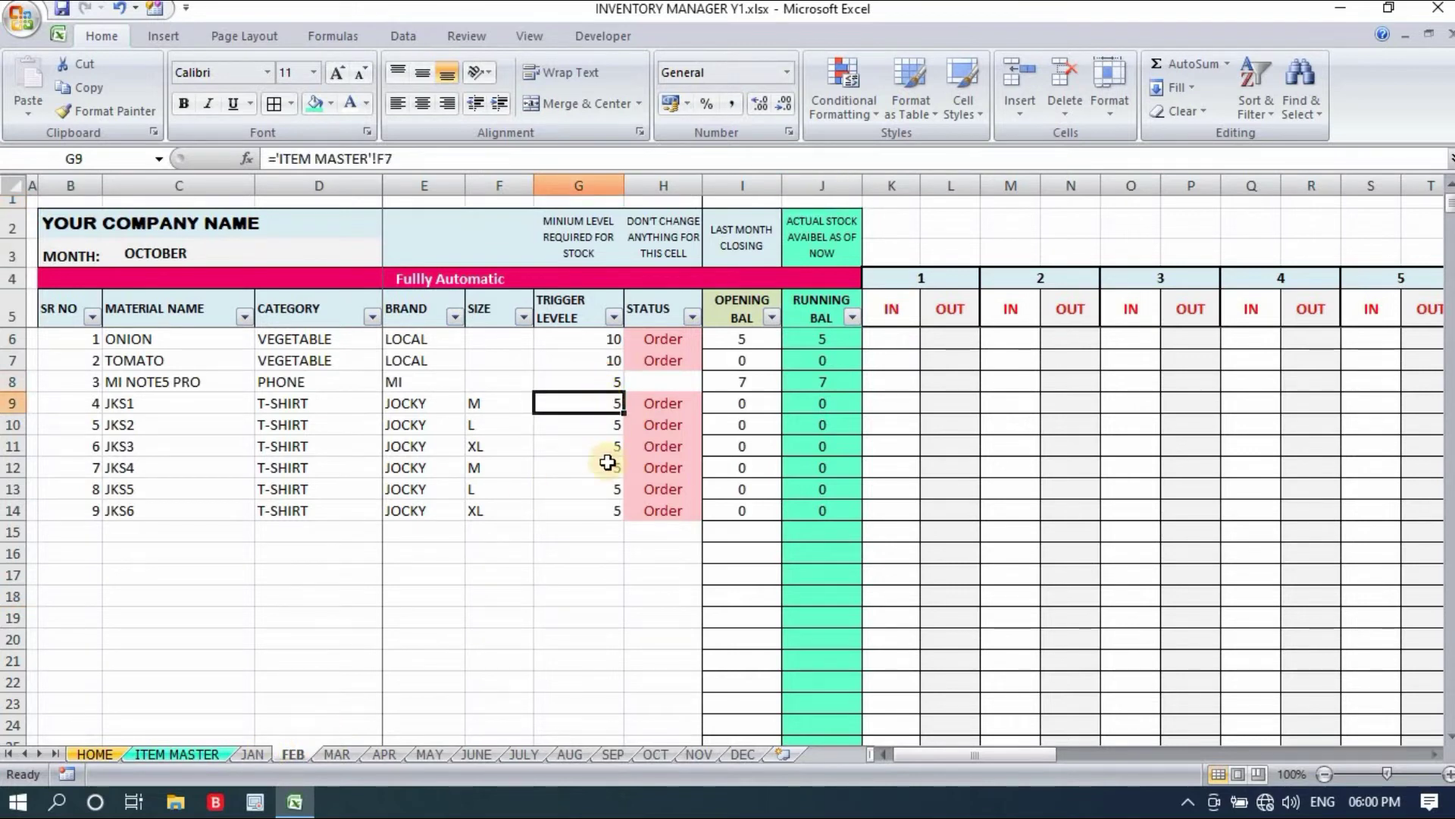
left_click(609, 467)
left_click(609, 510)
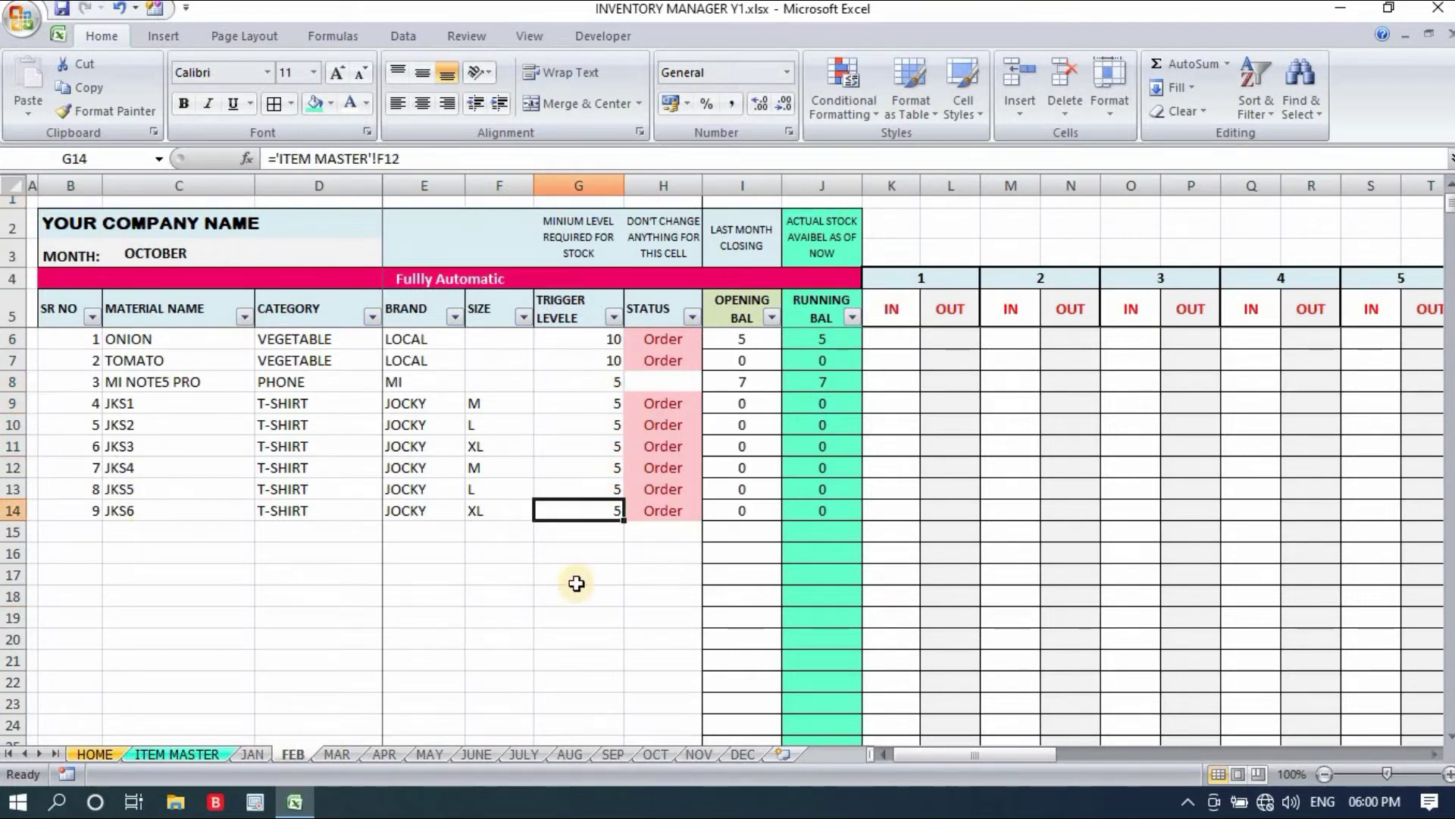
left_click_drag(73, 278, 639, 667)
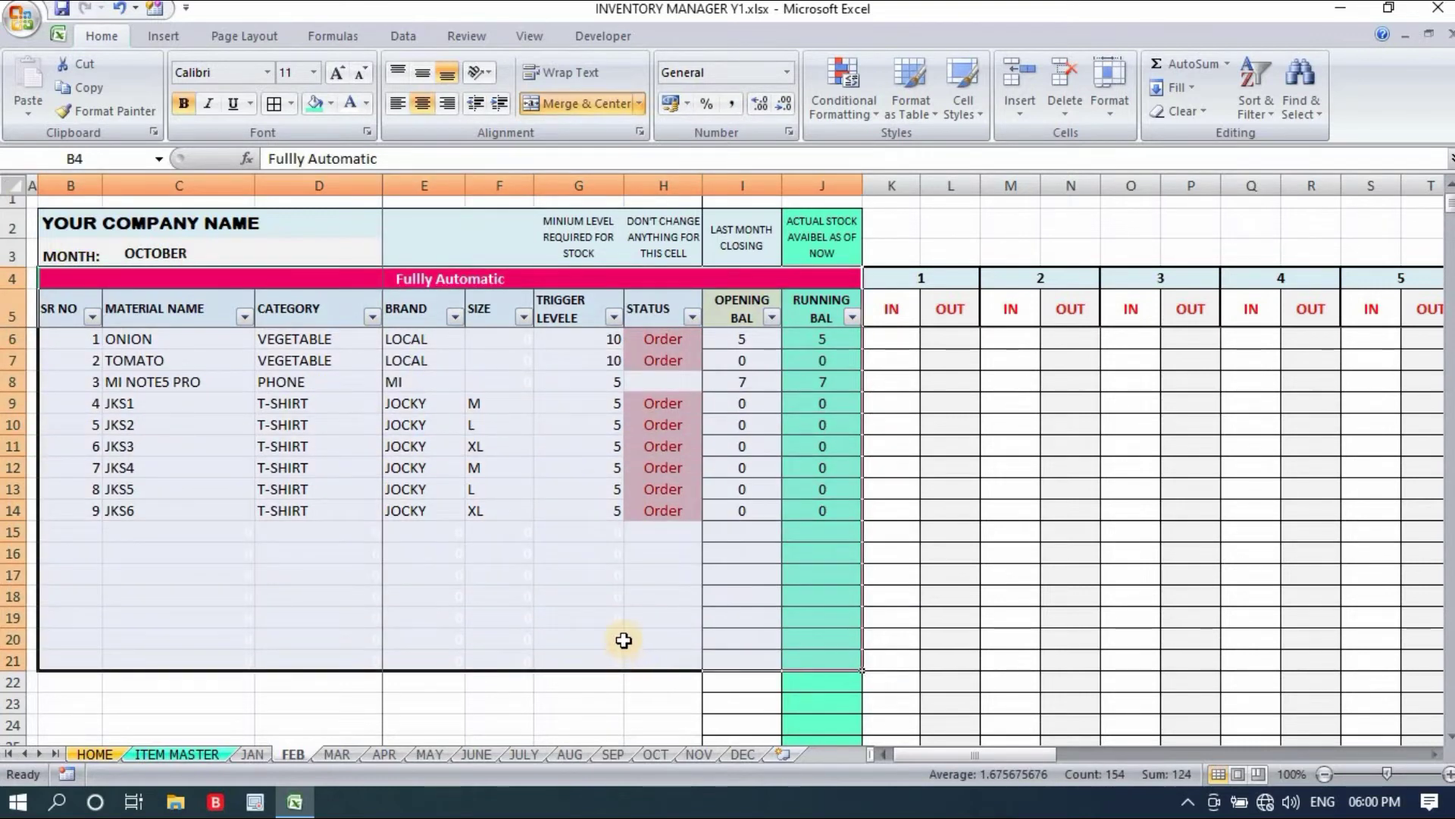
left_click(566, 535)
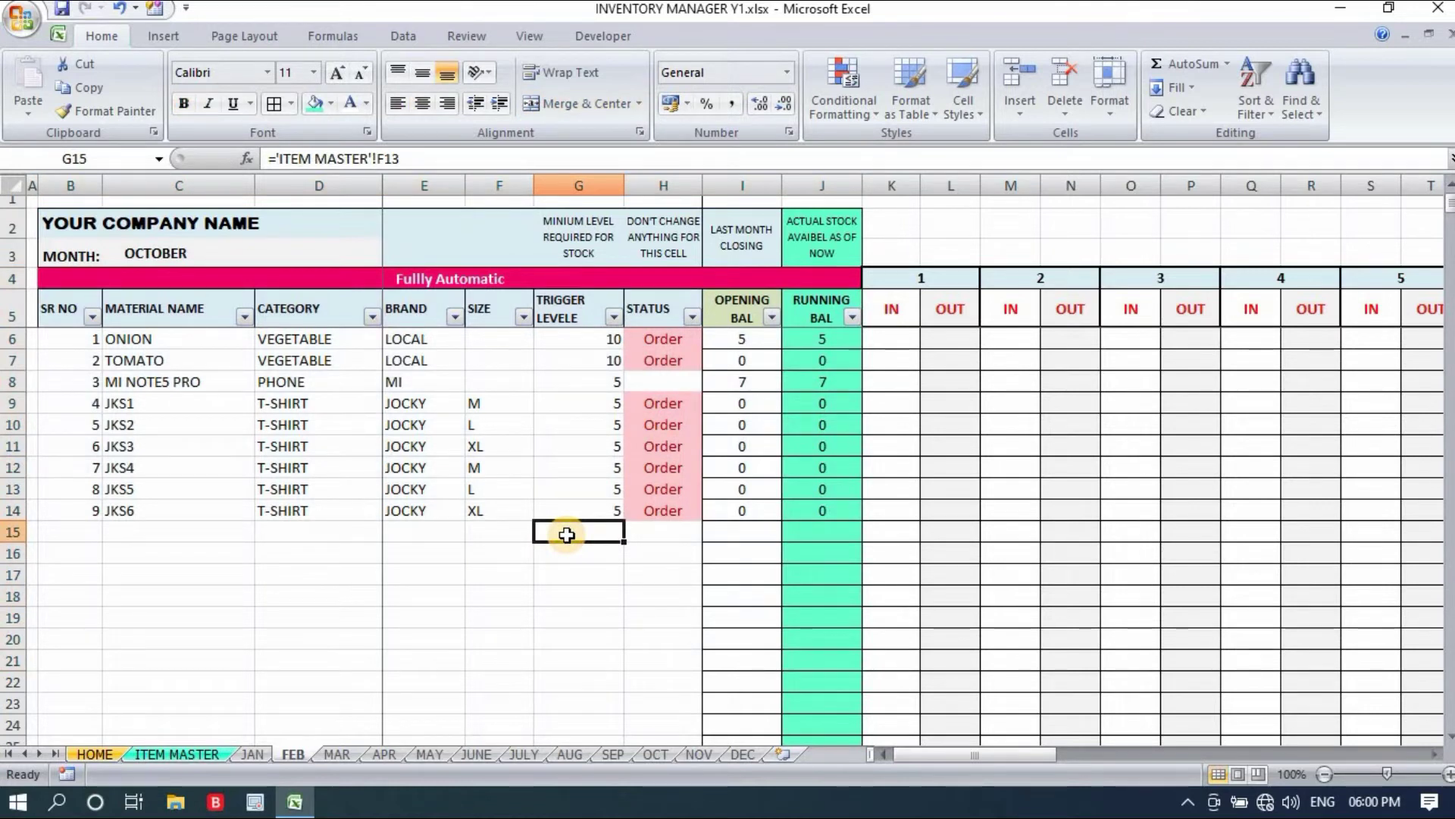
On JAN, review the day headers from 1 through 31 and the JANUARY month cell, then return to FEB
left_click(252, 754)
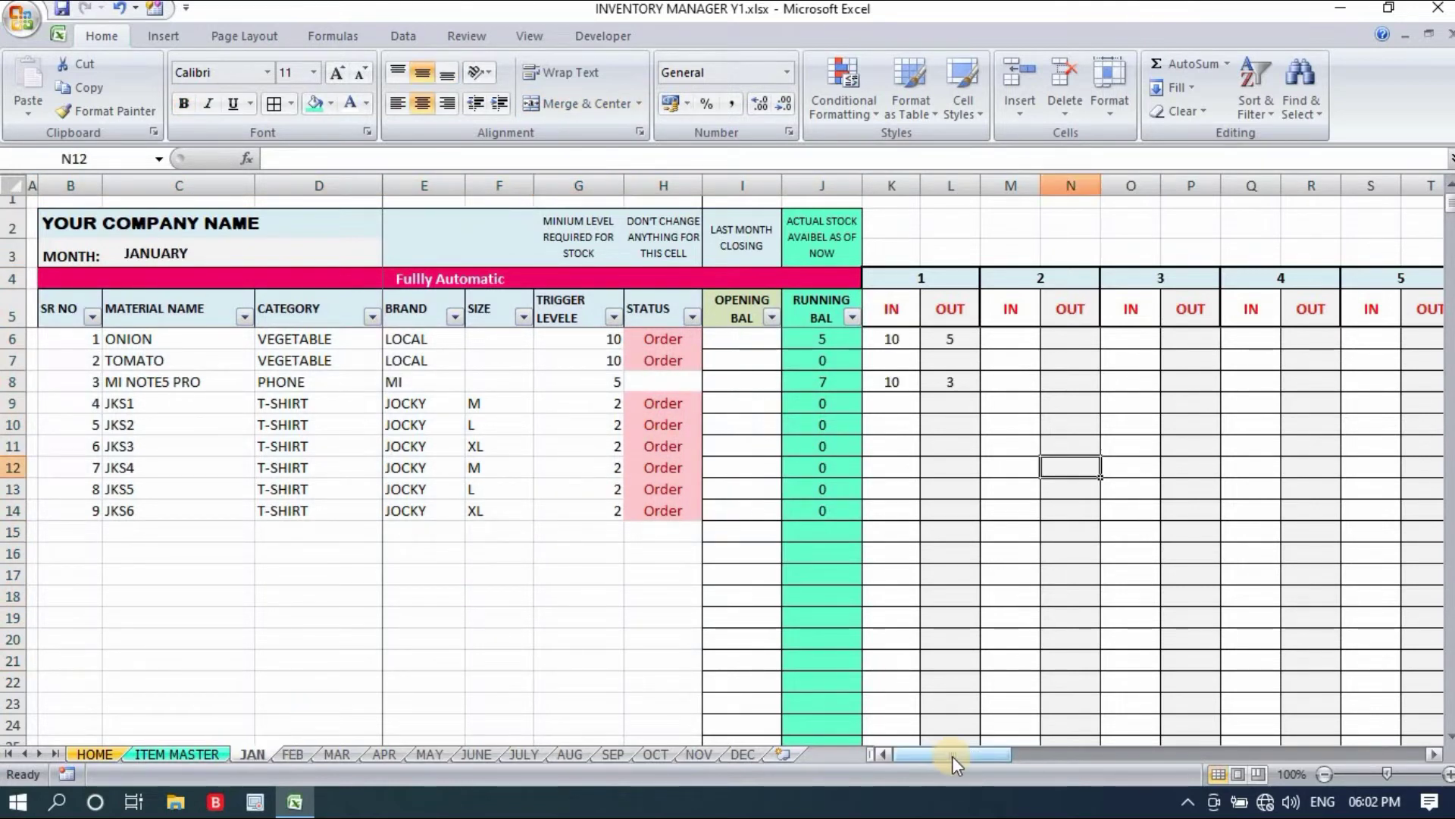
left_click(946, 278)
left_click(1041, 277)
left_click(1160, 278)
left_click(1263, 278)
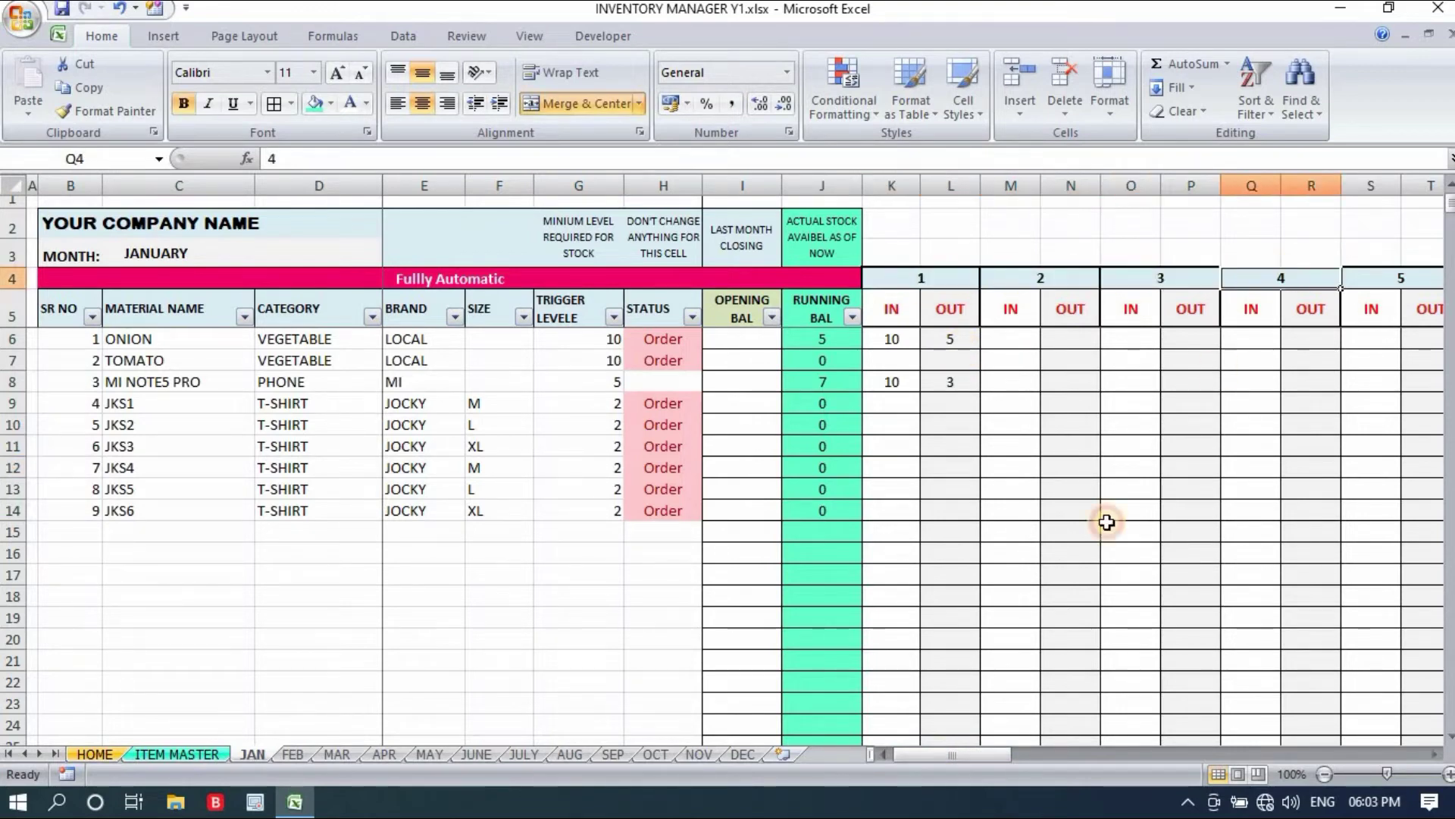
left_click_drag(979, 756, 1404, 757)
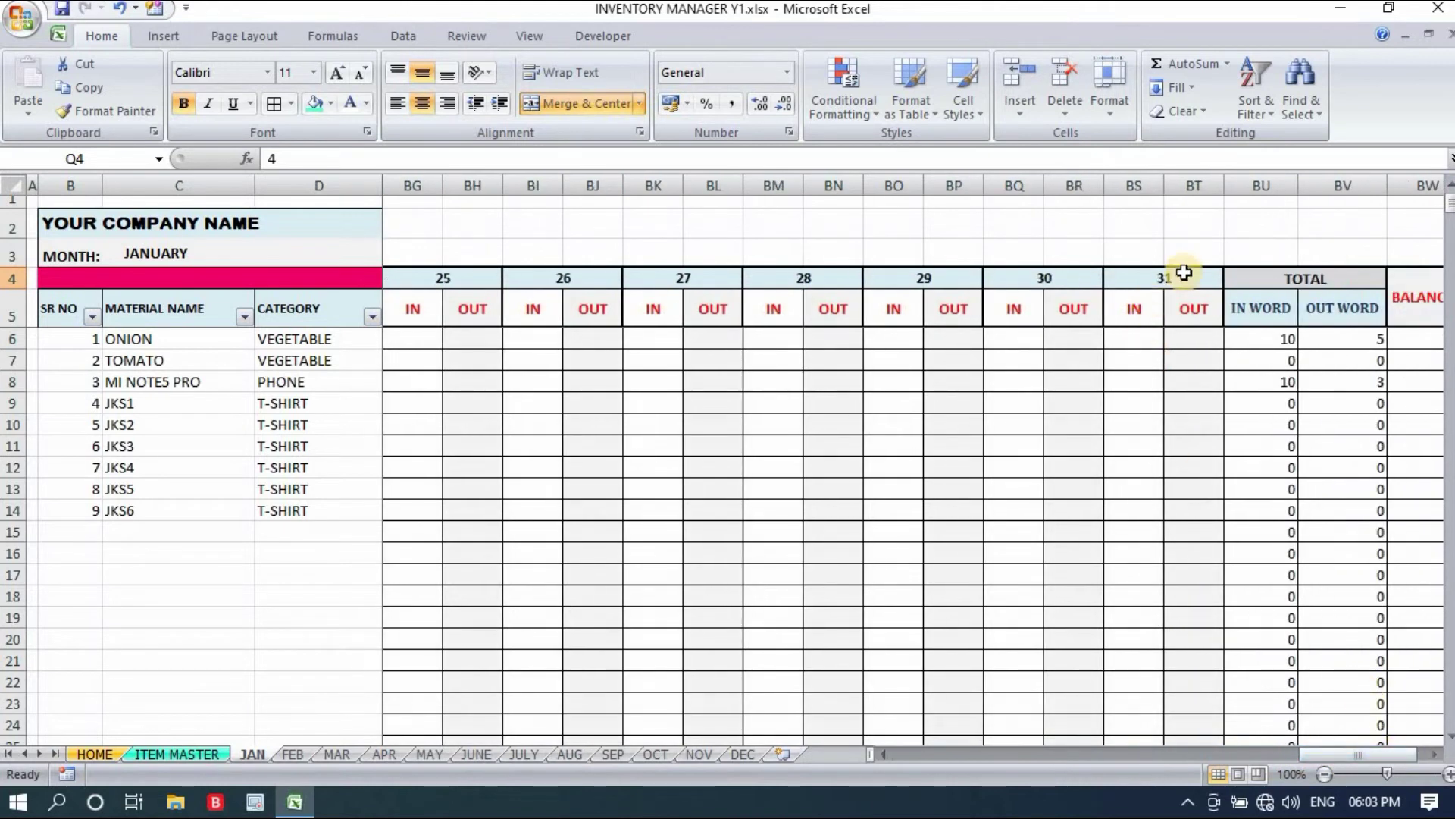
left_click(1184, 278)
left_click(198, 253)
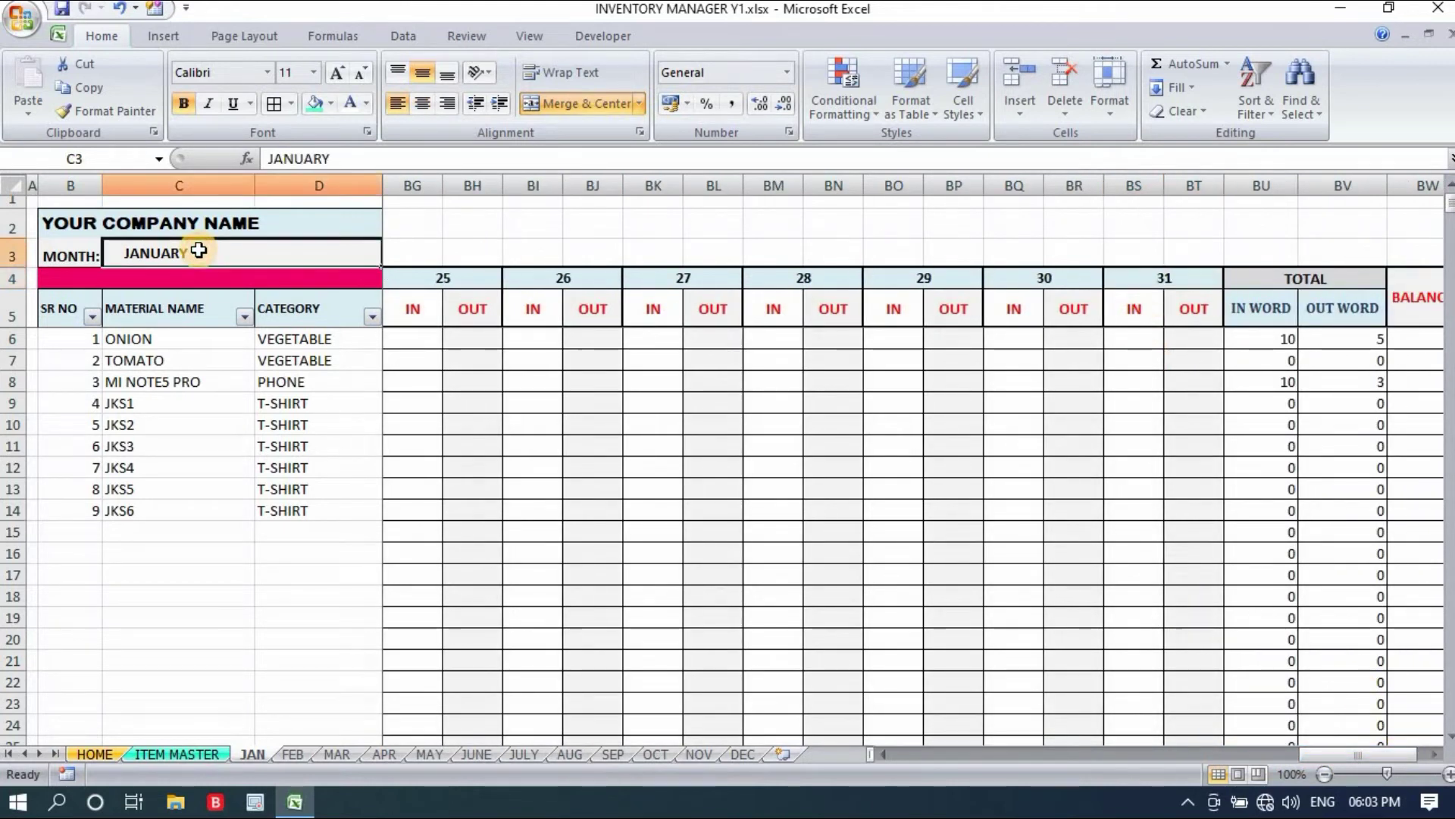
left_click(293, 754)
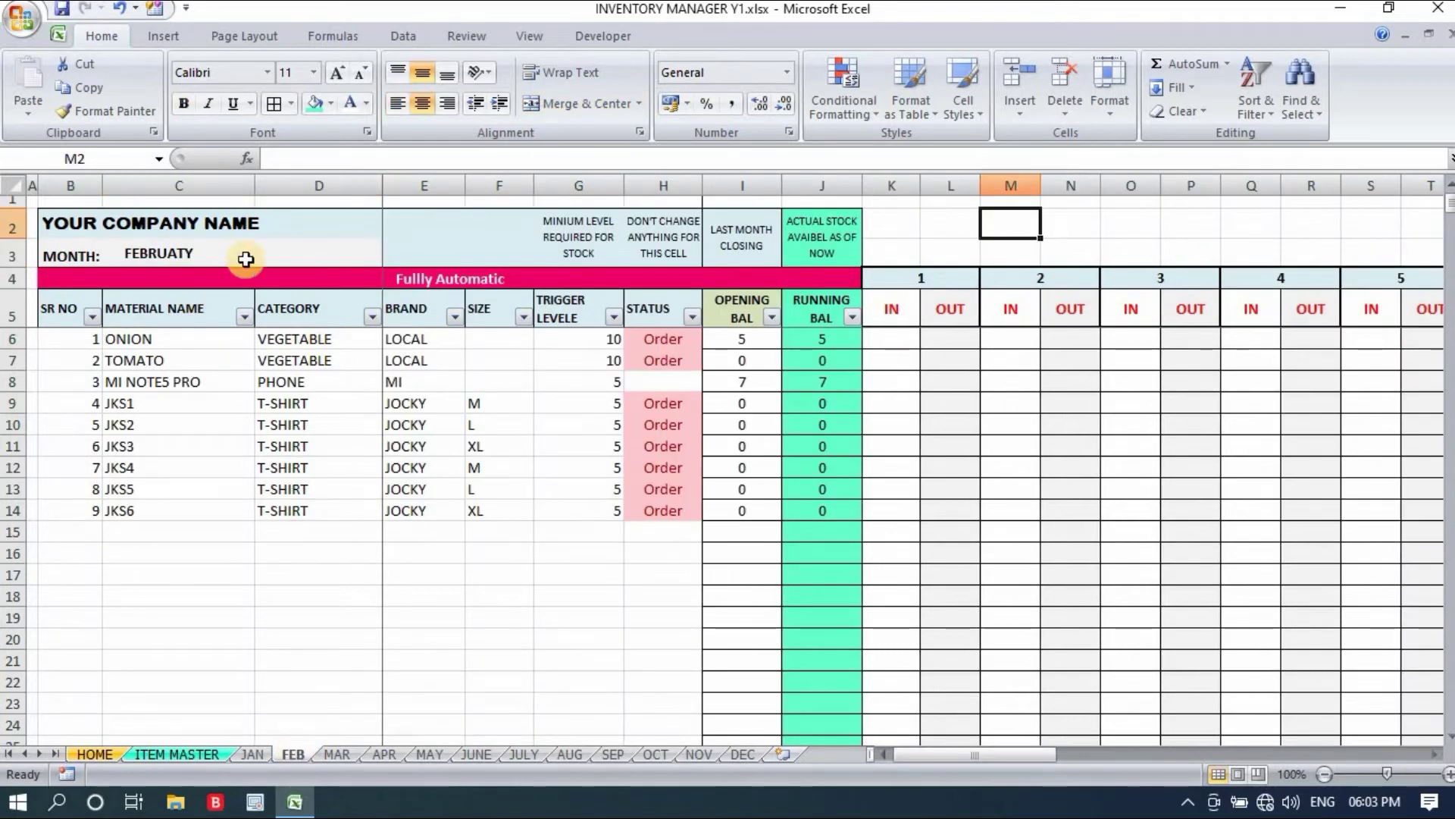
left_click_drag(978, 754, 1318, 755)
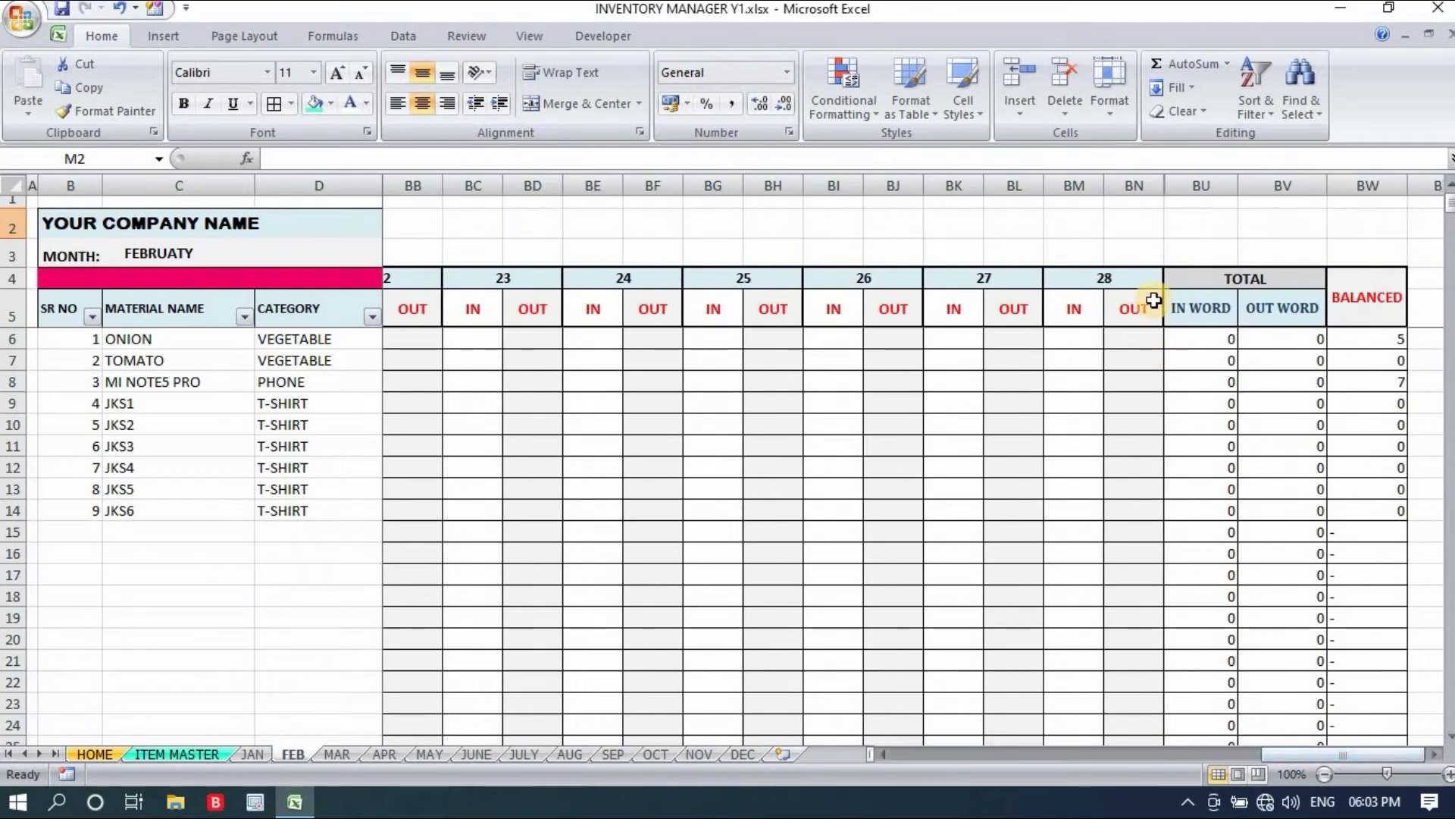
left_click(1138, 279)
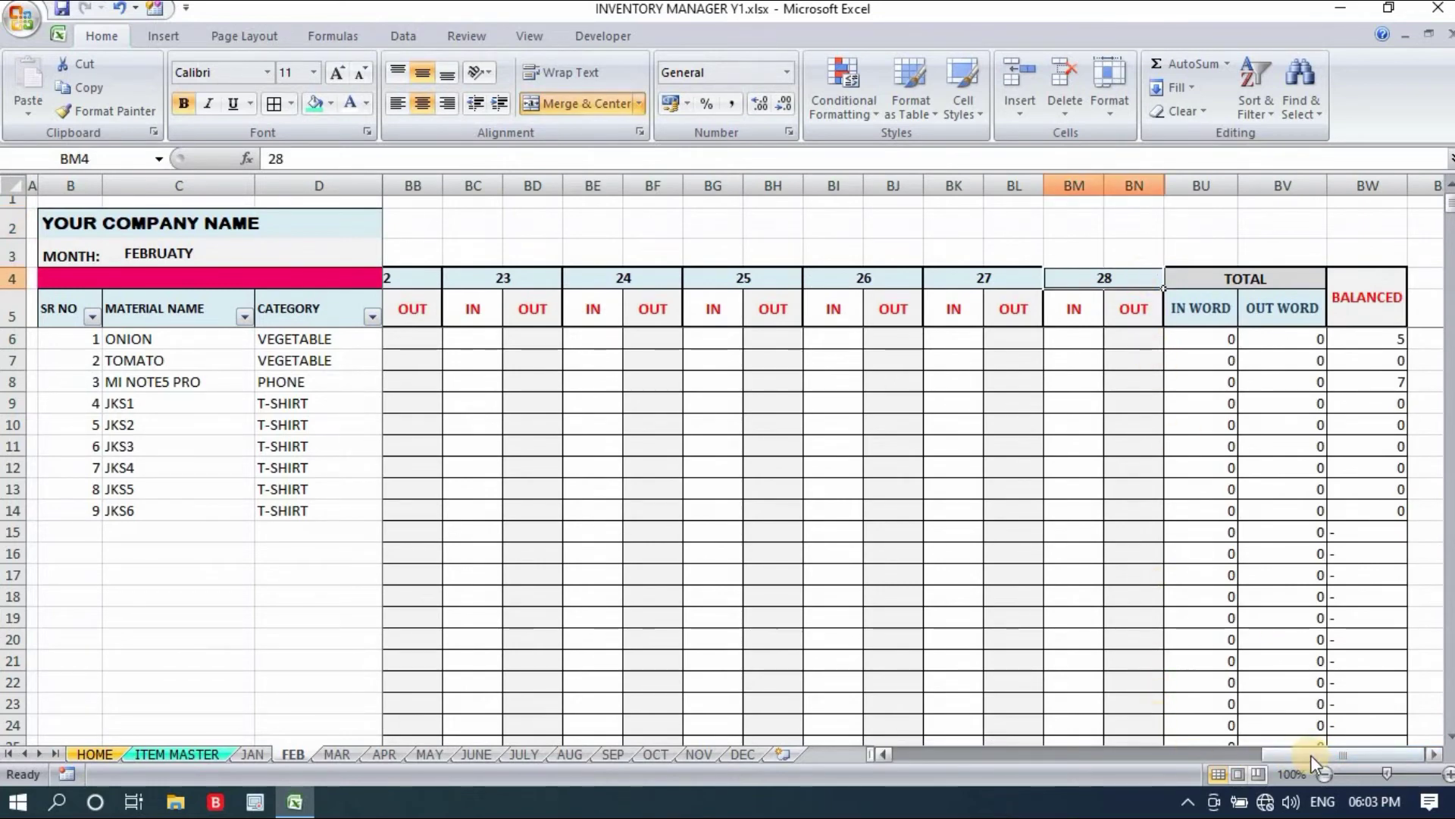
left_click_drag(1310, 755, 714, 755)
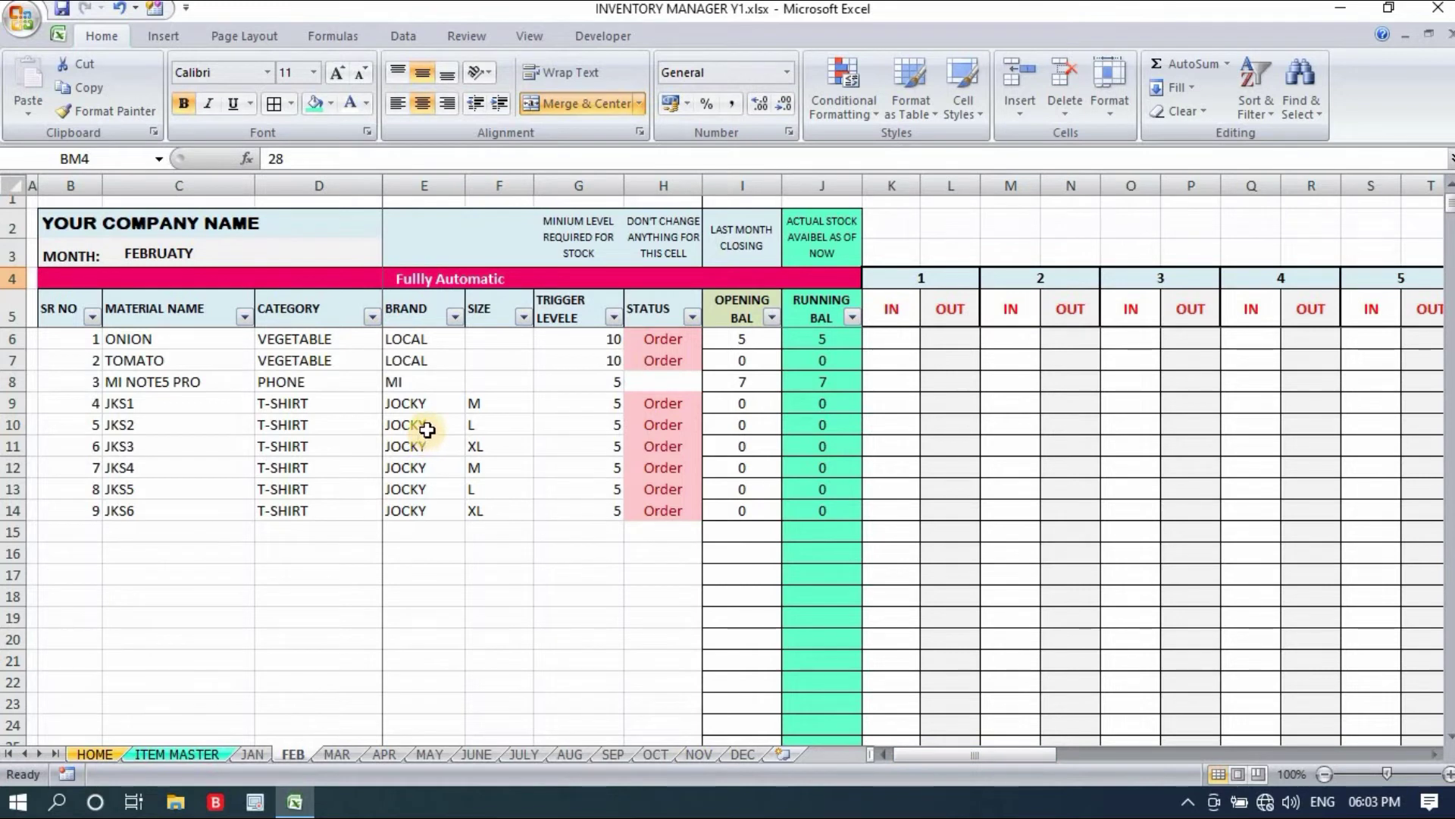
left_click(958, 219)
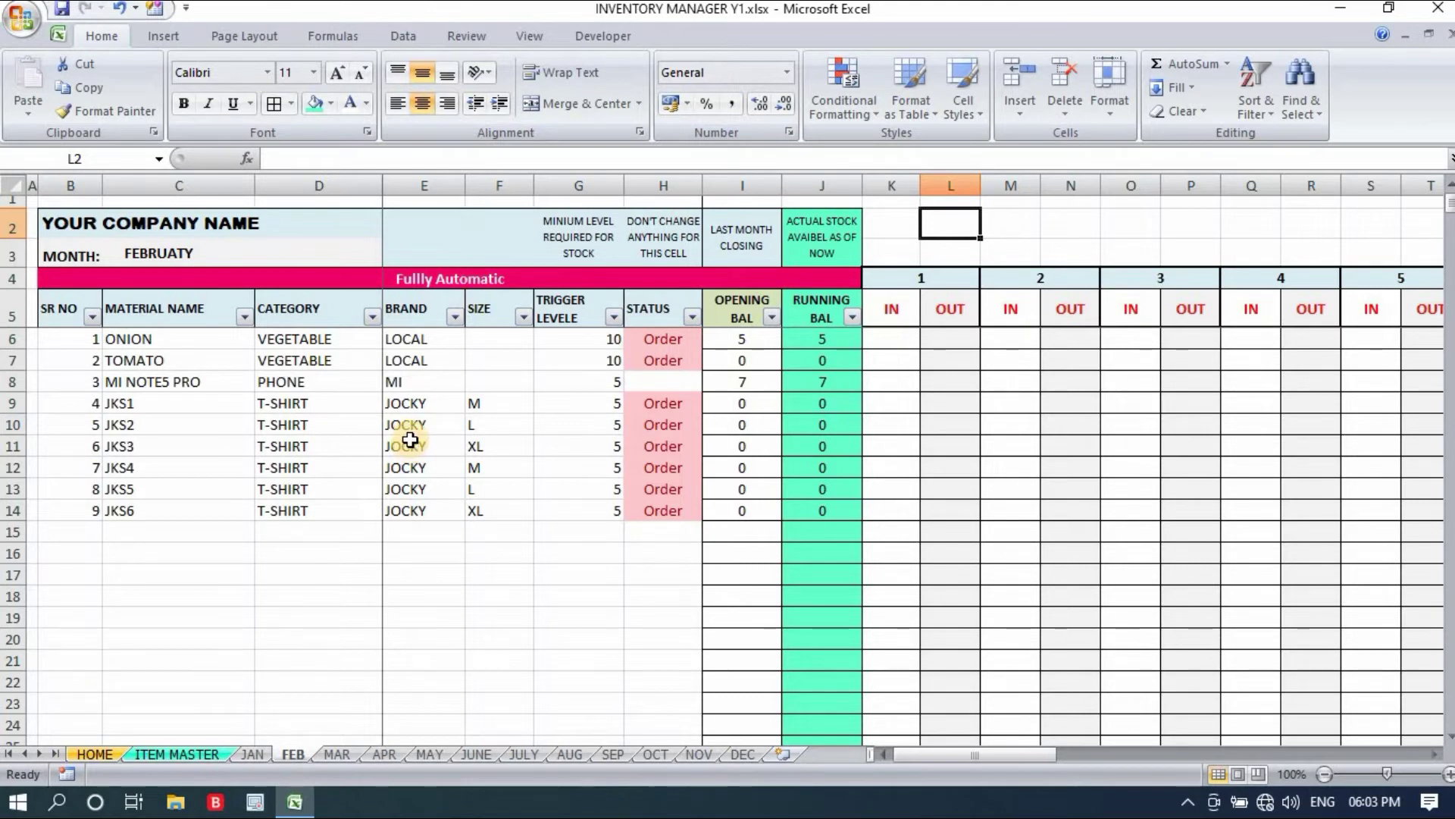
Select the ITEM MASTER table and January's daily entries, then bring up the HOME consumption report
left_click(177, 754)
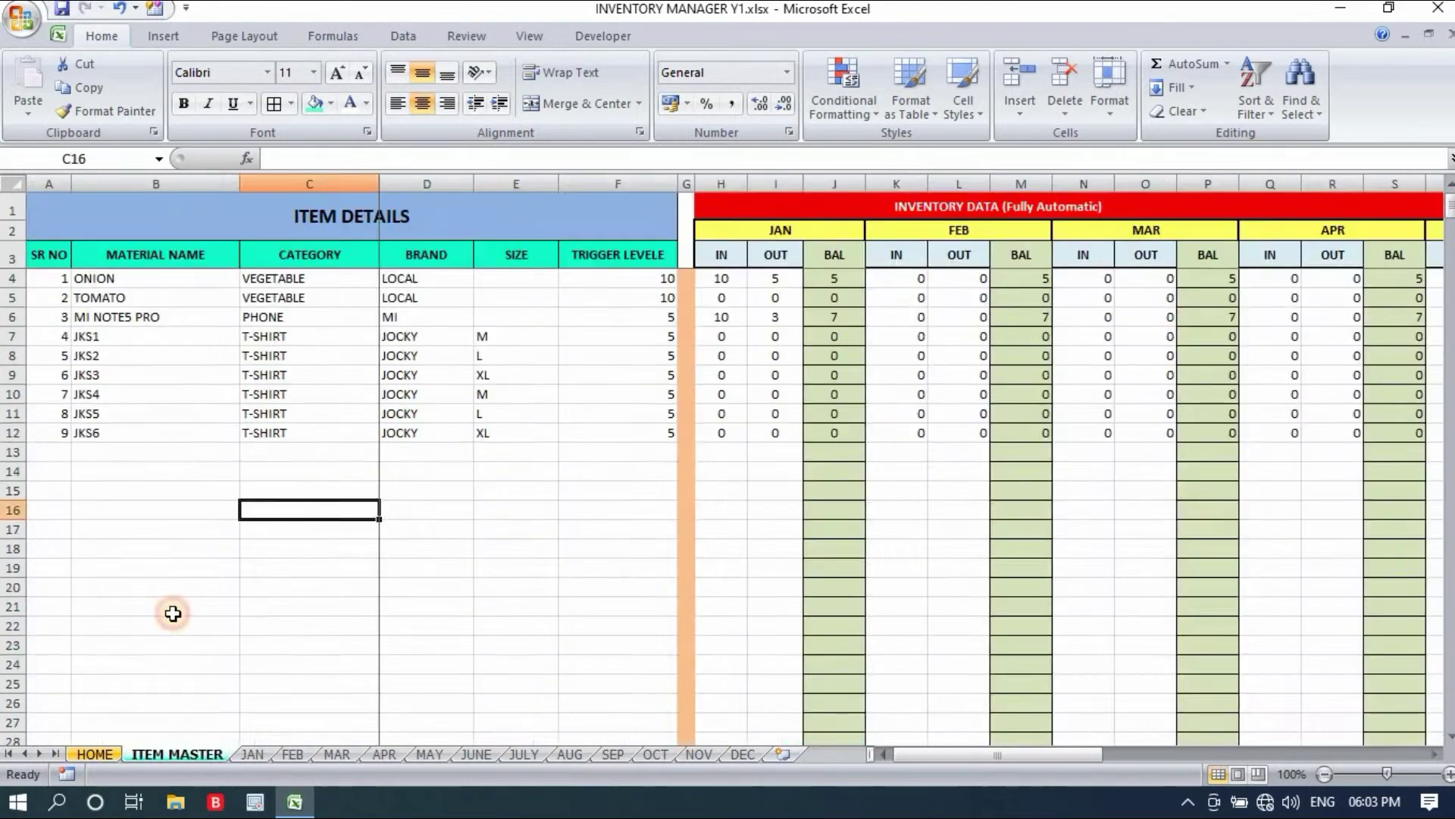
mouse_move(104, 277)
left_mouse_down()
mouse_move(578, 566)
mouse_move(599, 560)
left_mouse_up()
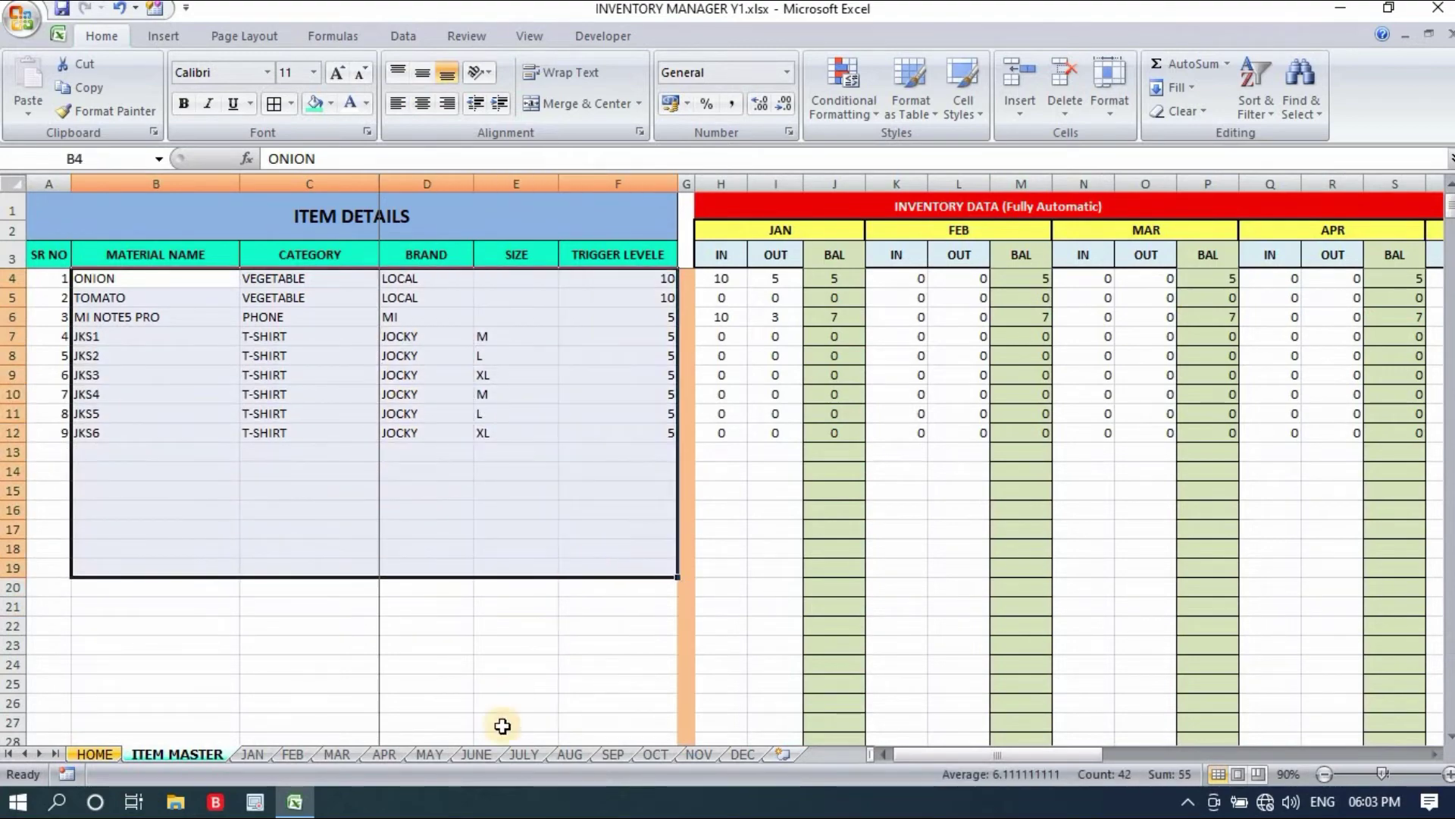
left_click(253, 754)
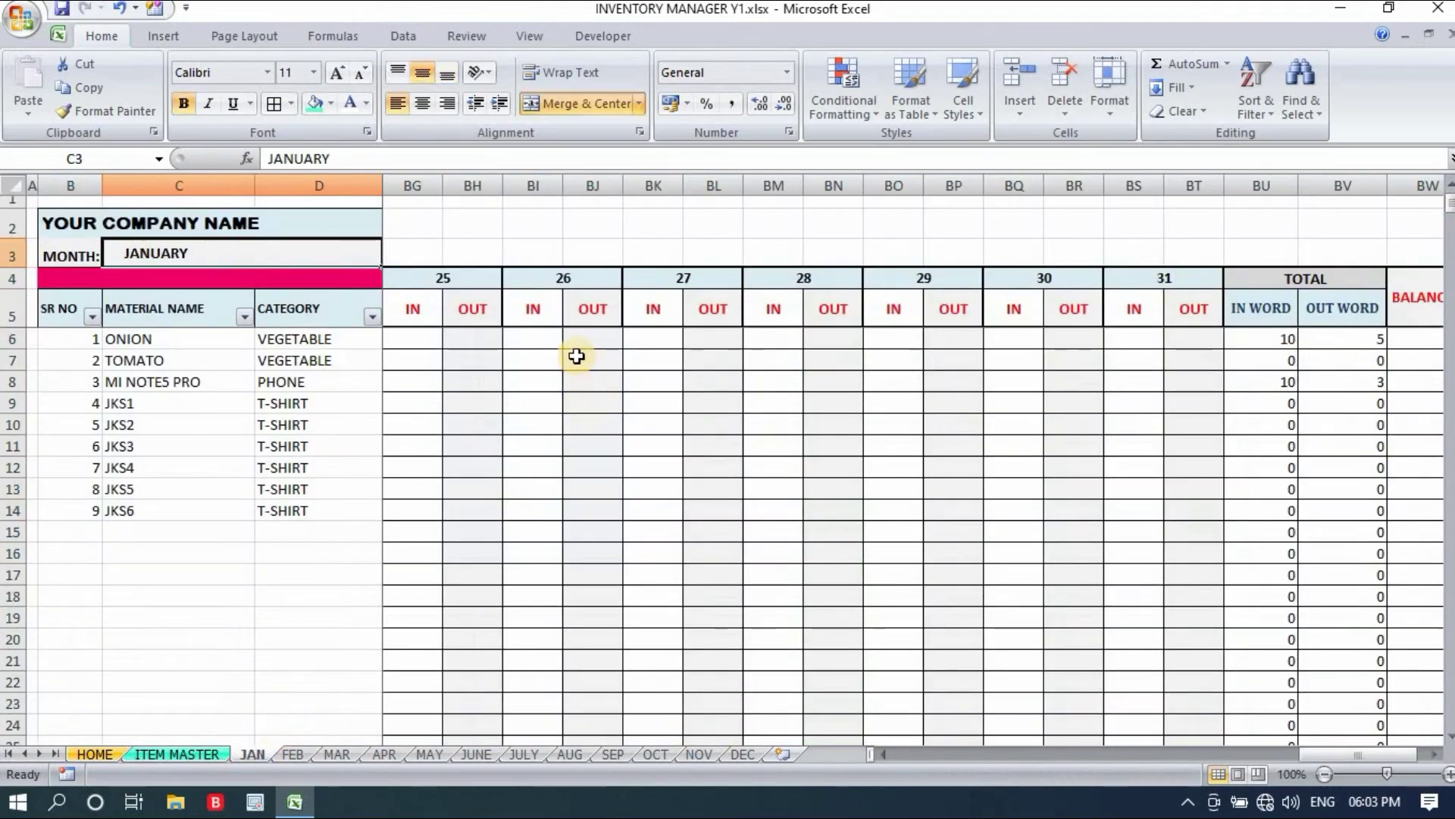
left_click_drag(1334, 756, 977, 758)
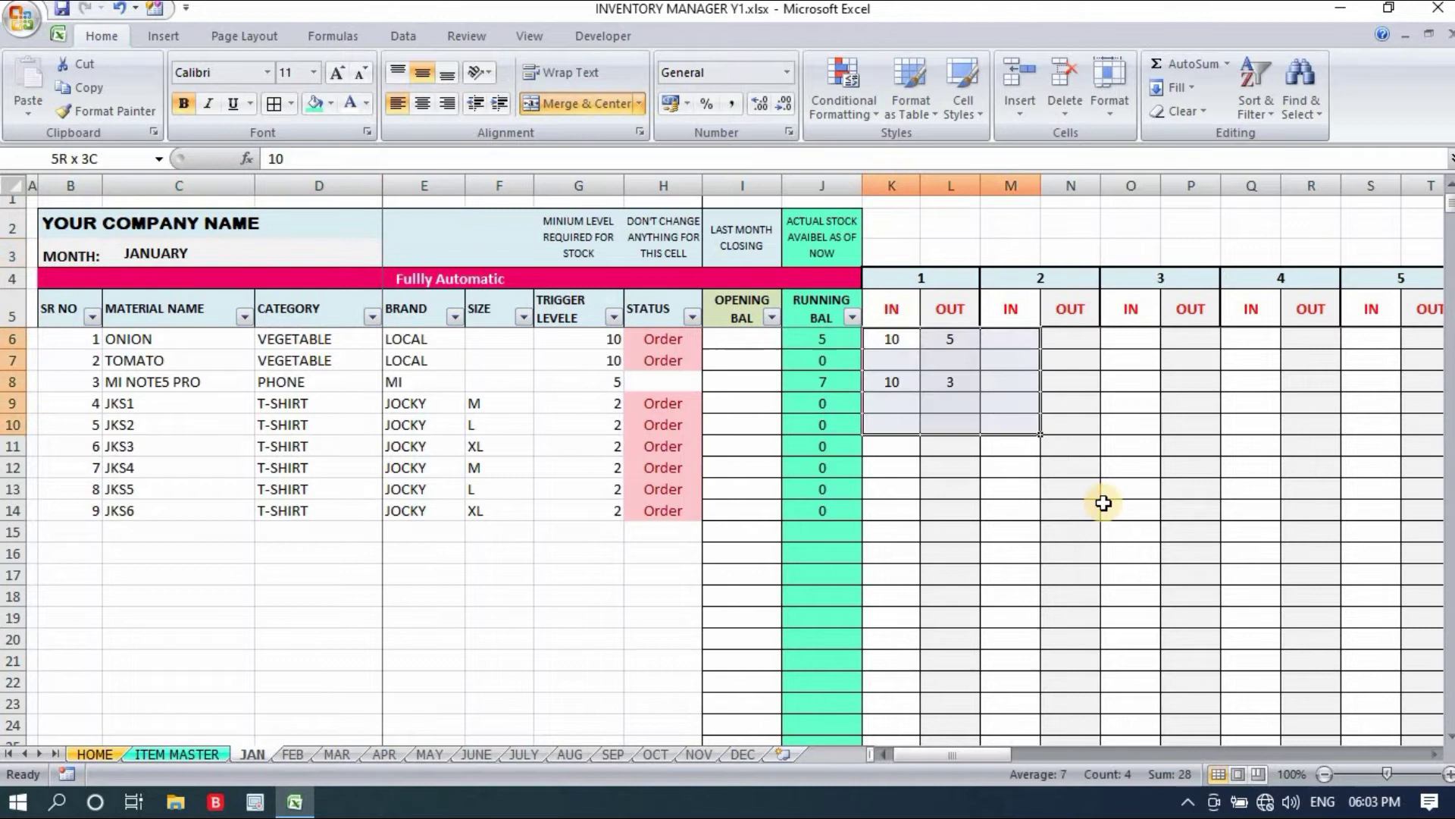
left_click_drag(892, 339, 1130, 510)
left_click(98, 751)
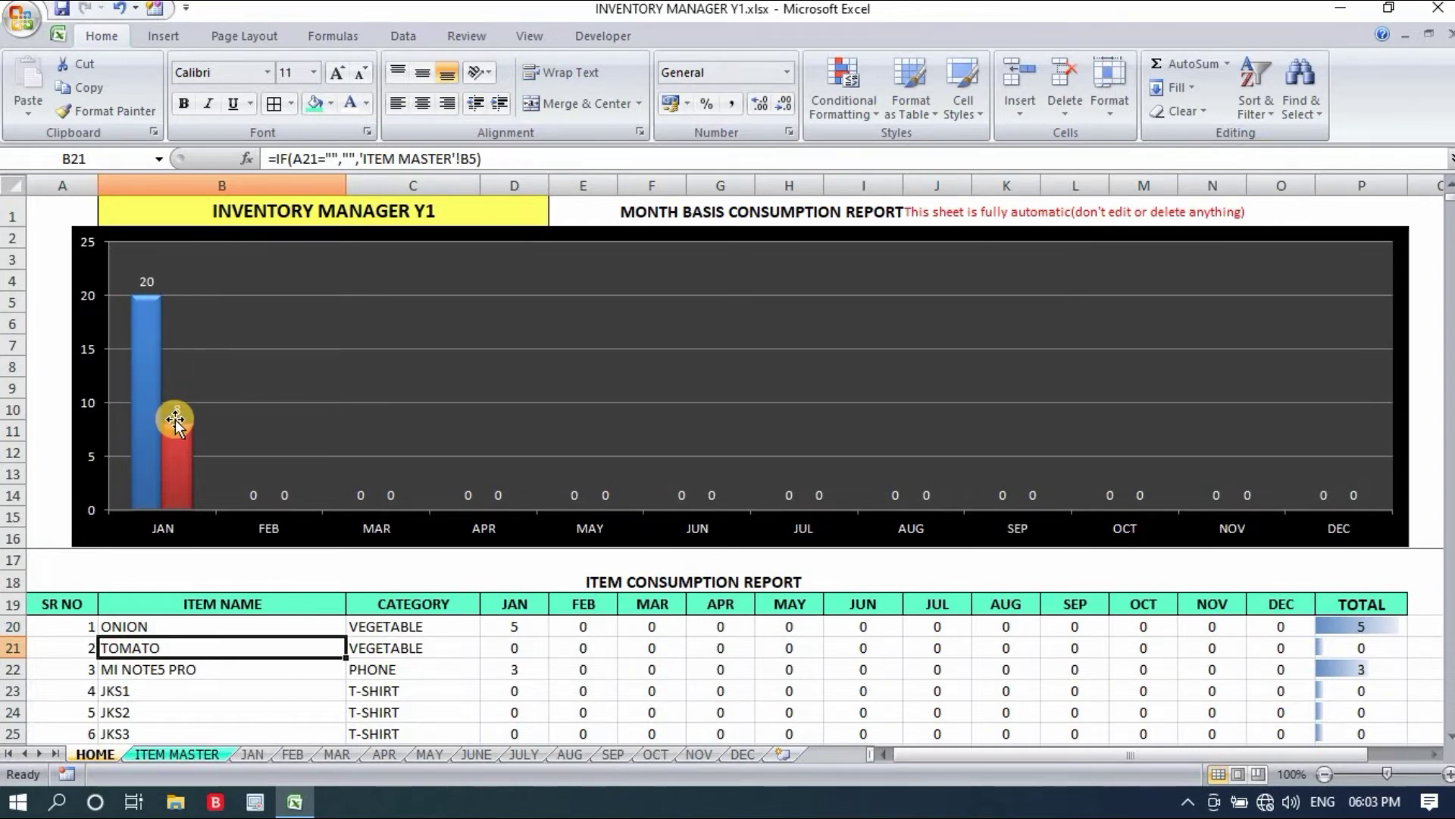
On FEB, record day-1 stock of JKS1 10 in, 2 out and JKS2 2 in, 2 out, then show HOME
left_click(293, 756)
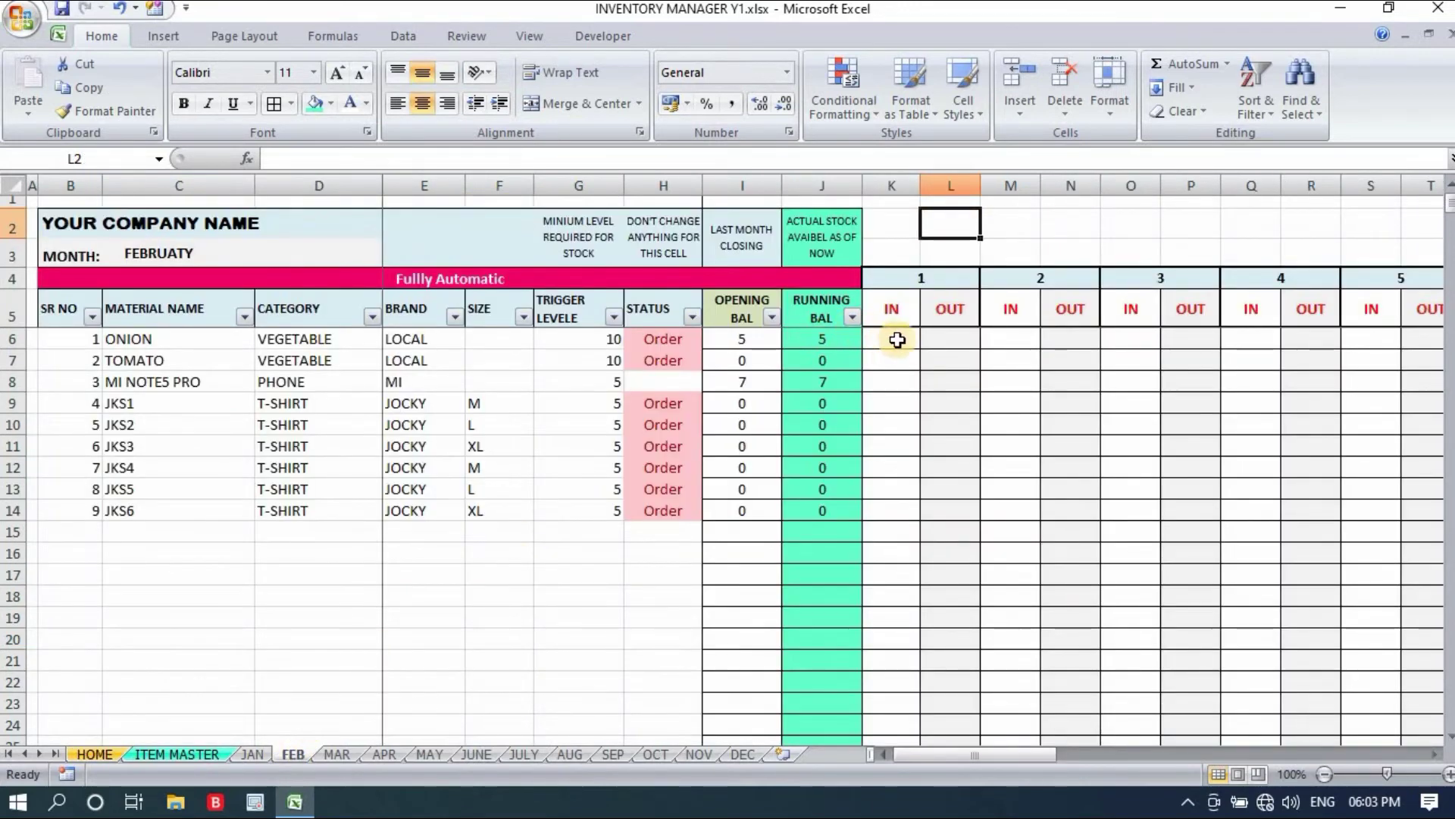
left_click(892, 339)
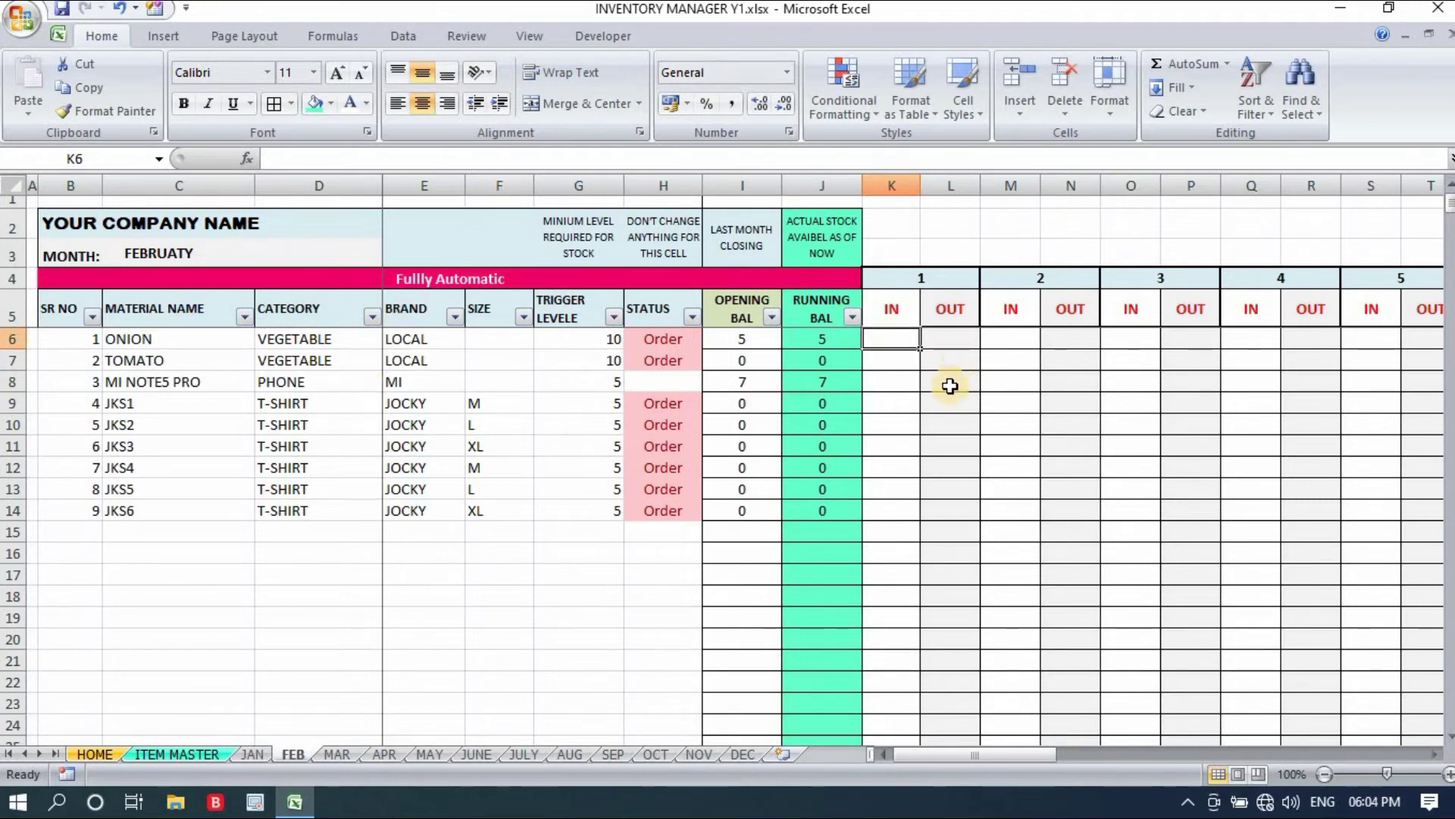
left_click(898, 401)
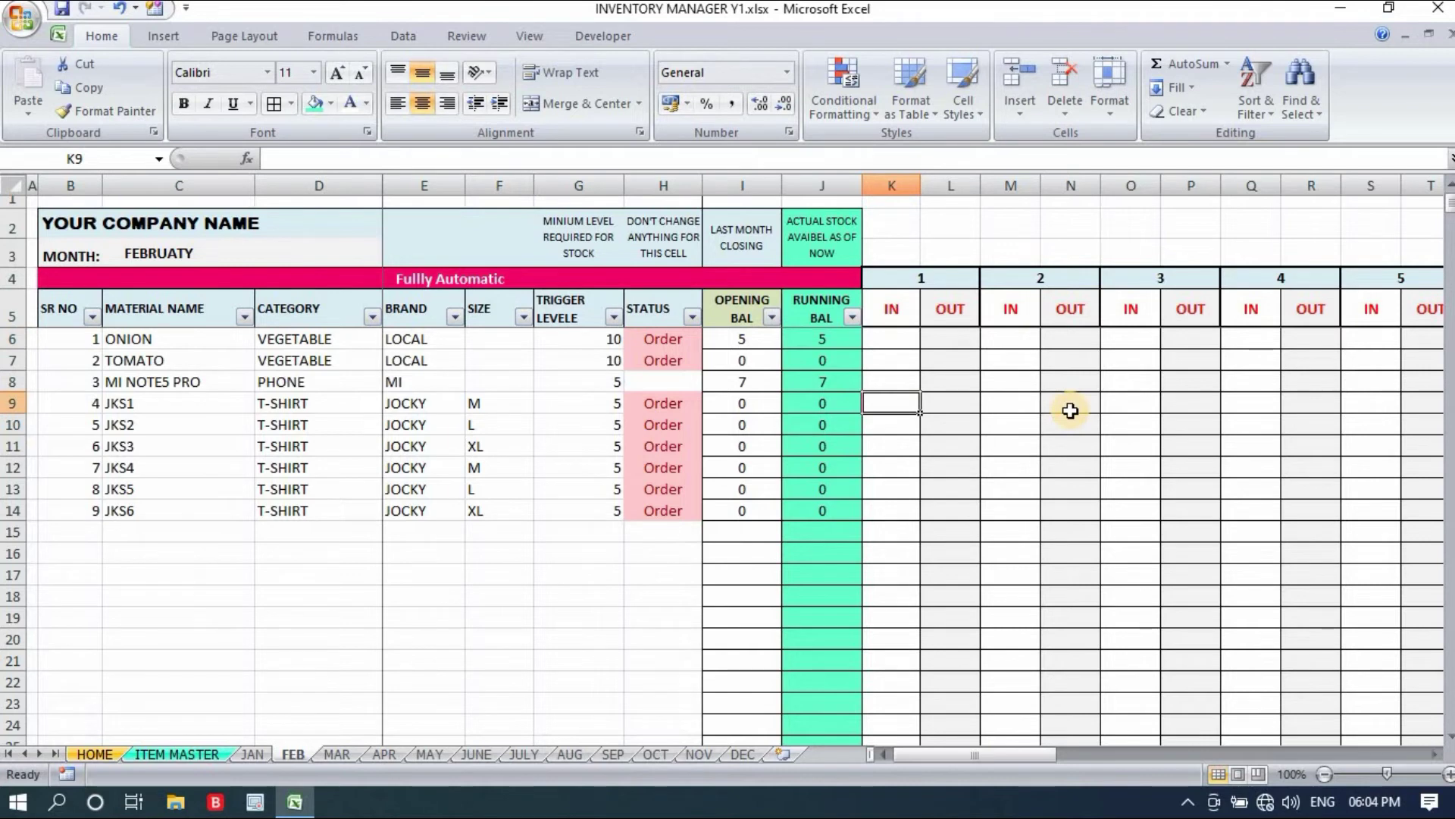
type("10")
key("Return")
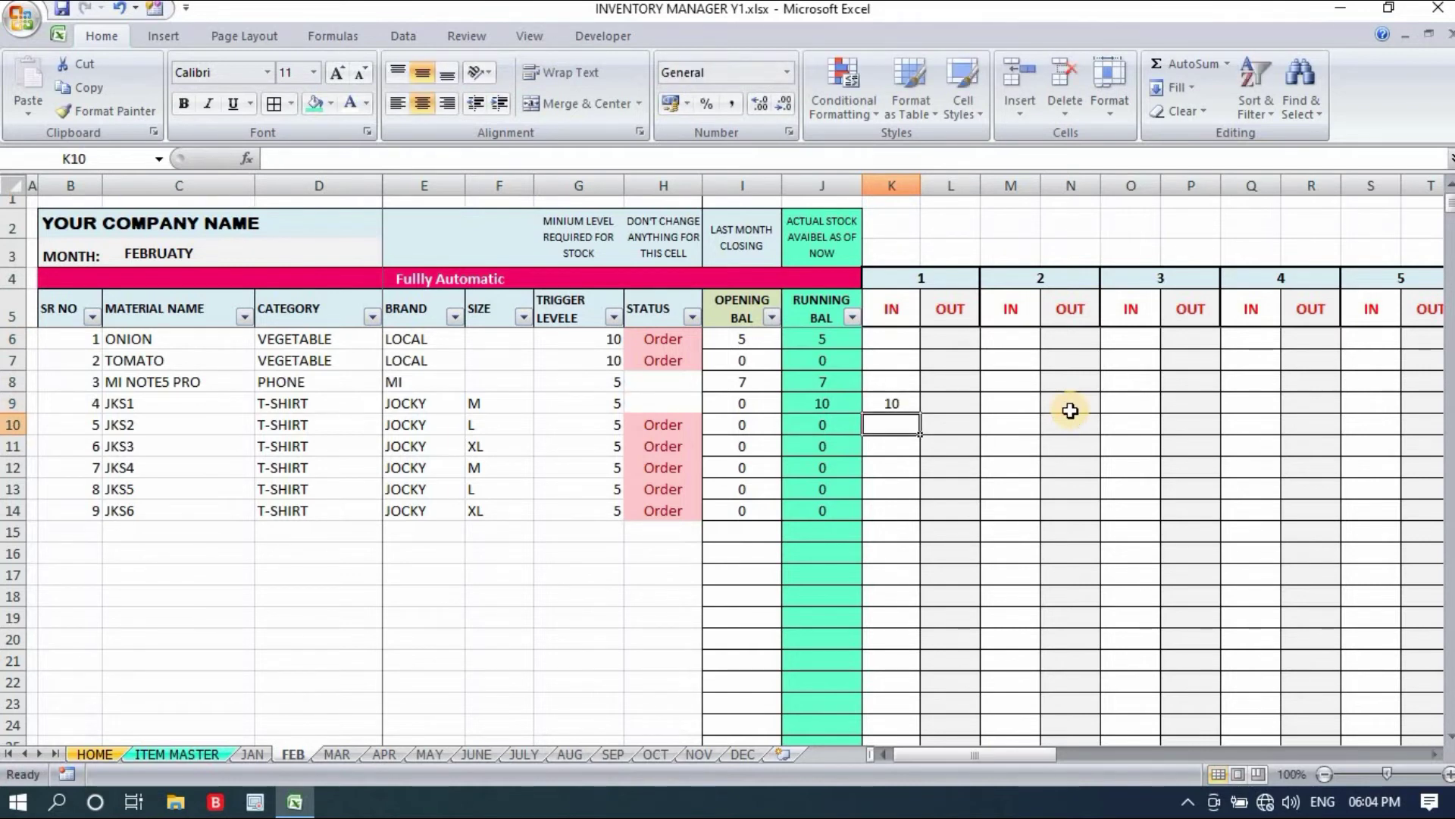
type("2")
key("Return")
left_click(961, 401)
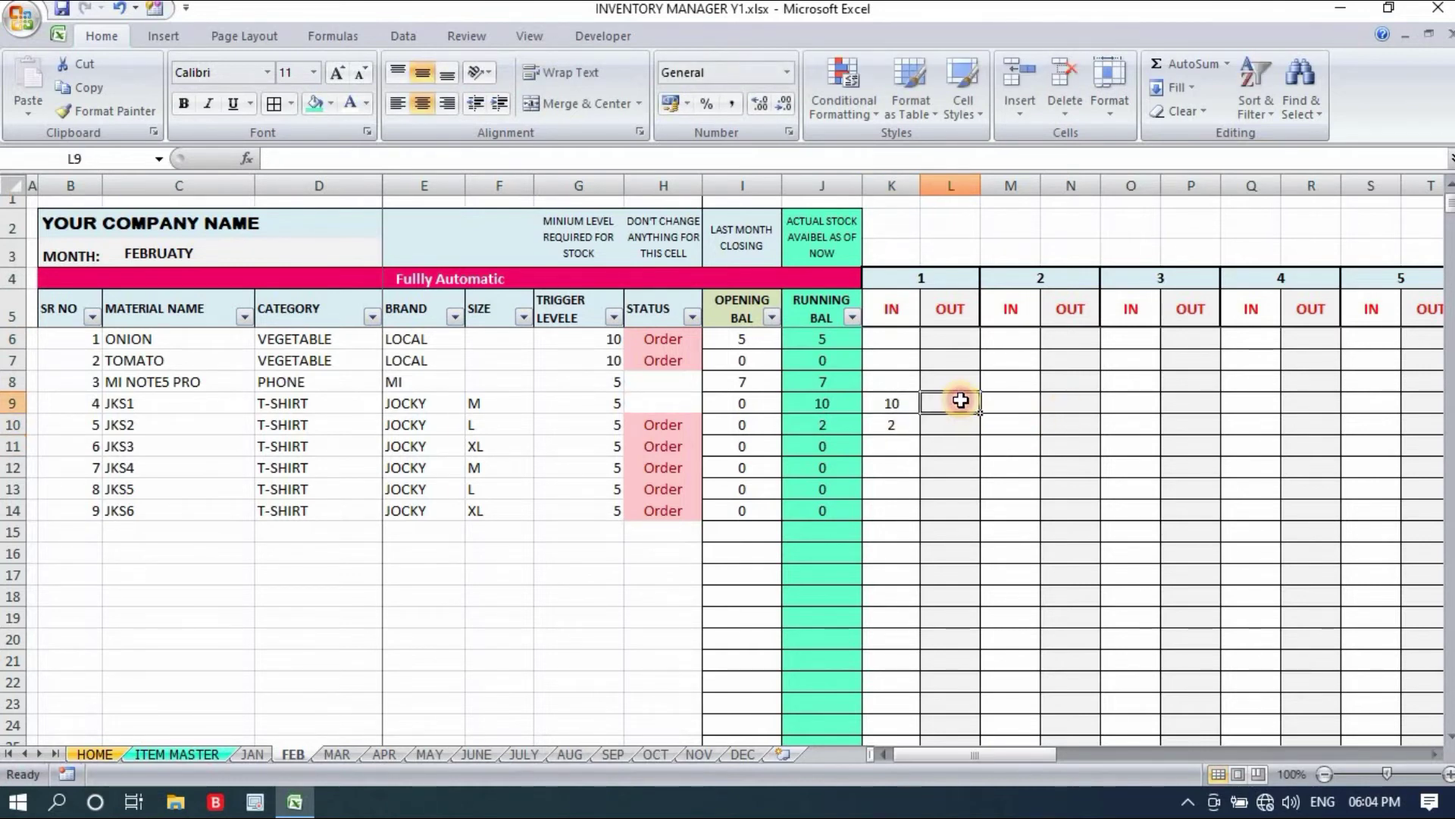
type("2")
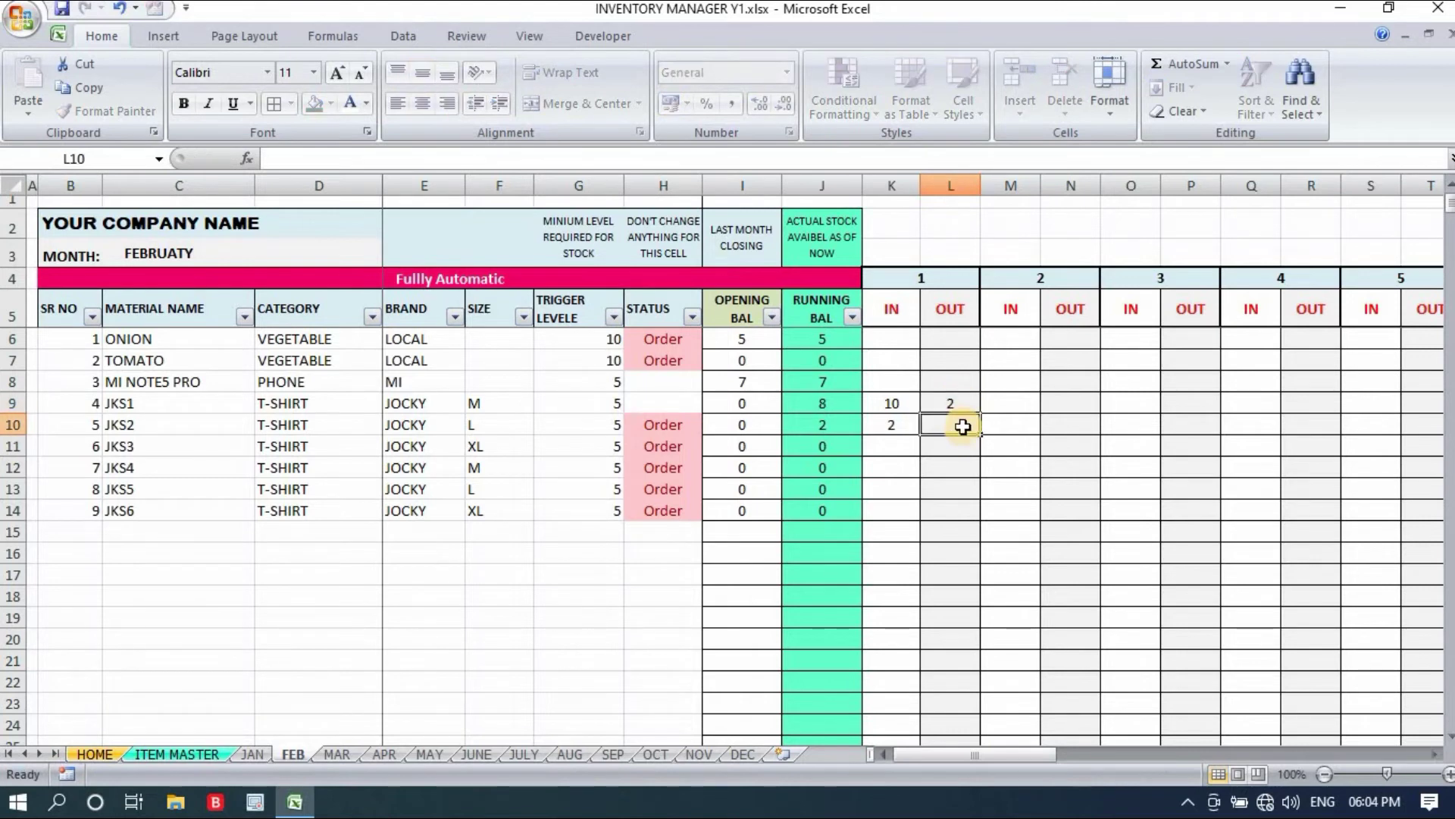
key("Return")
type("2")
key("Return")
key("Return")
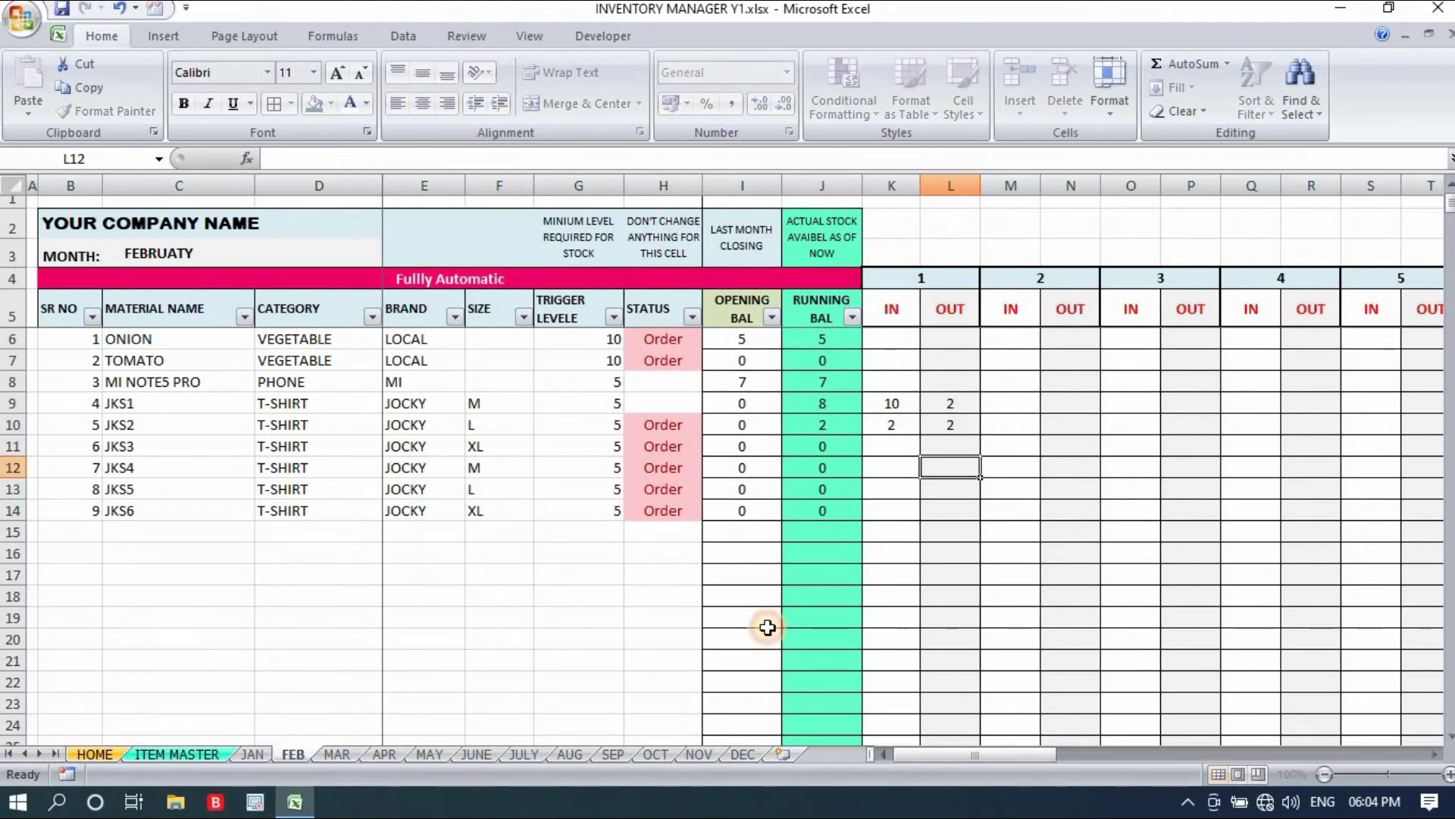
left_click(94, 754)
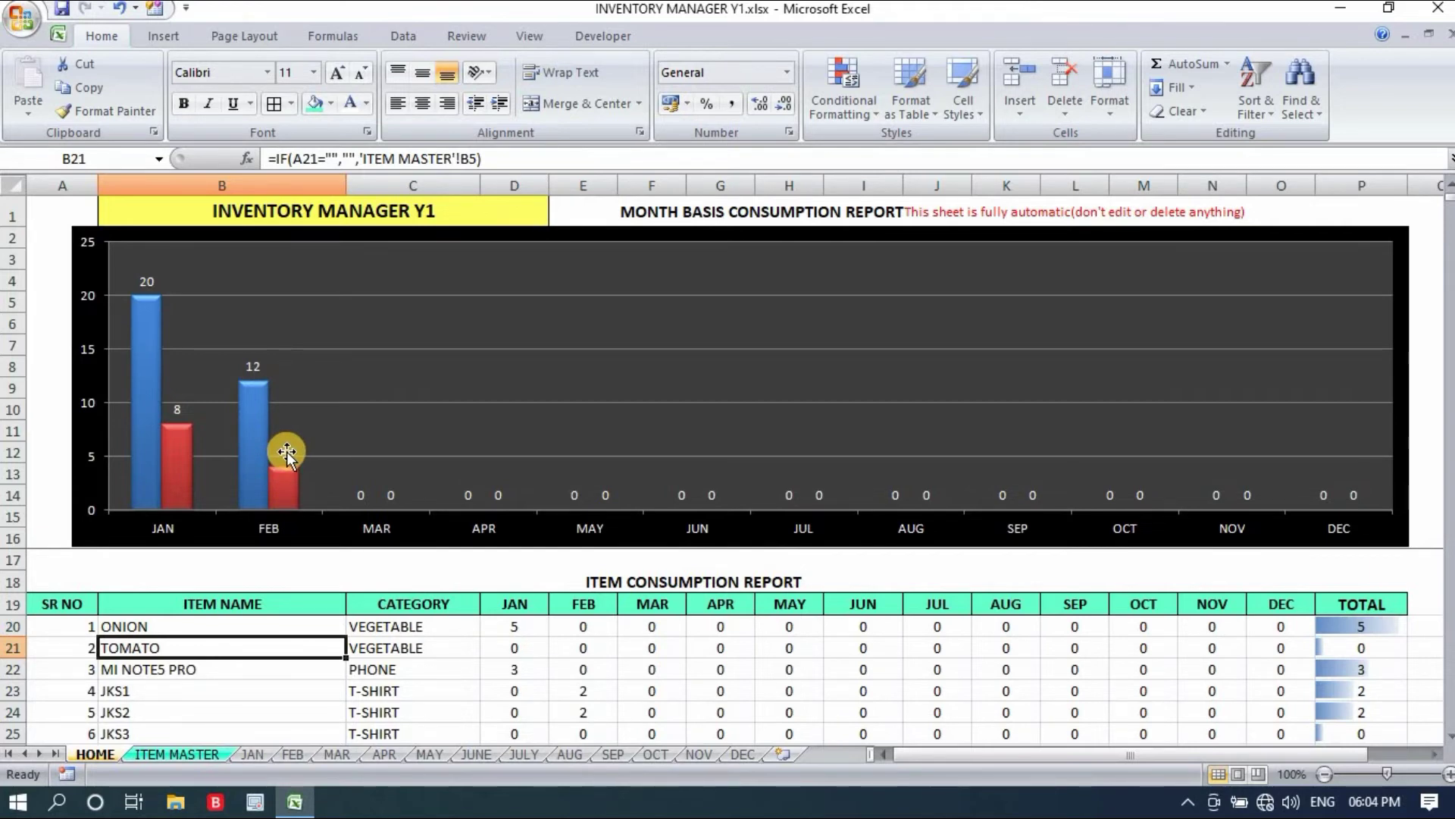
left_click(410, 574)
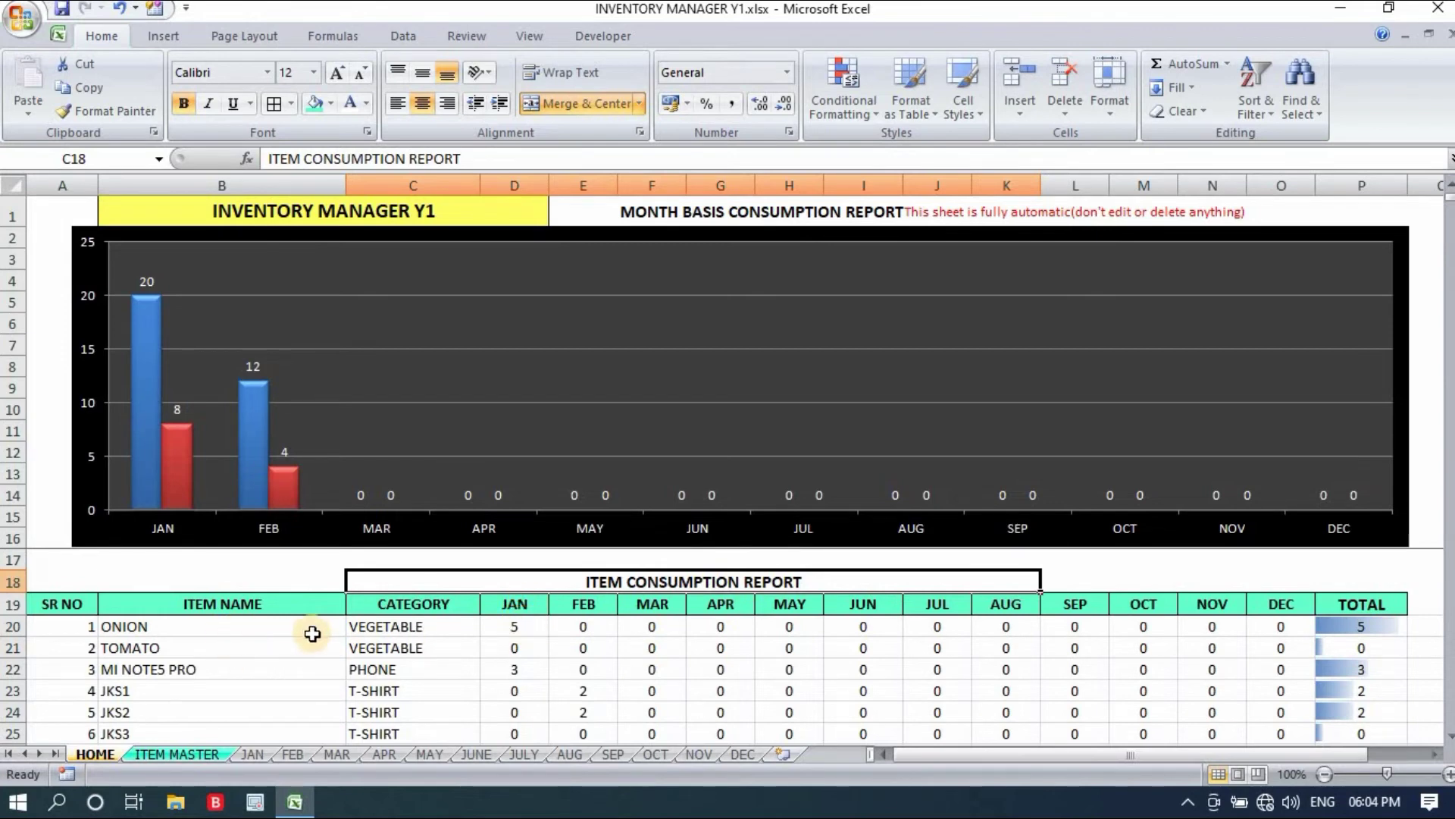
left_click(534, 626)
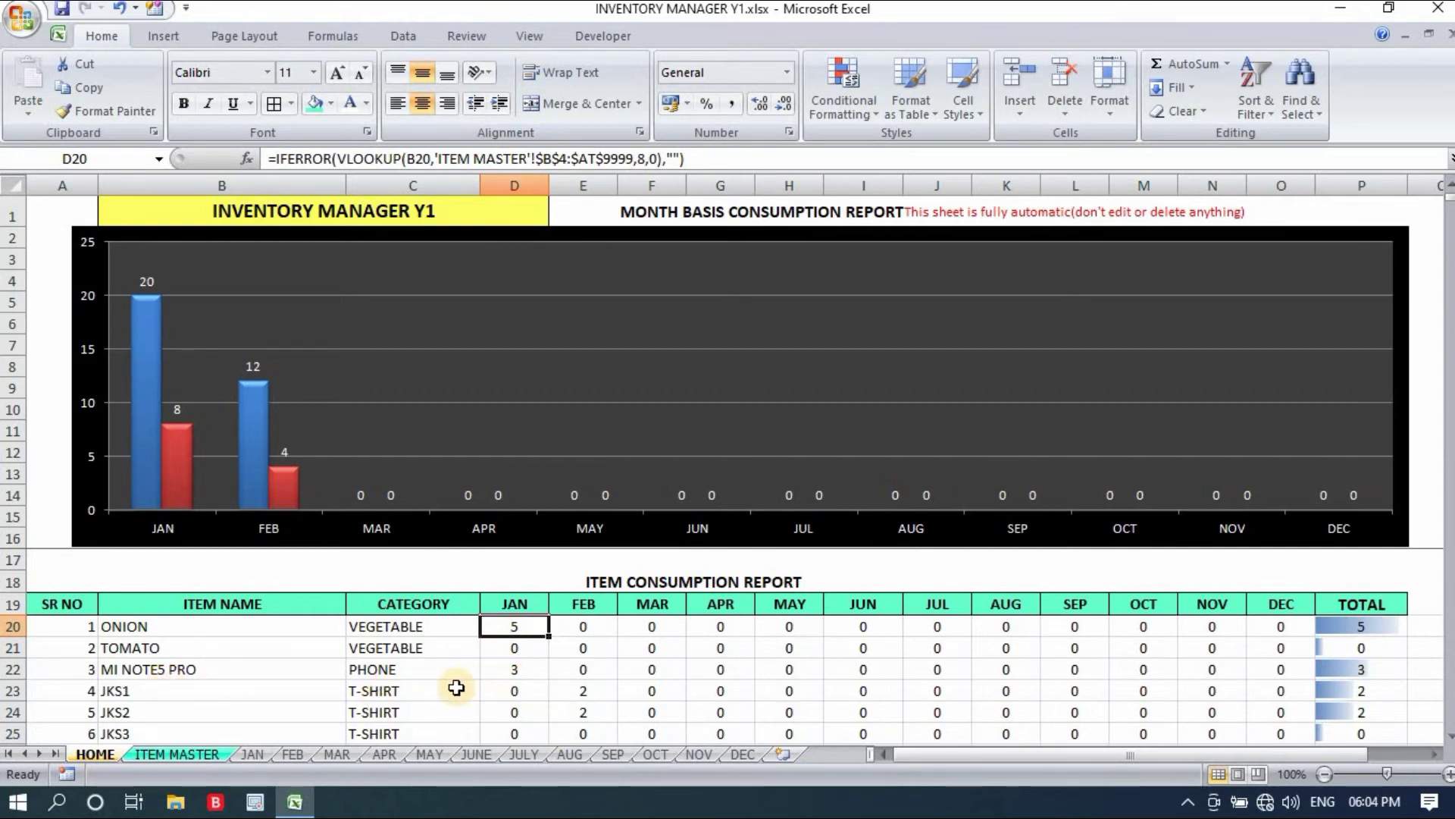
left_click(537, 672)
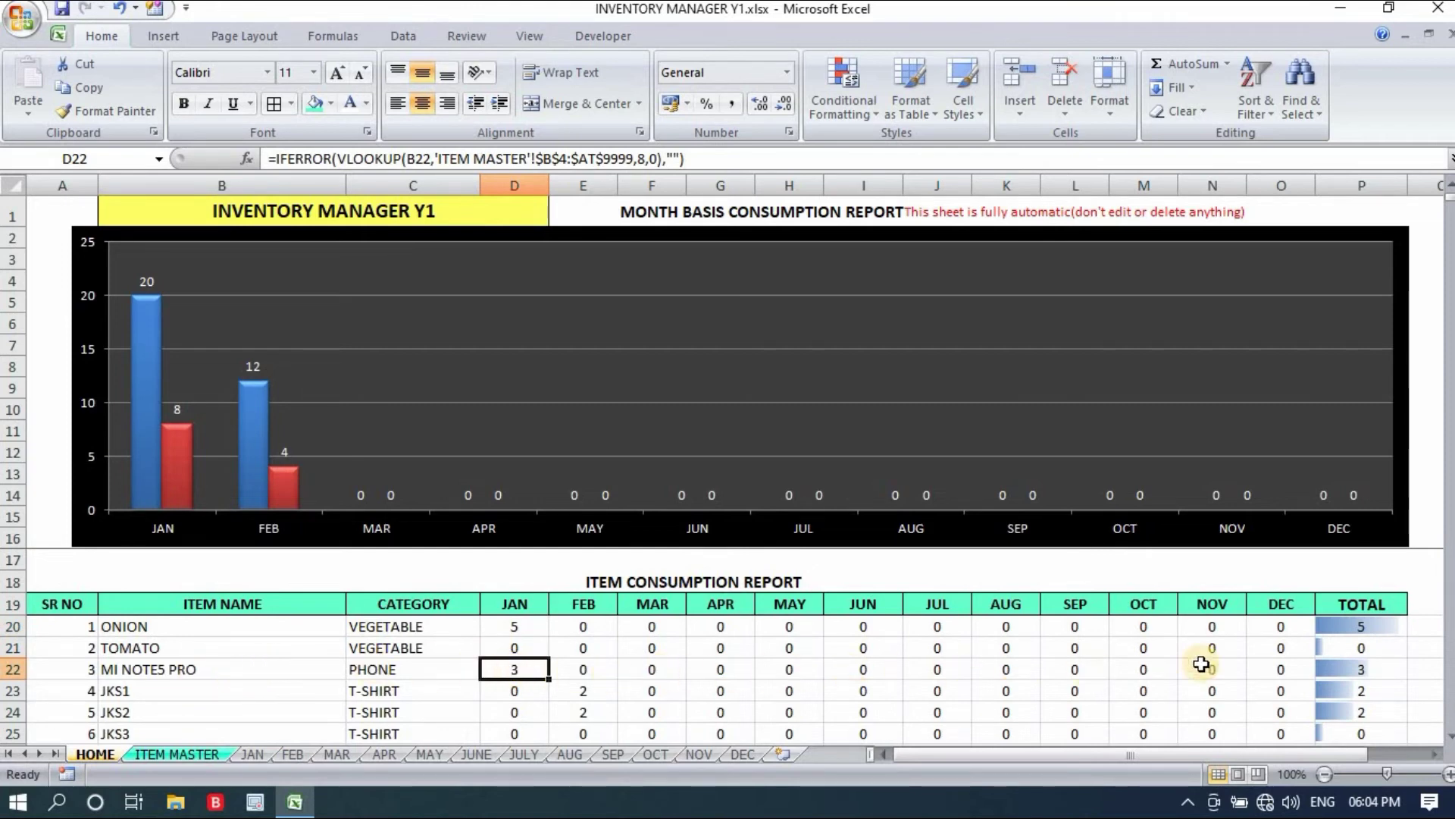
left_click(1393, 668)
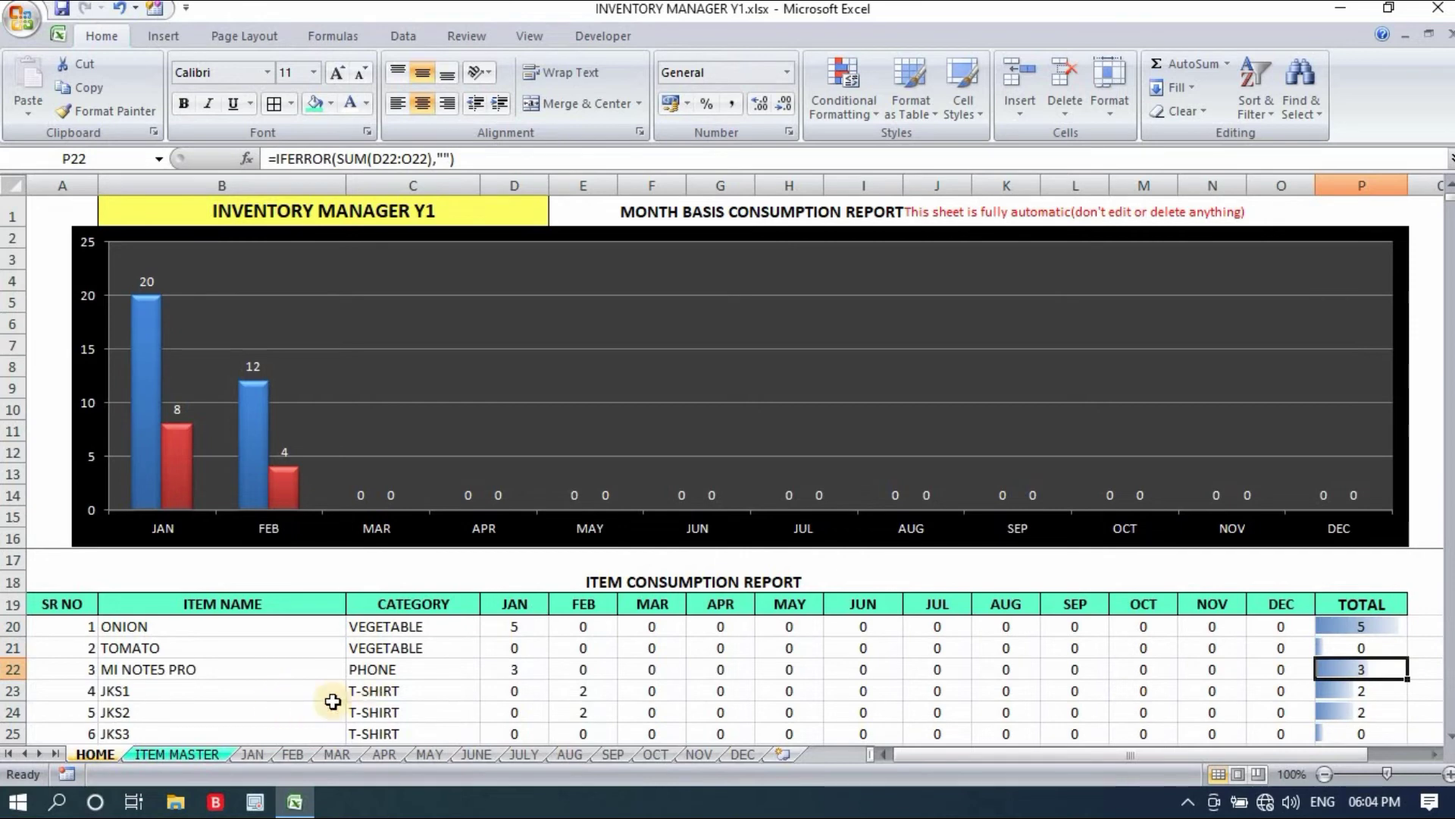
left_click(160, 690)
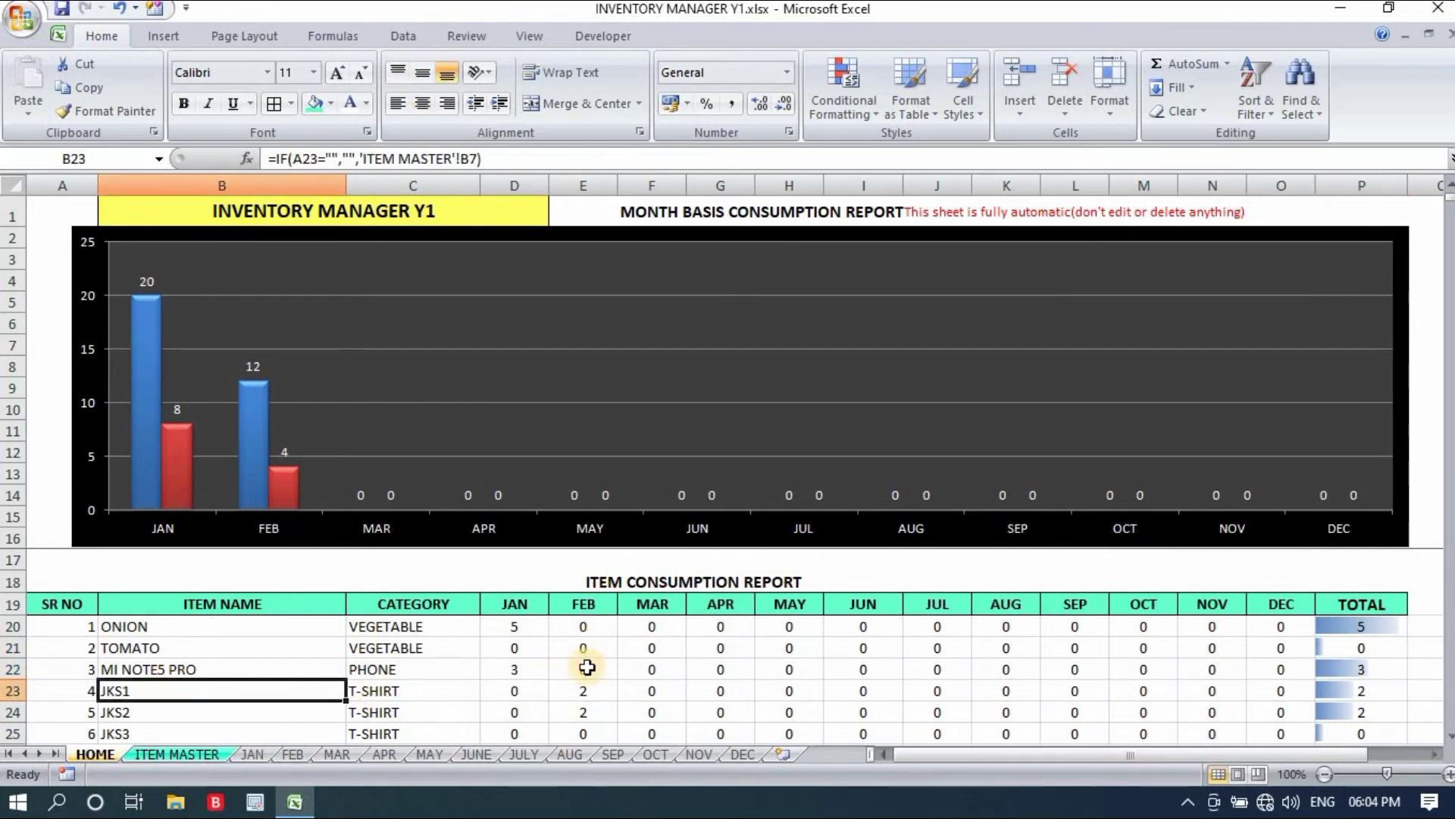
left_click_drag(590, 691, 591, 713)
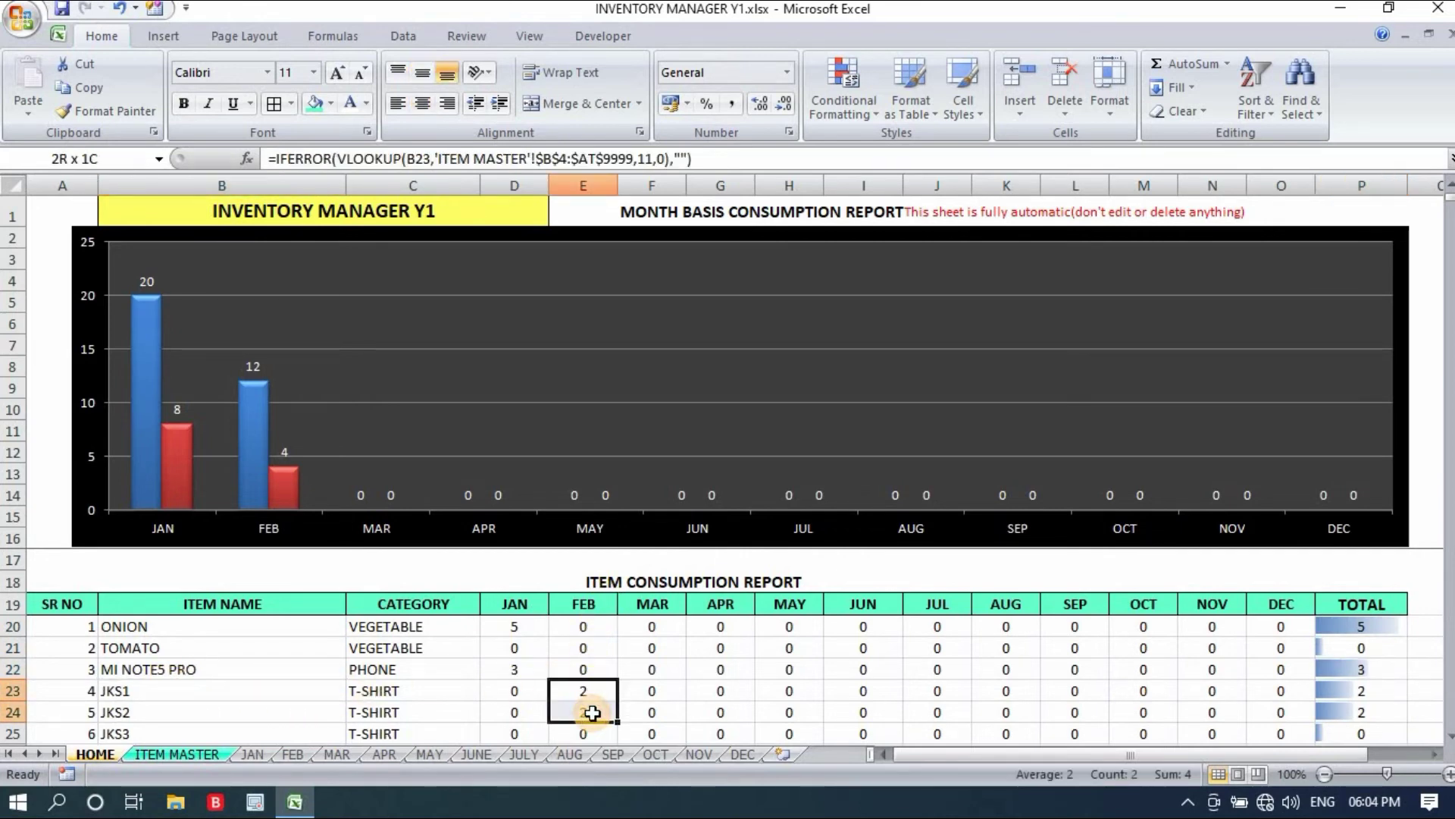
left_click_drag(1363, 690, 1363, 713)
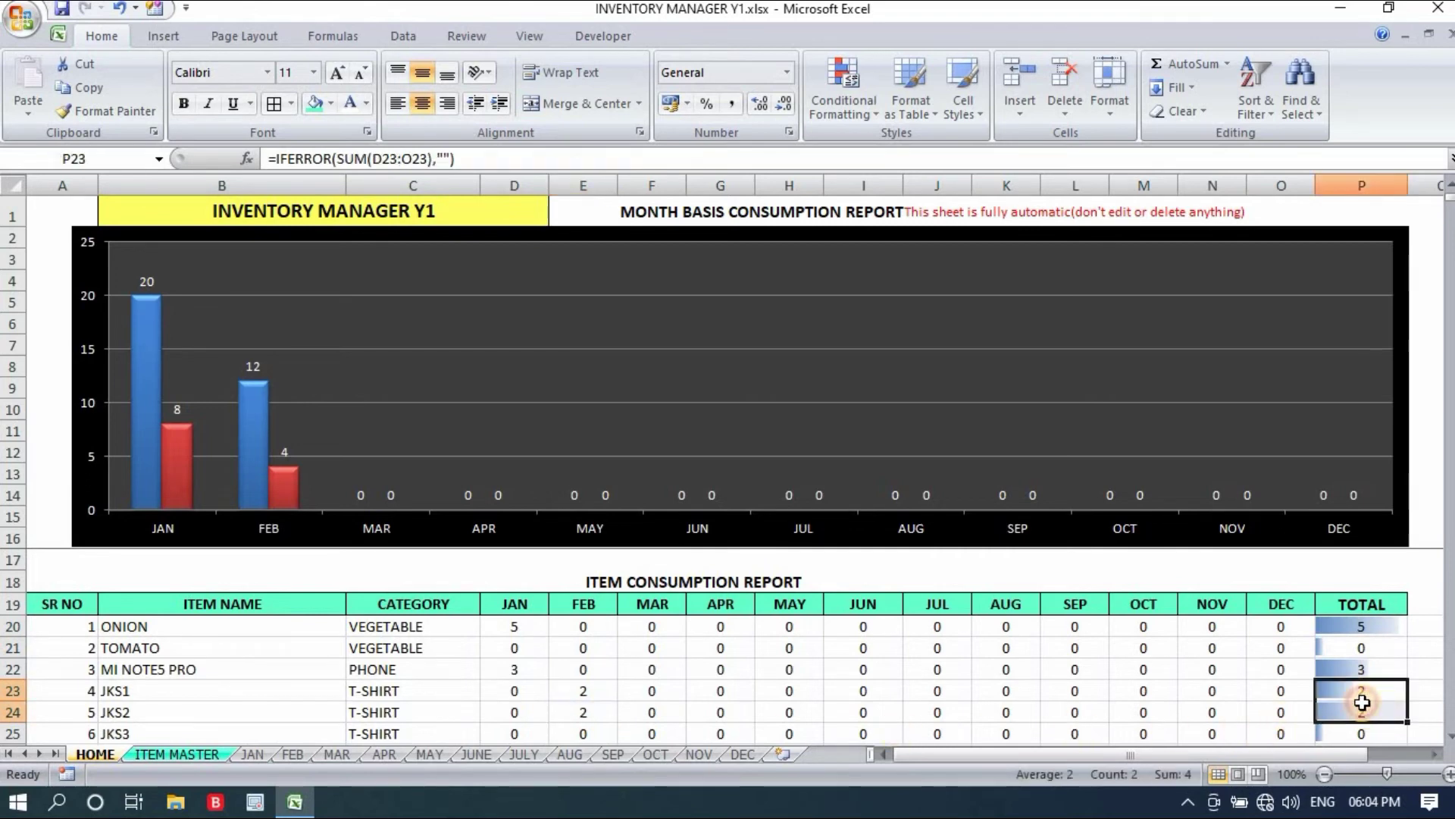
left_click(1429, 649)
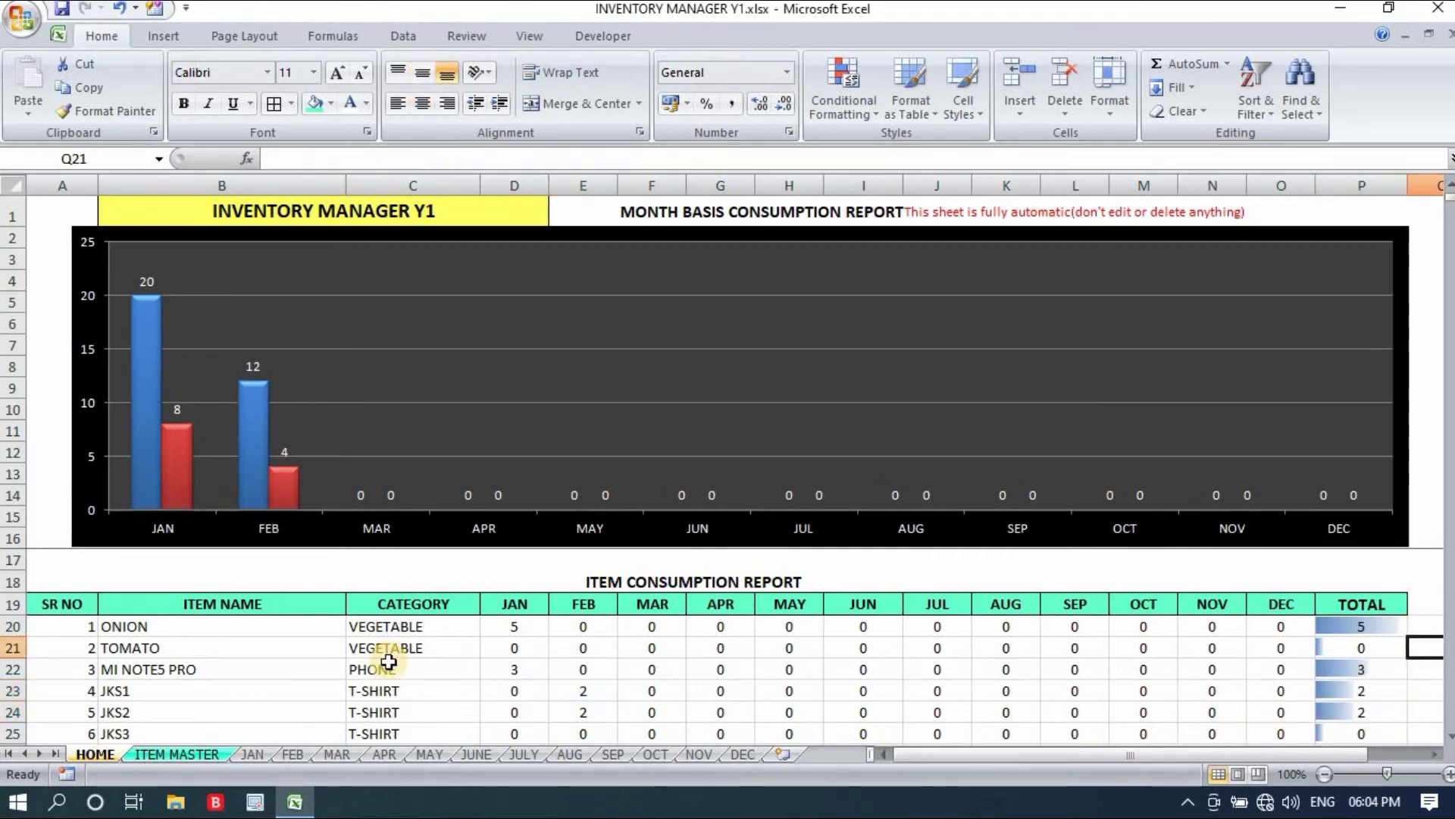
Review the JAN sheet's company name heading and glance at the FEB sheet before returning to JAN
left_click(252, 754)
left_click(955, 225)
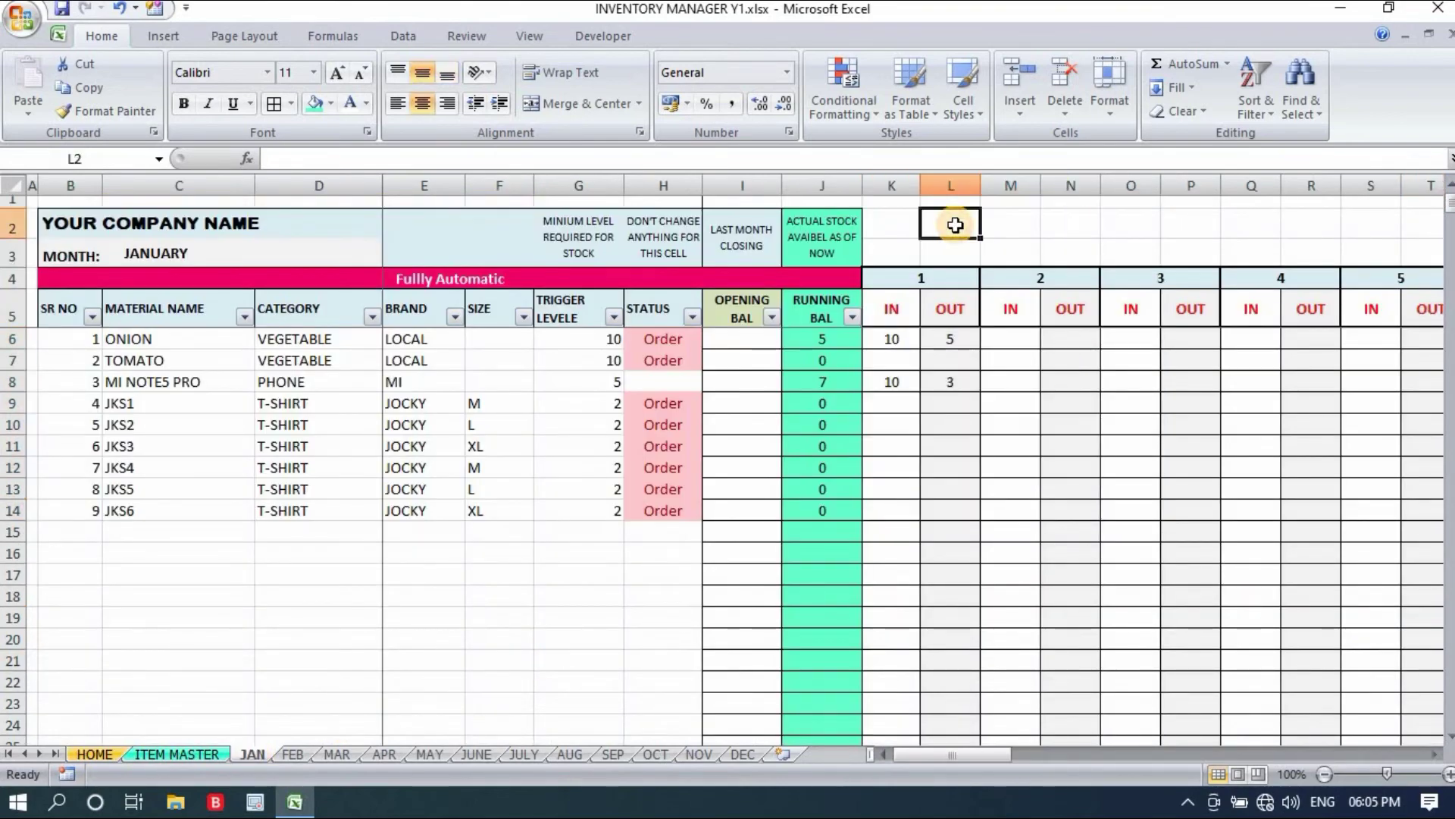
key("Home")
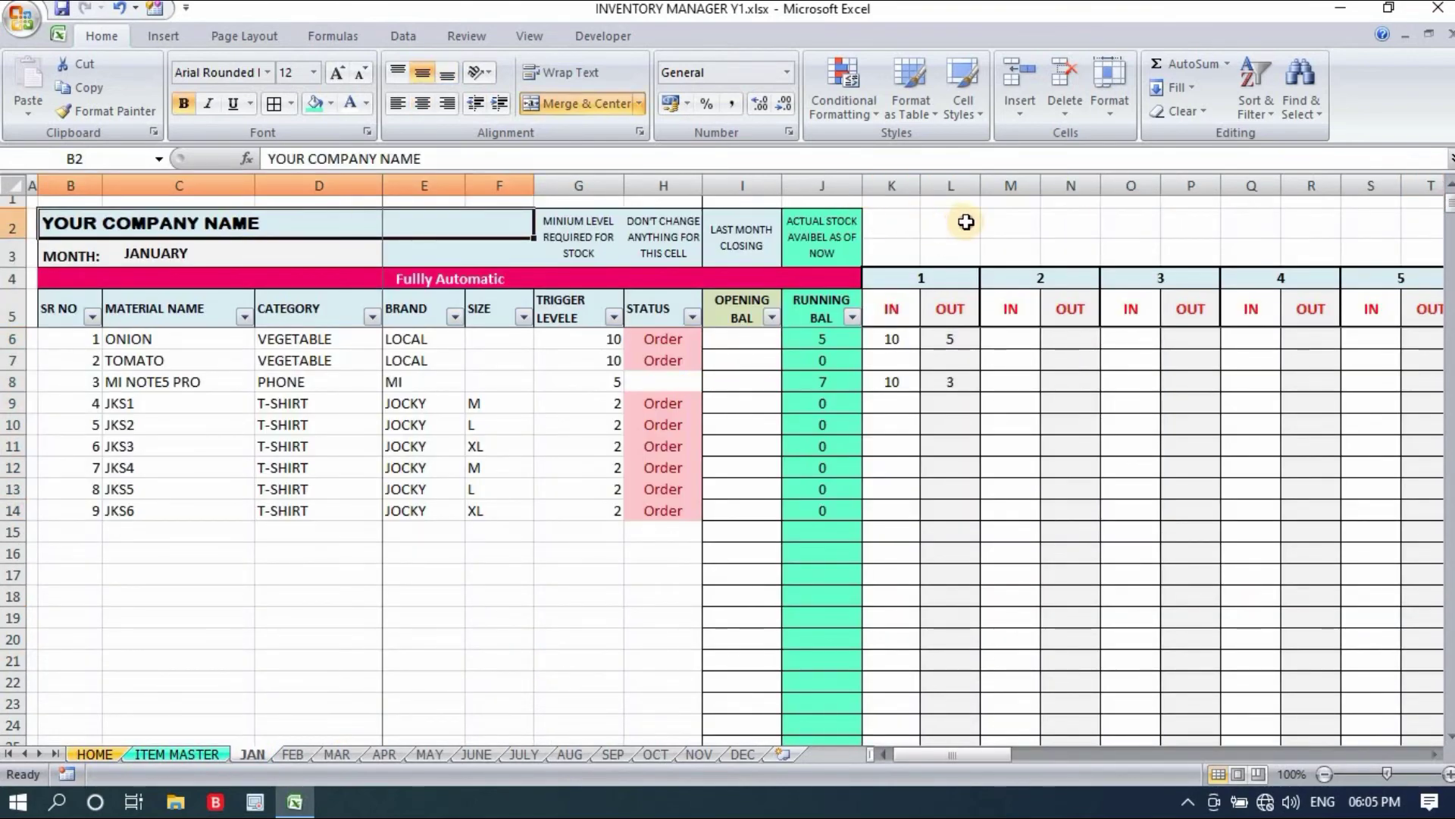
left_click(964, 222)
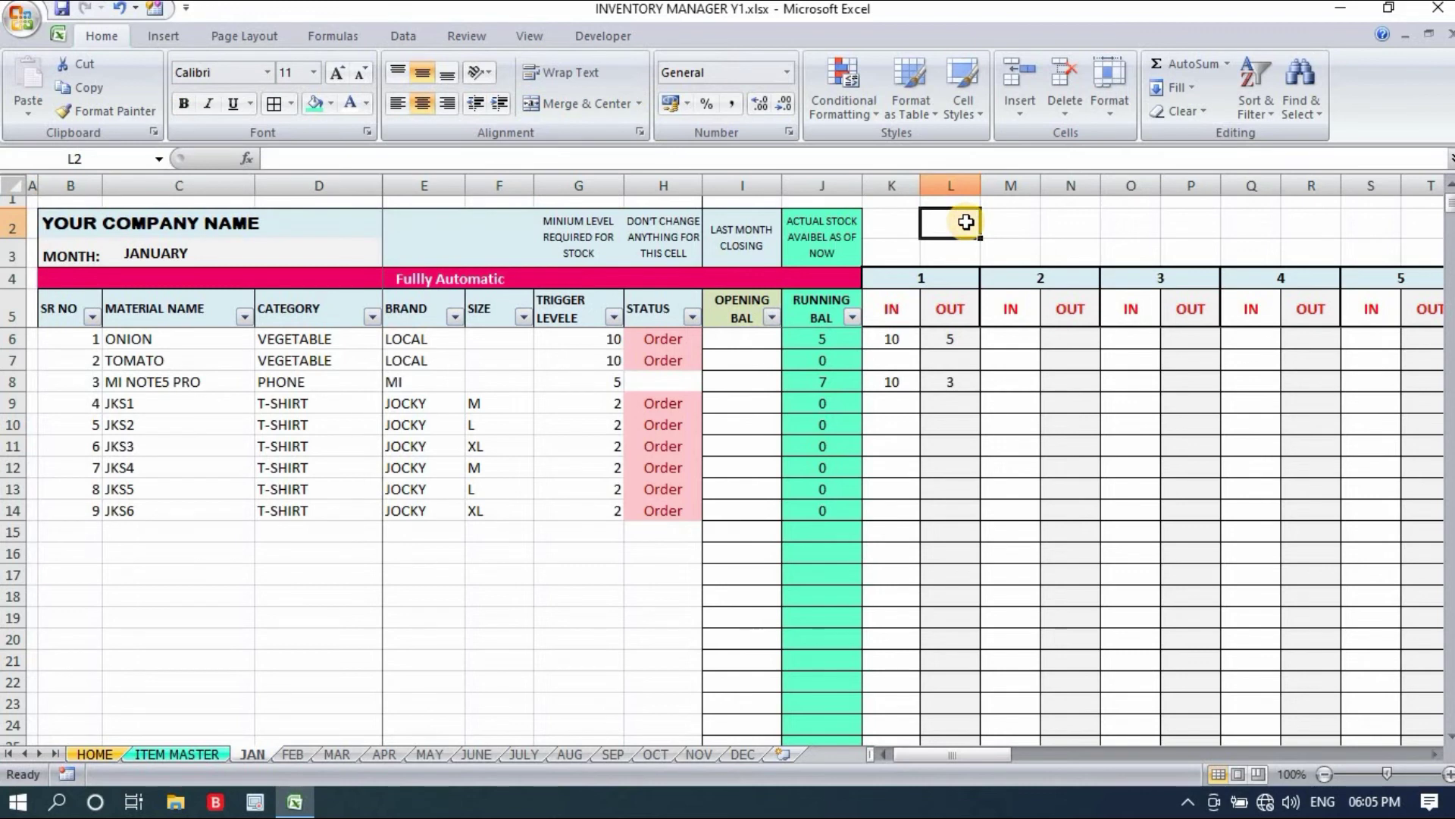
left_click(190, 223)
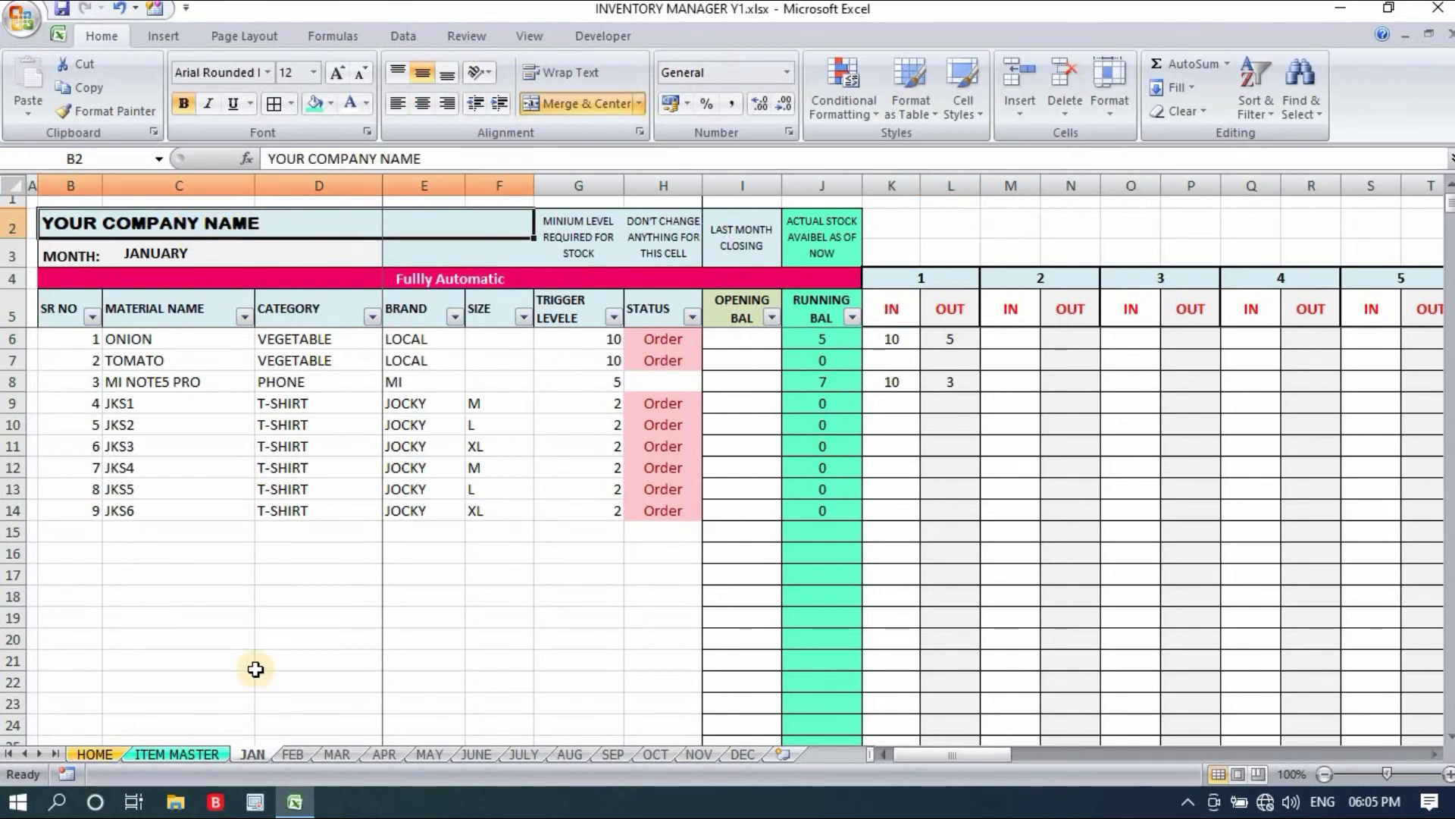
left_click(294, 754)
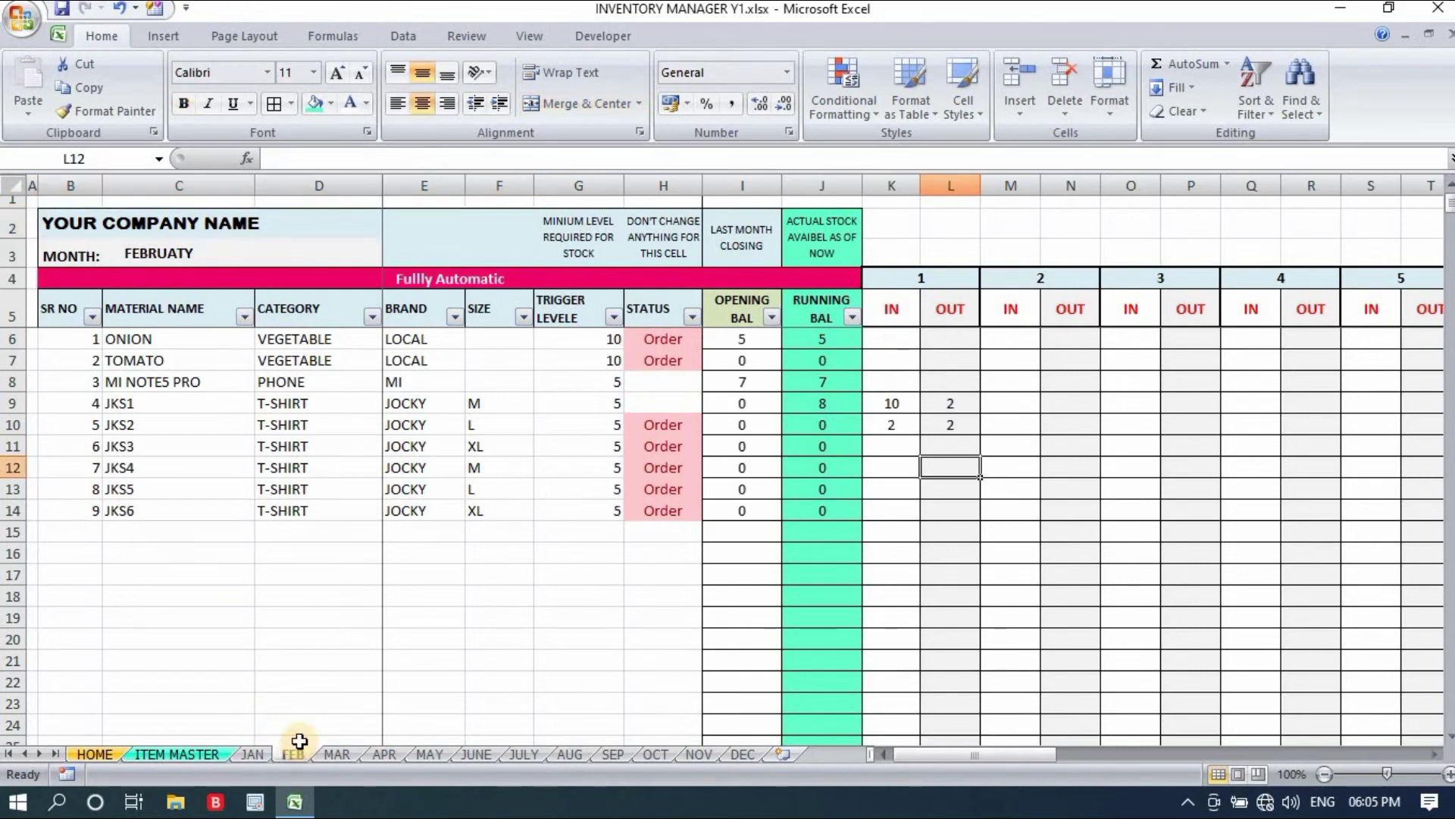
left_click(253, 753)
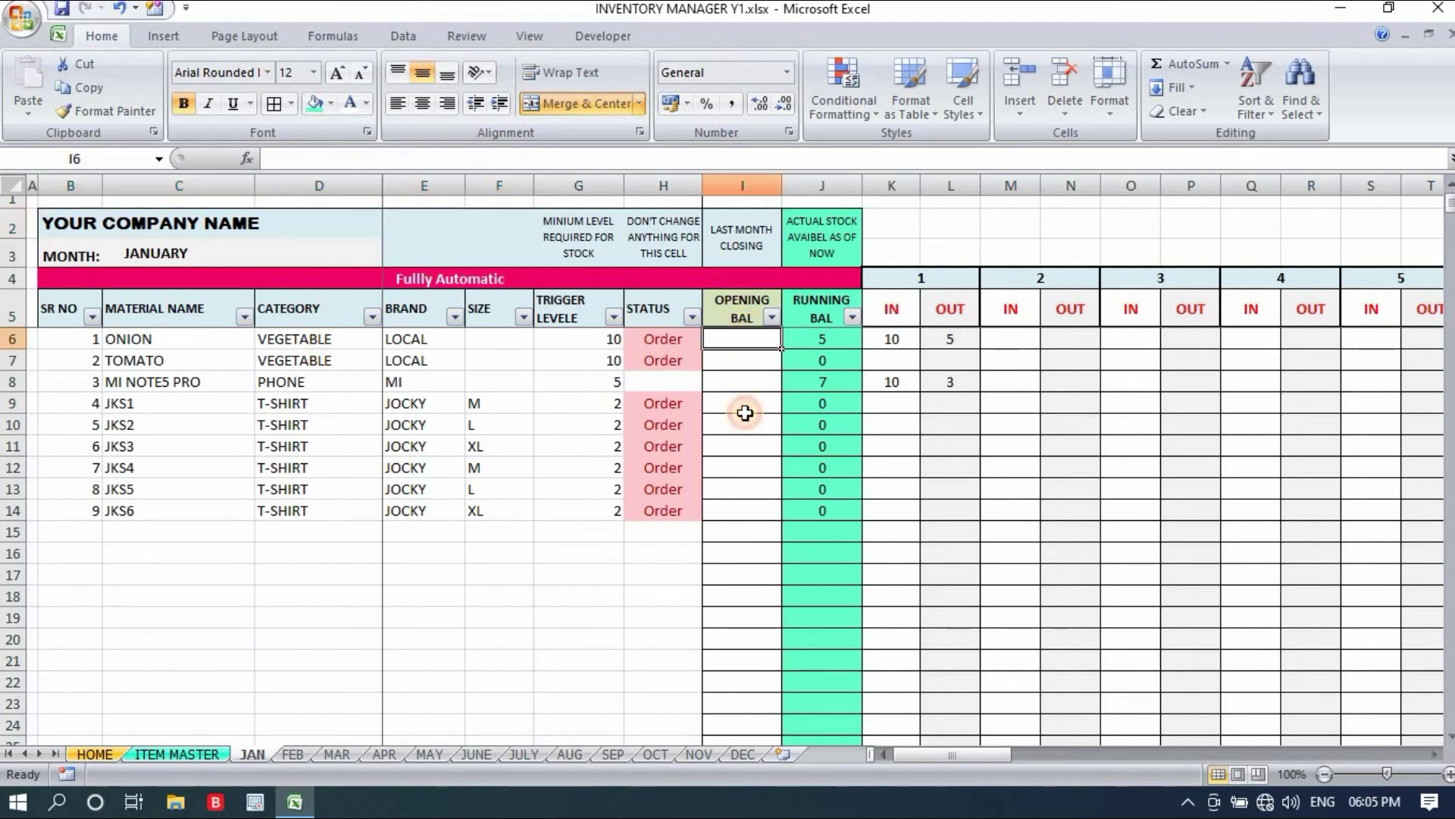
Examine January's empty opening balance column and ONION's out quantity with its header
left_click_drag(743, 338, 743, 639)
left_click(750, 338)
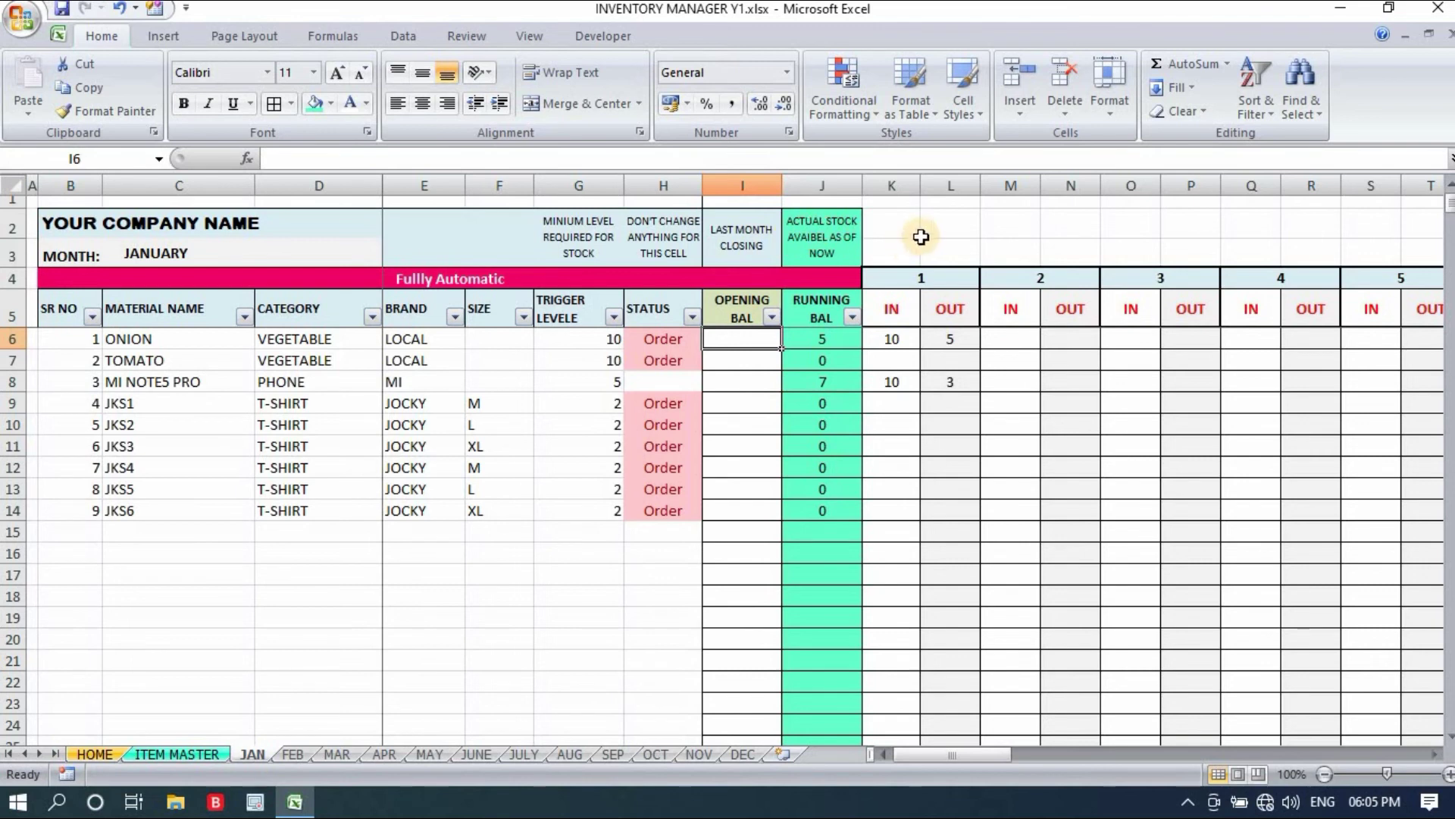
left_click(944, 224)
left_click_drag(742, 342, 742, 680)
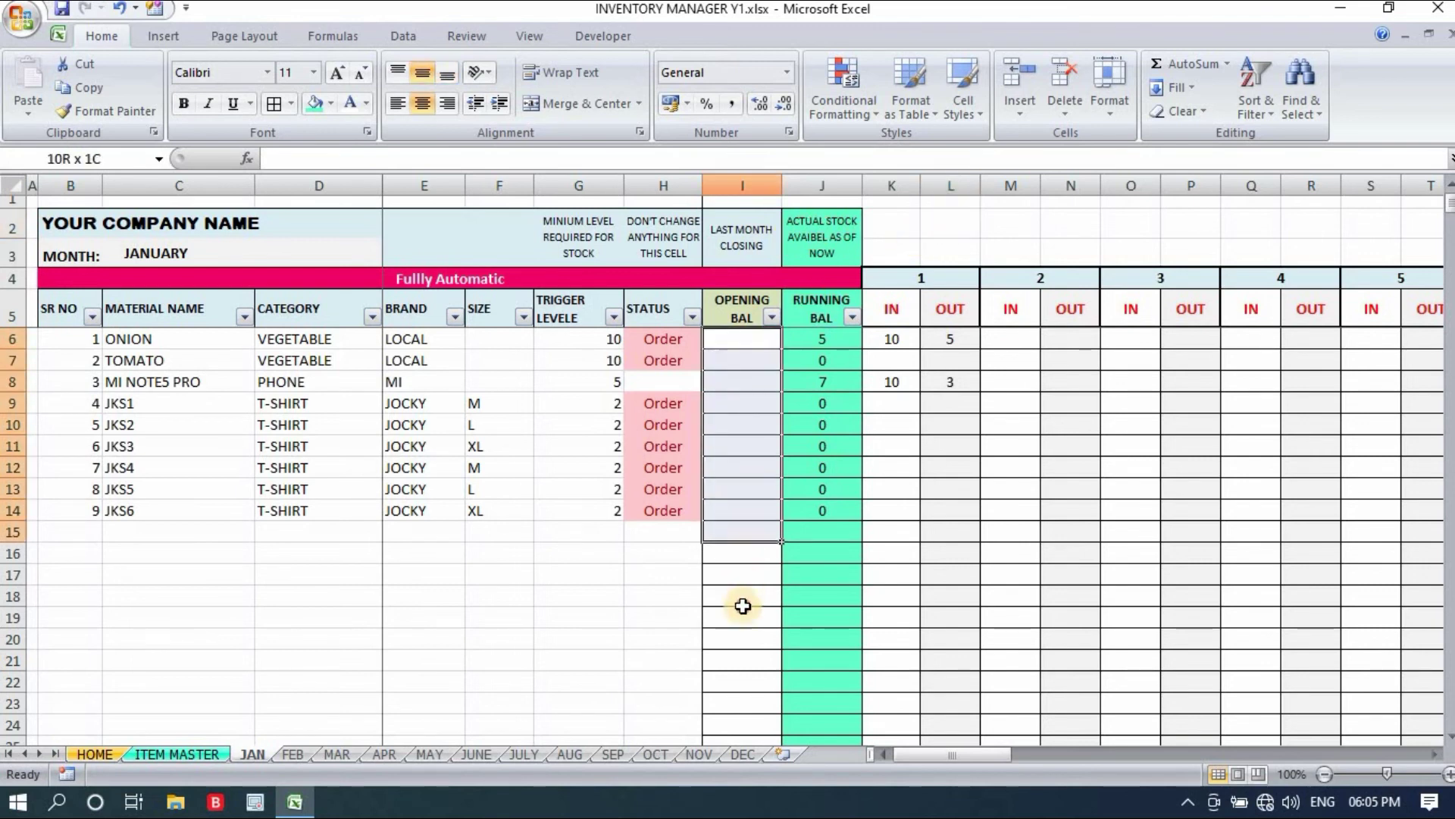
left_click(950, 339)
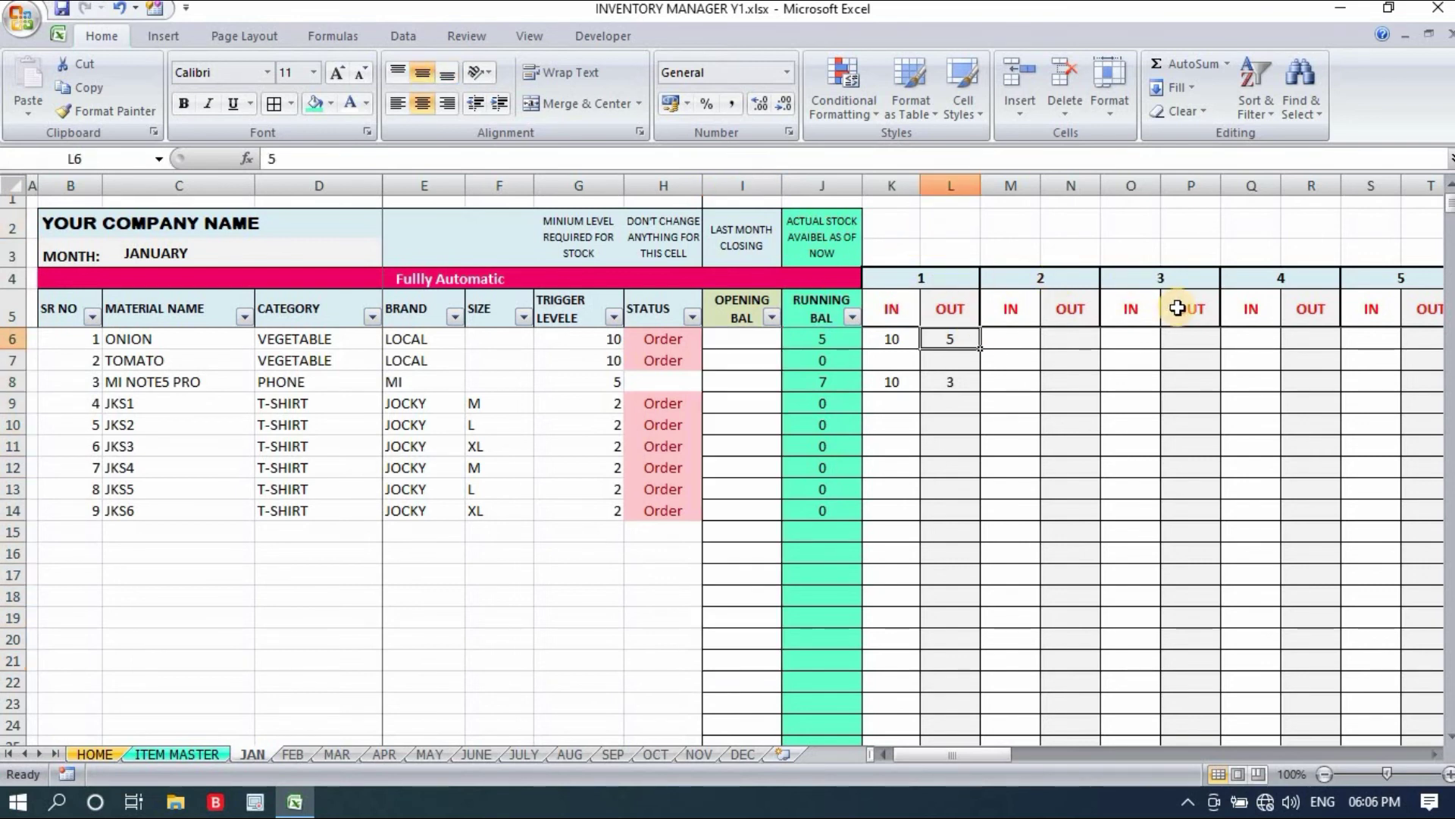
left_click(921, 277)
left_click_drag(921, 277, 1041, 277)
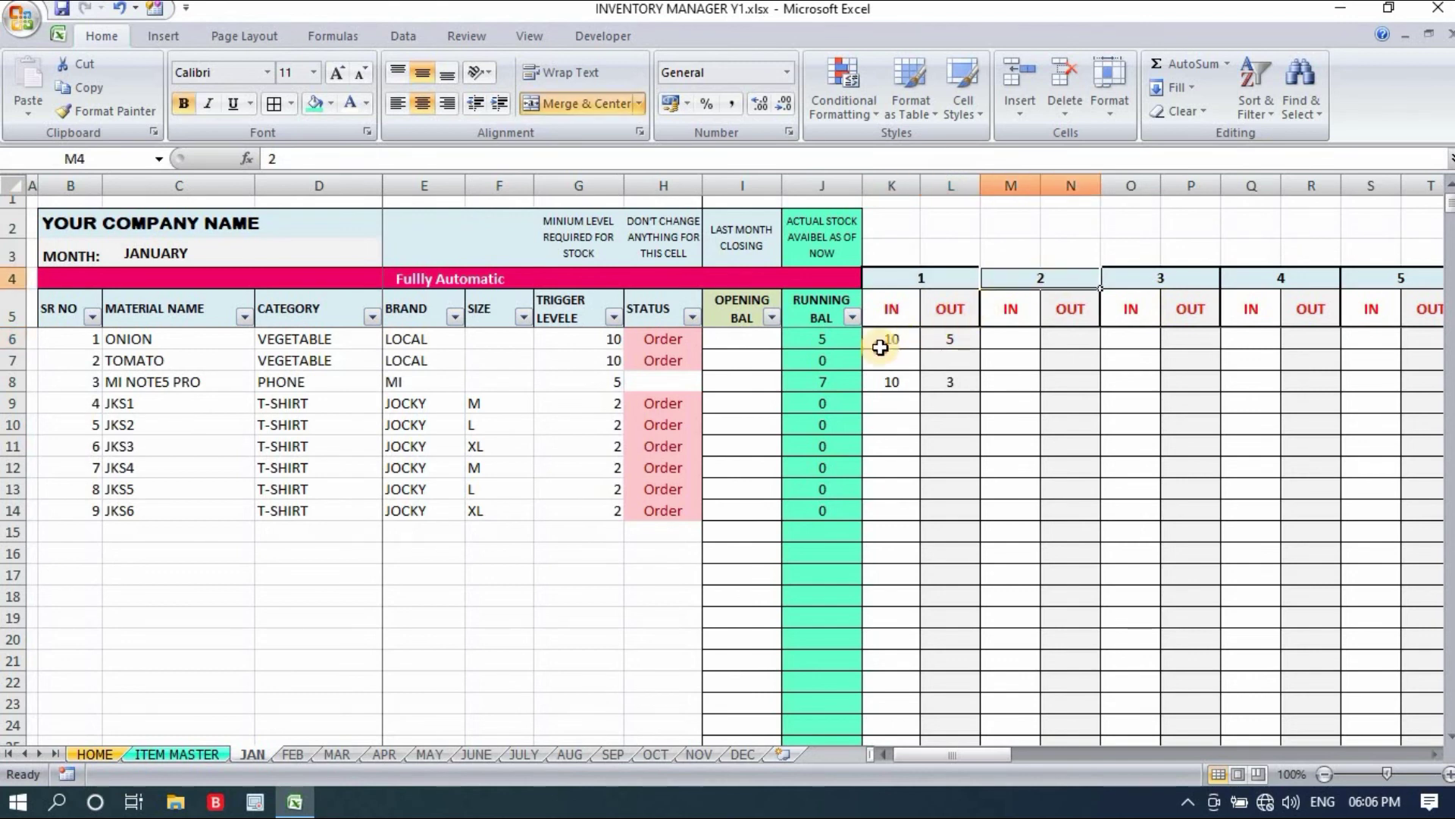
left_click_drag(950, 339, 955, 309)
left_click(1069, 401)
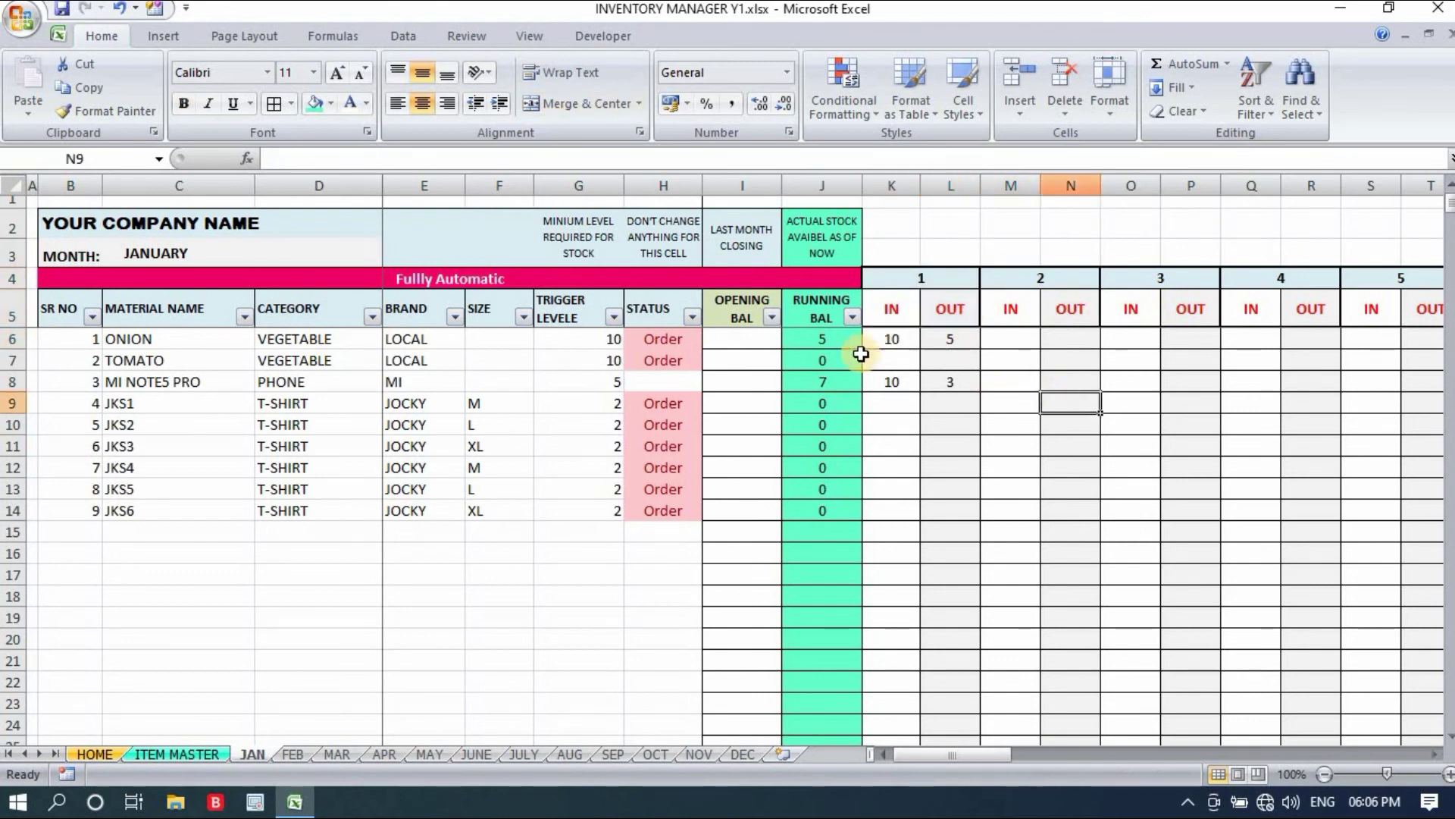
Highlight the opening balance cells once more, then switch to the FEB stock sheet
left_click_drag(742, 341, 740, 637)
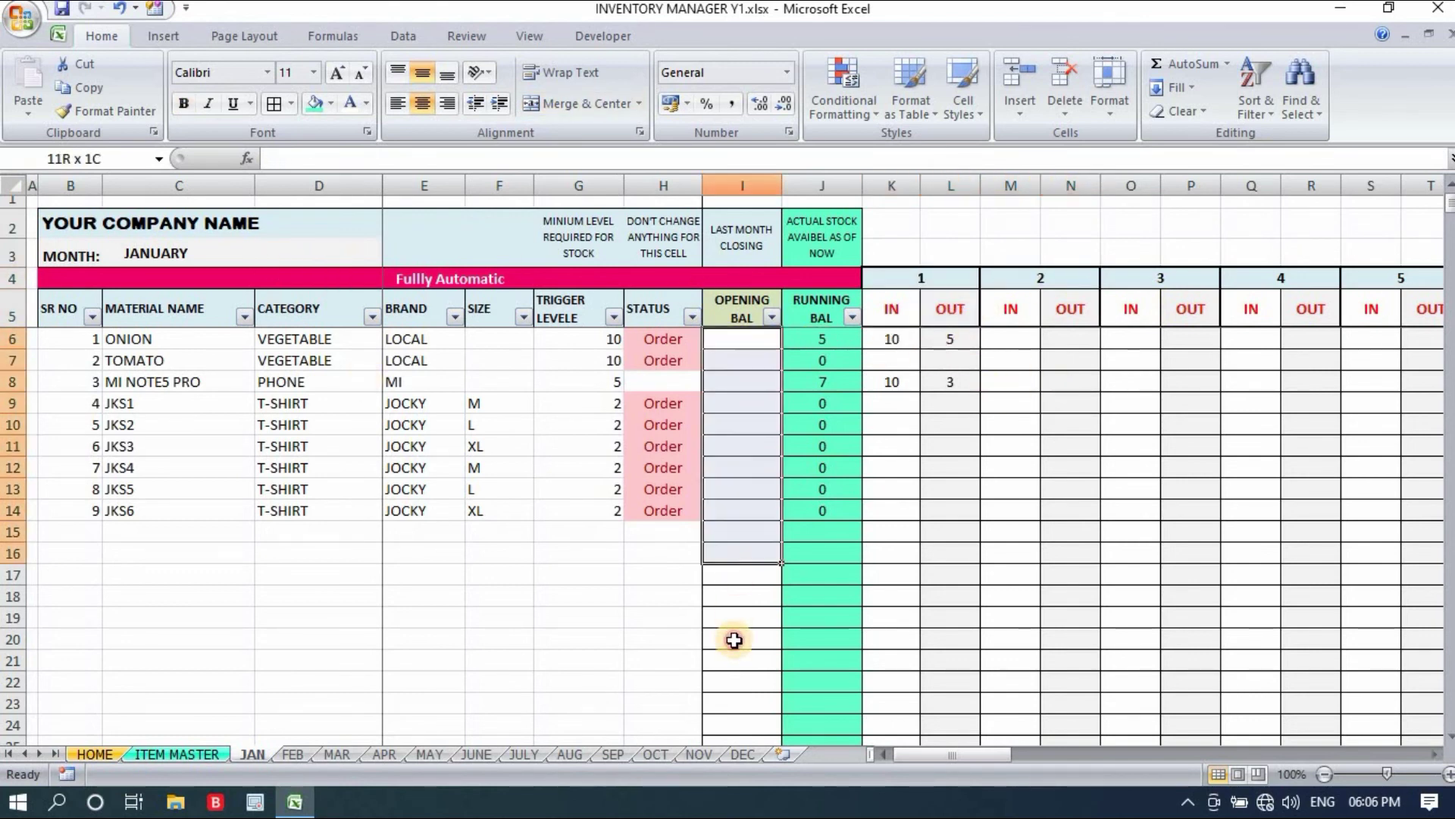
left_click(733, 529)
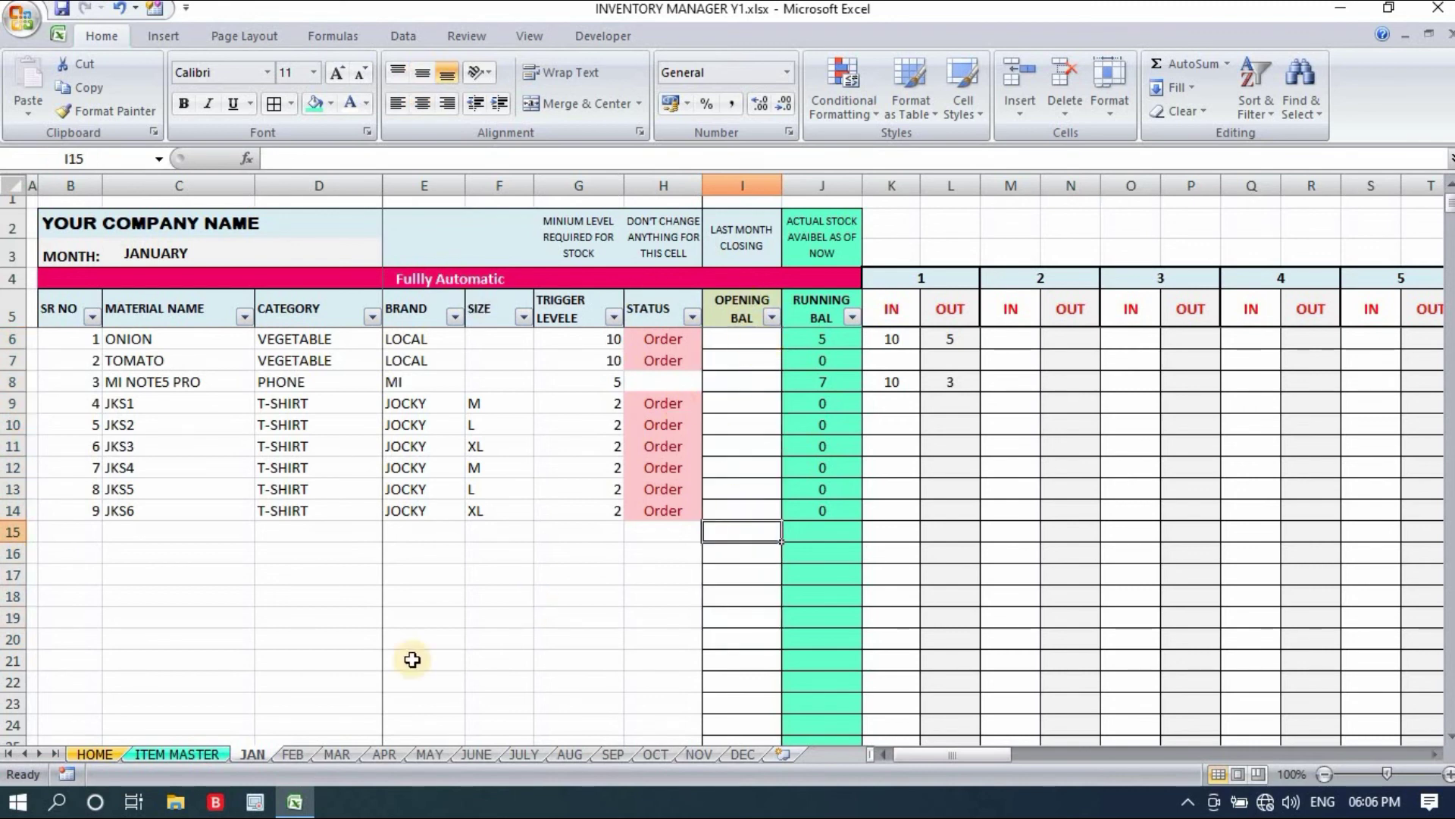
left_click(294, 755)
Inspect ONION's February opening balance formula and the Fully Automatic banner on FEB
left_click(742, 339)
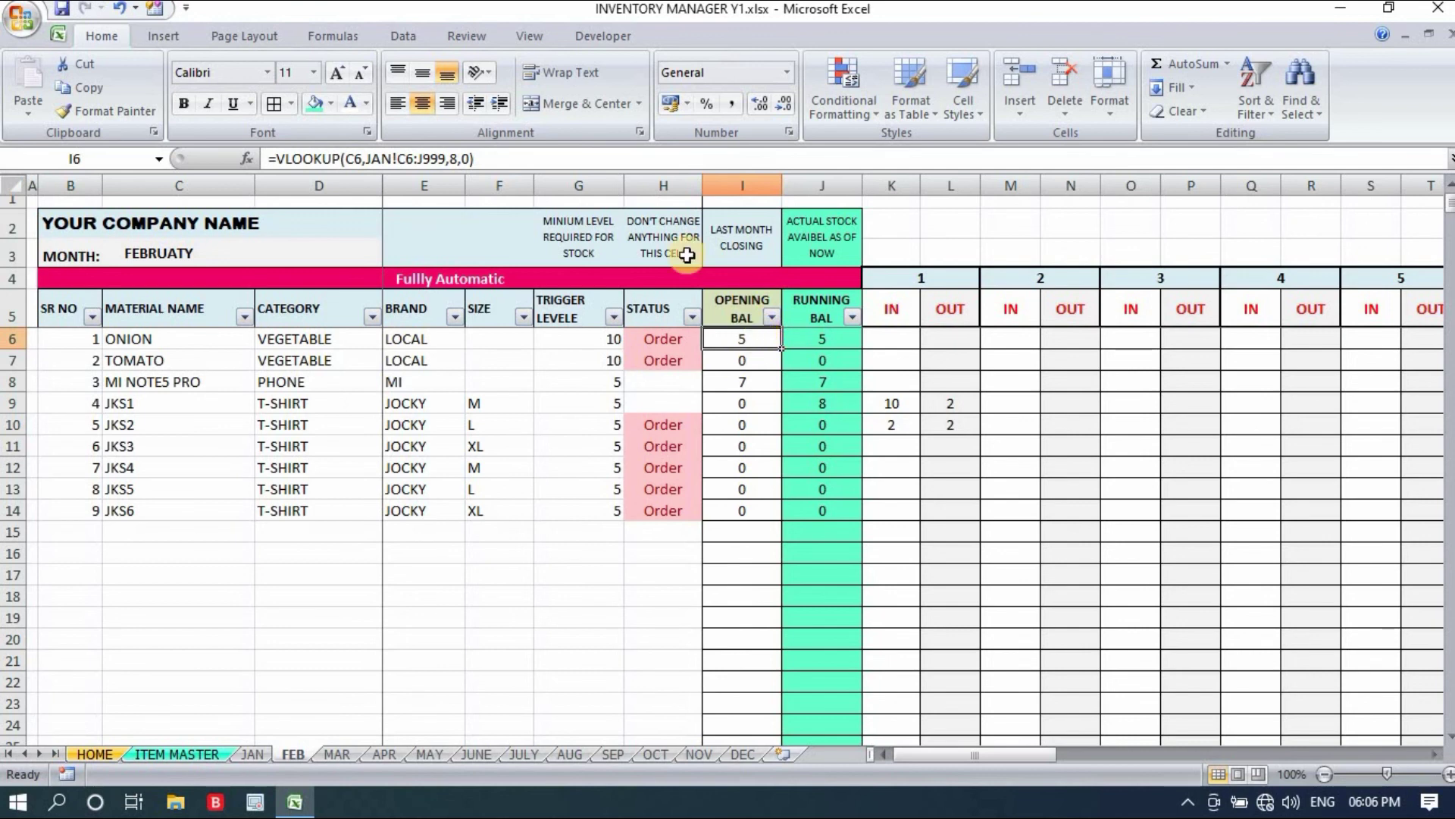
left_click(952, 224)
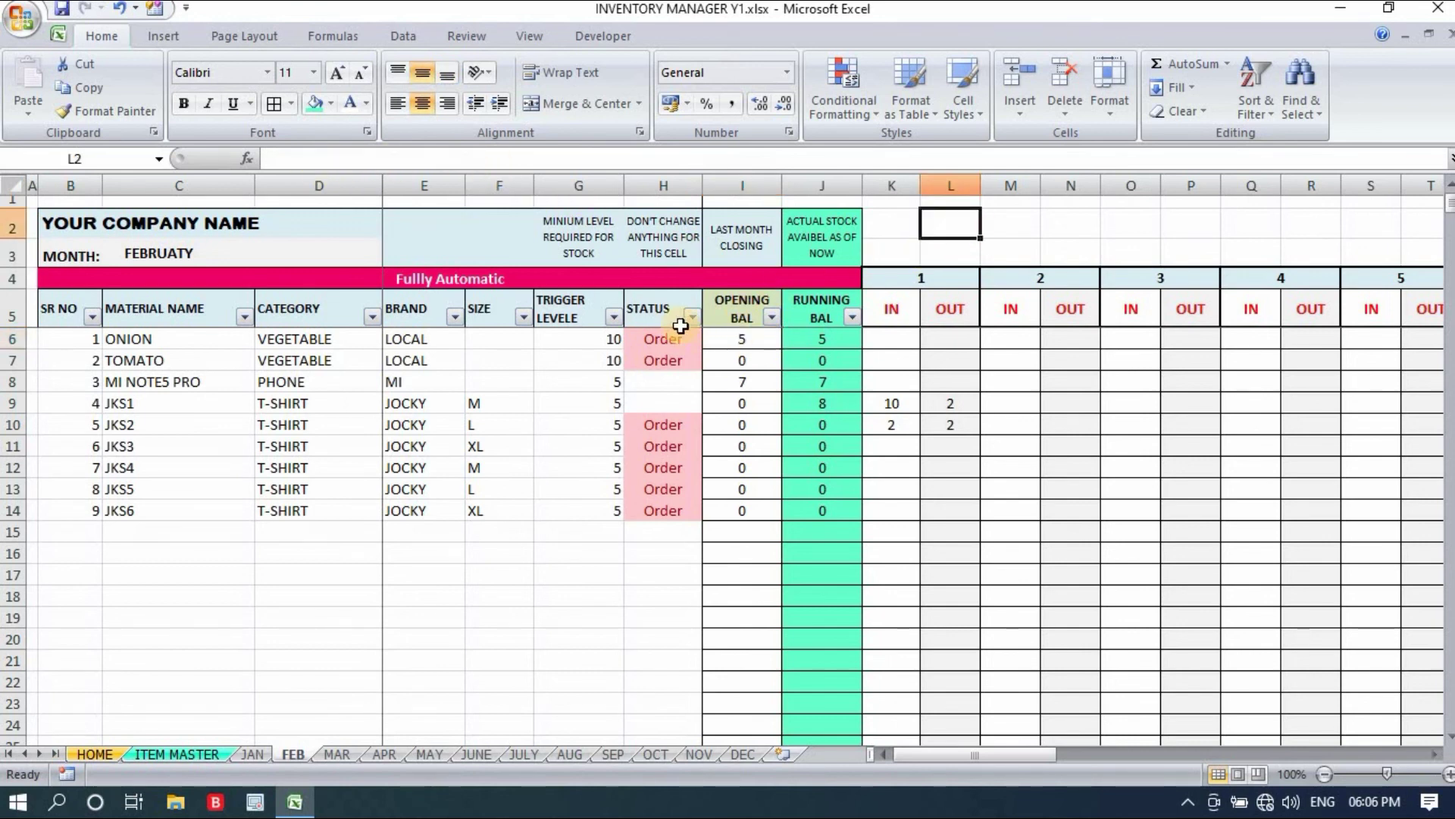
left_click(84, 282)
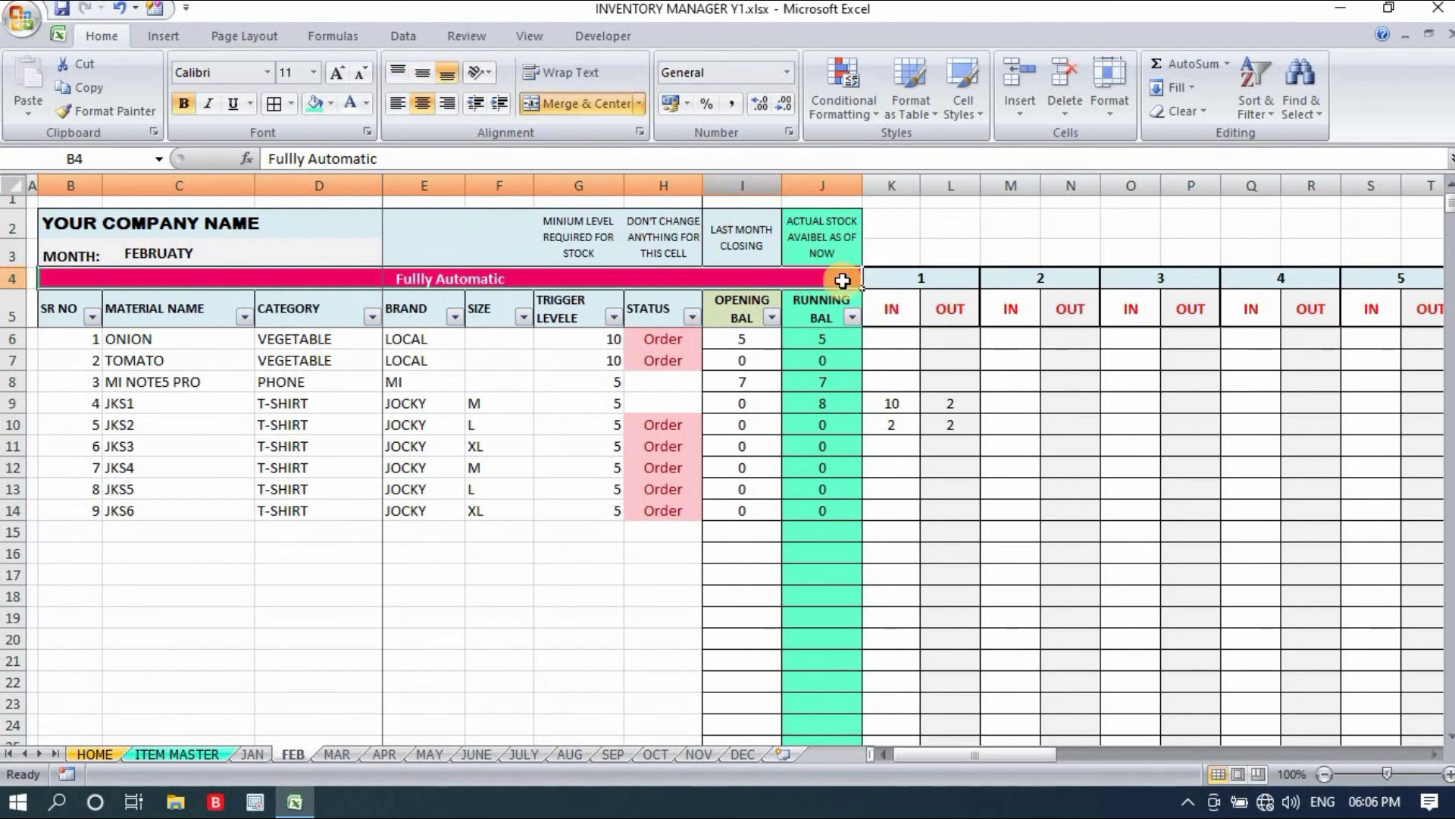
left_click(899, 226)
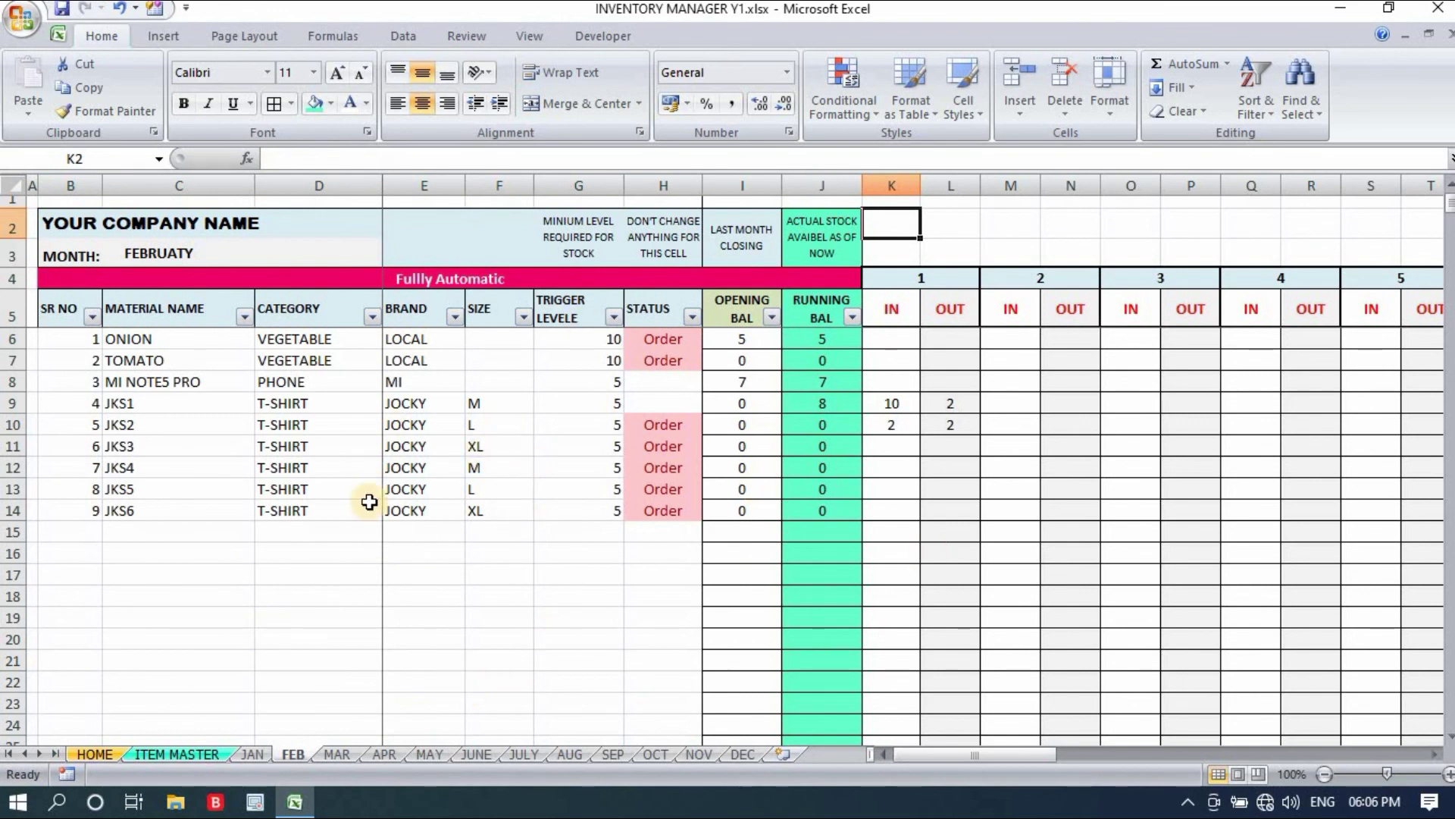
left_click(96, 754)
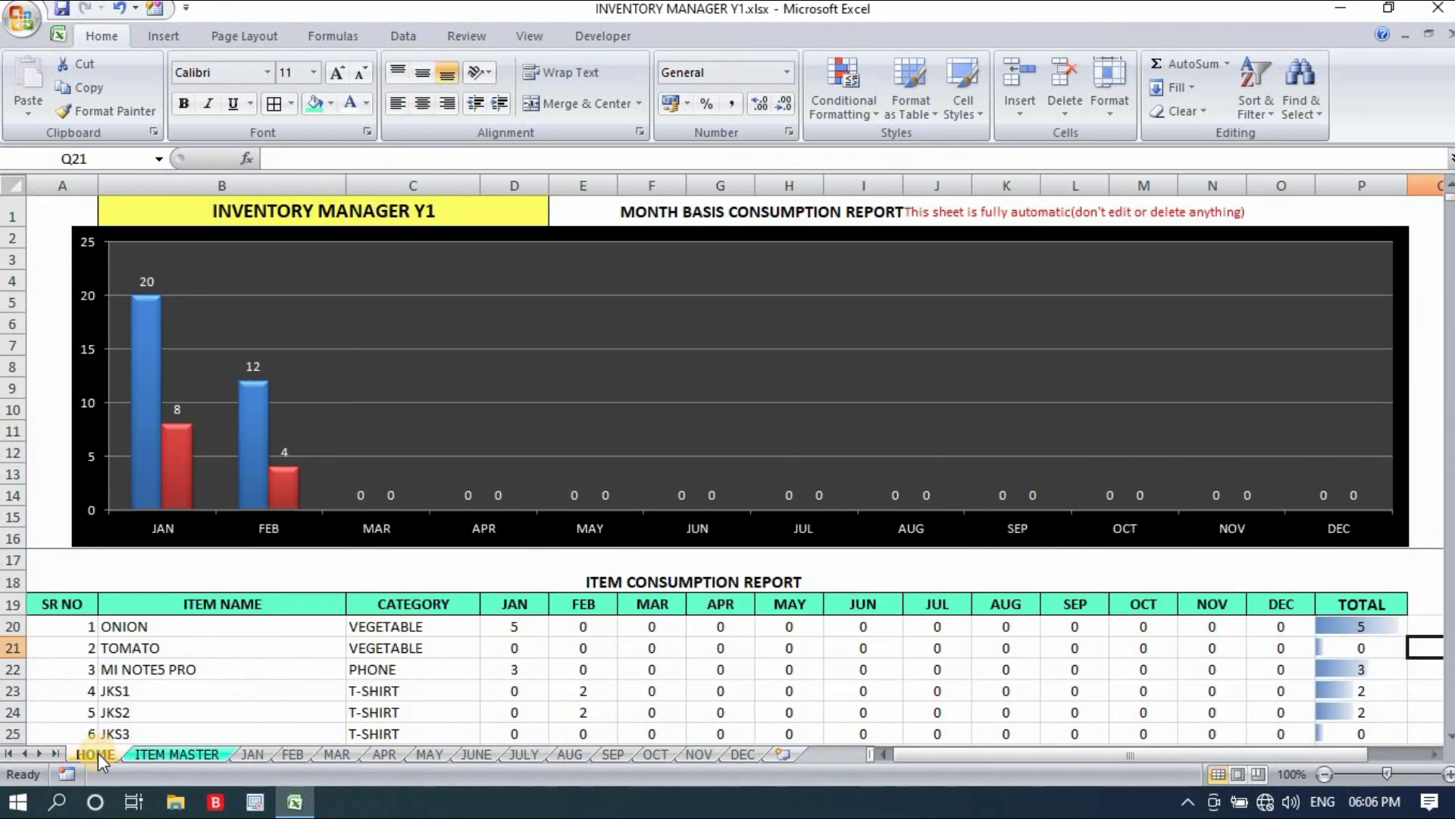